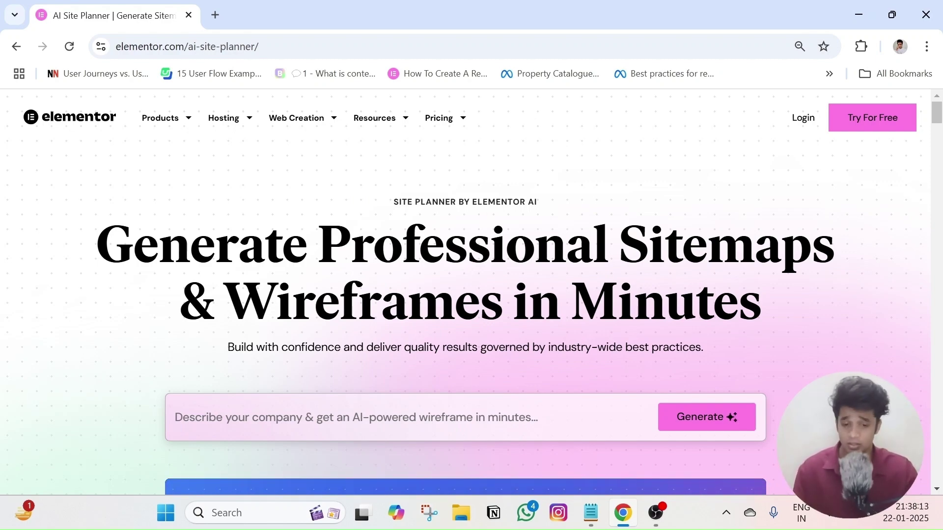
- Open the free Site Planner from the Elementor AI Site Planner landing page and check which account is signed in
scroll(486, 255, "down", 20)
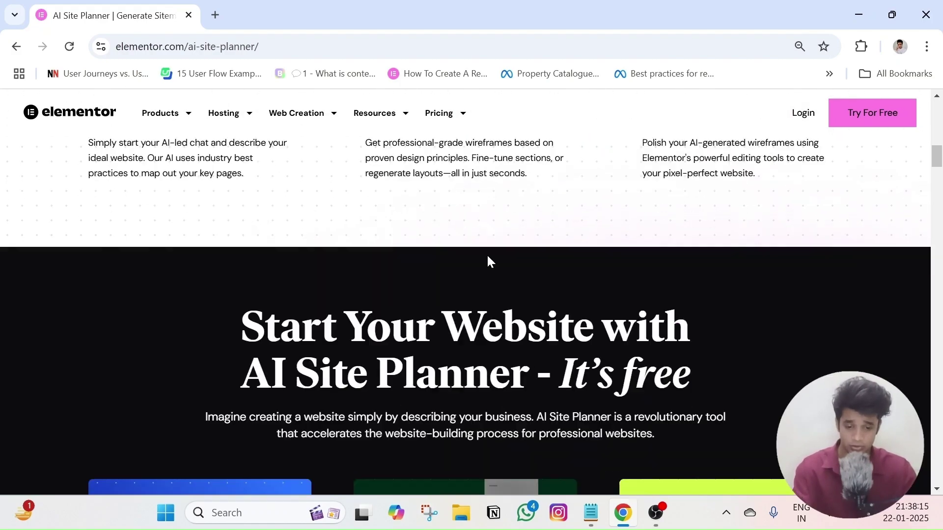
scroll(484, 256, "down", 15)
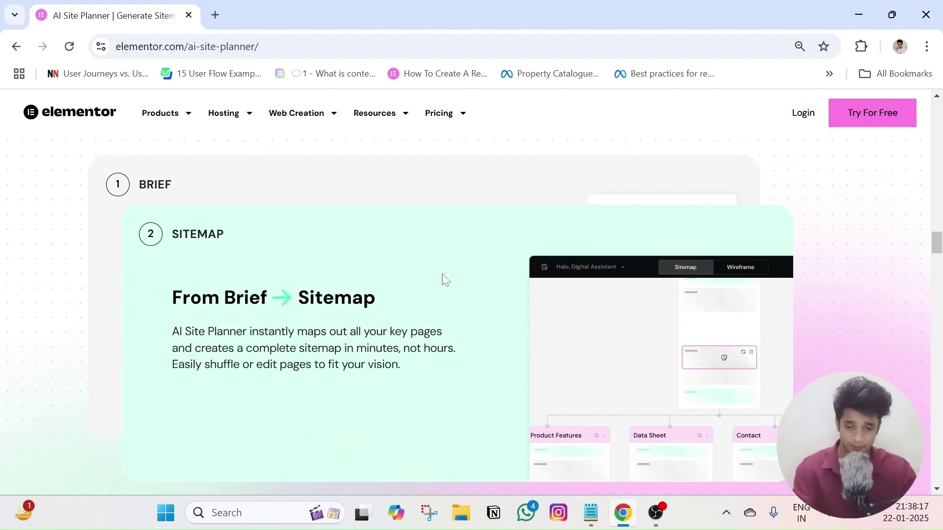
scroll(457, 274, "down", 2)
scroll(442, 250, "up", 2)
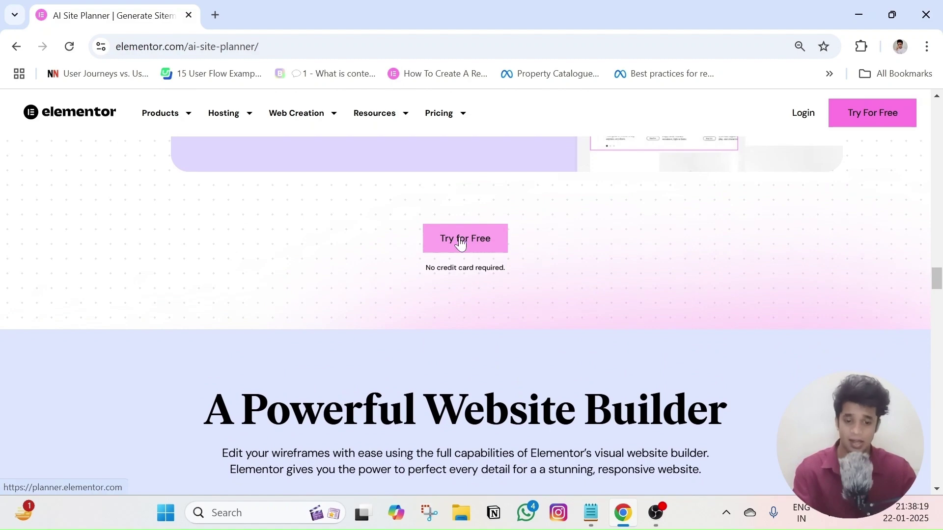
left_click(462, 241)
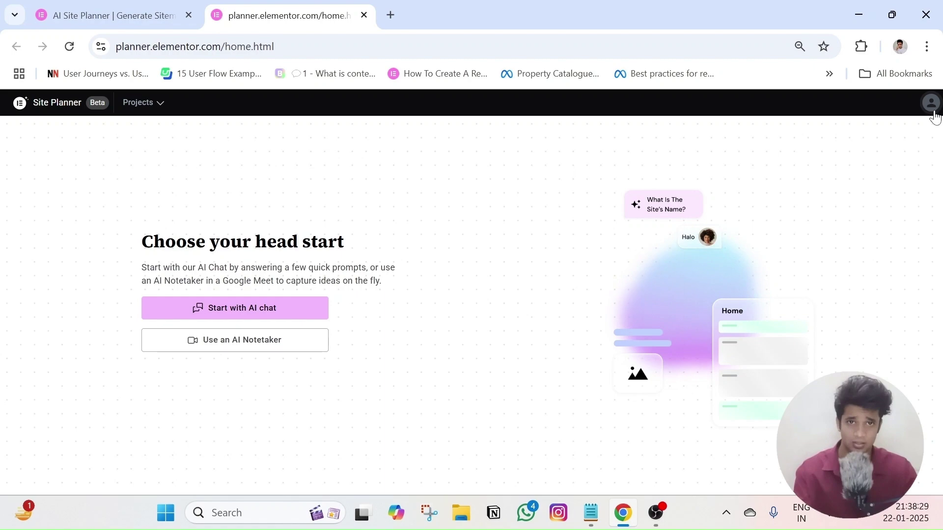
left_click(933, 112)
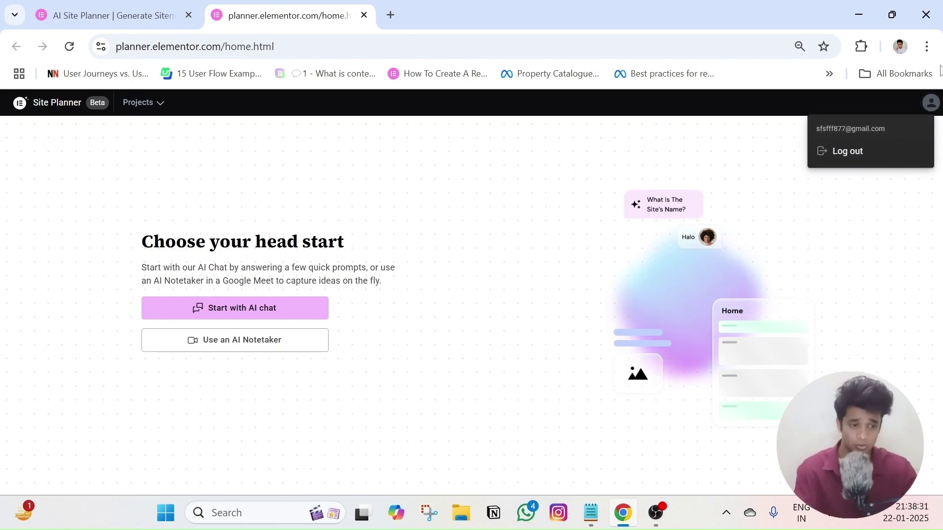
- Load elementor.com/ai-site-planner/ in a new incognito window
left_click(926, 46)
left_click(766, 121)
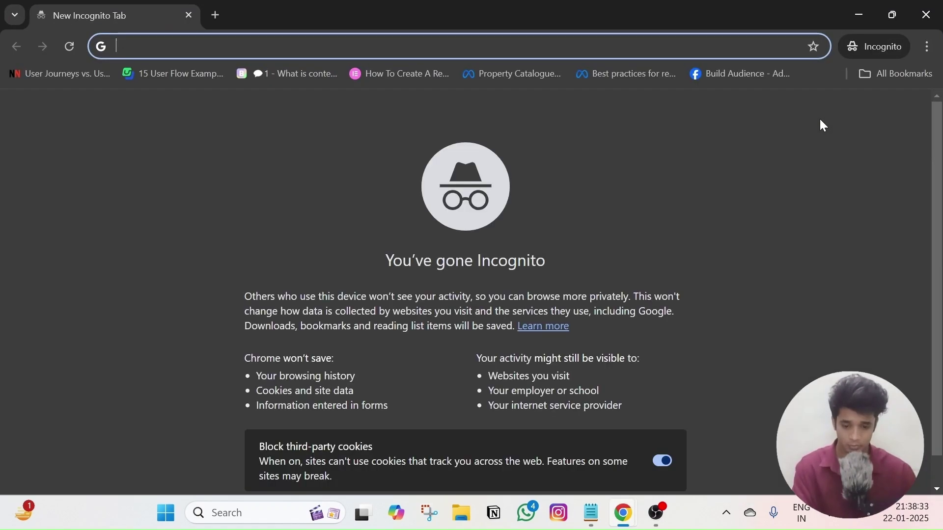
type("https://elementor.com/ai-site-planner/")
key("Return")
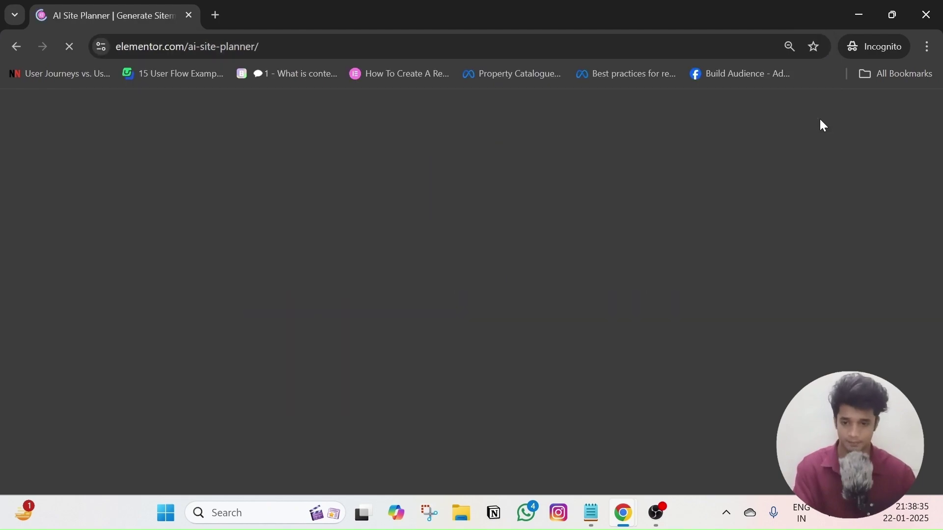
- Launch the free Site Planner in the incognito window and start with AI chat to reach the sign-in page
scroll(825, 126, "down", 5)
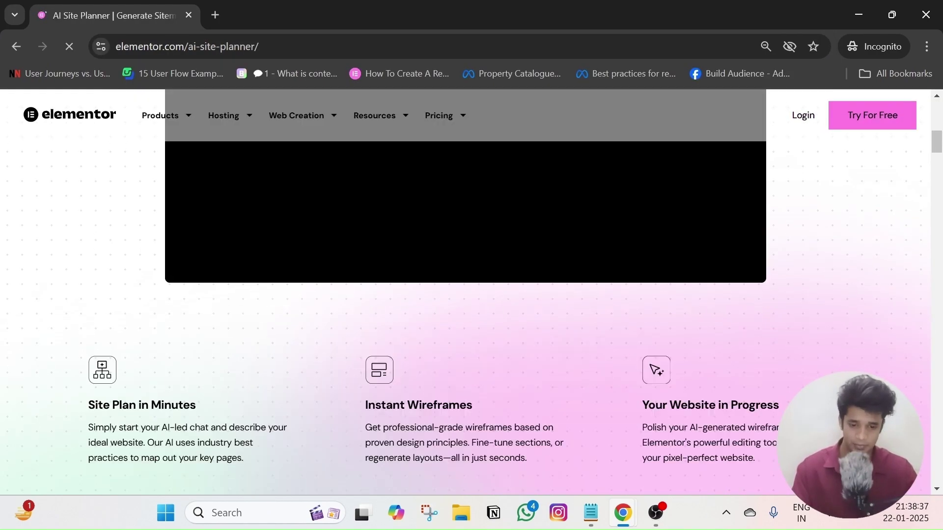
scroll(457, 268, "down", 10)
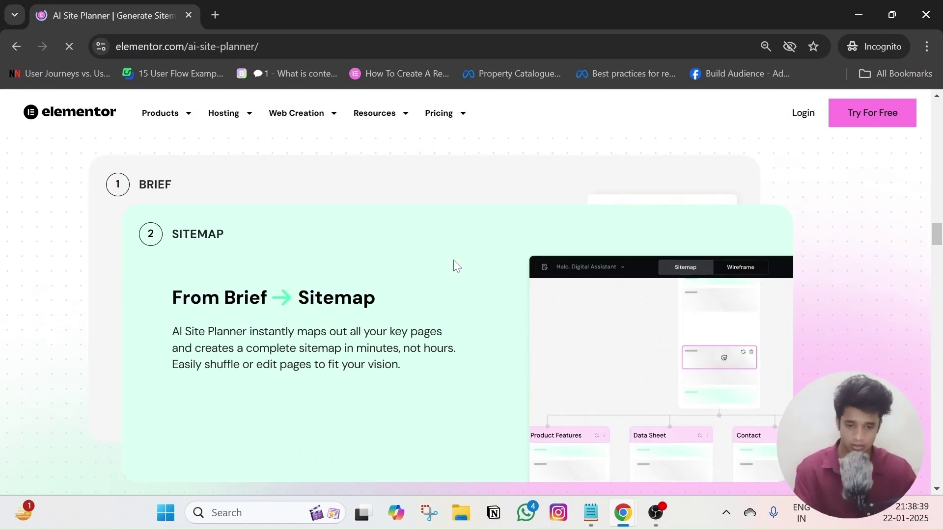
scroll(453, 325, "down", 8)
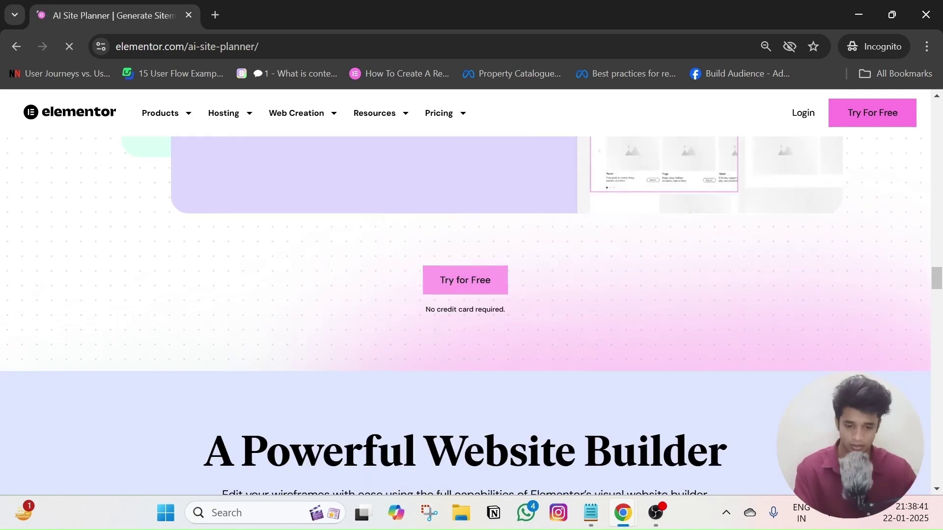
left_click(450, 290)
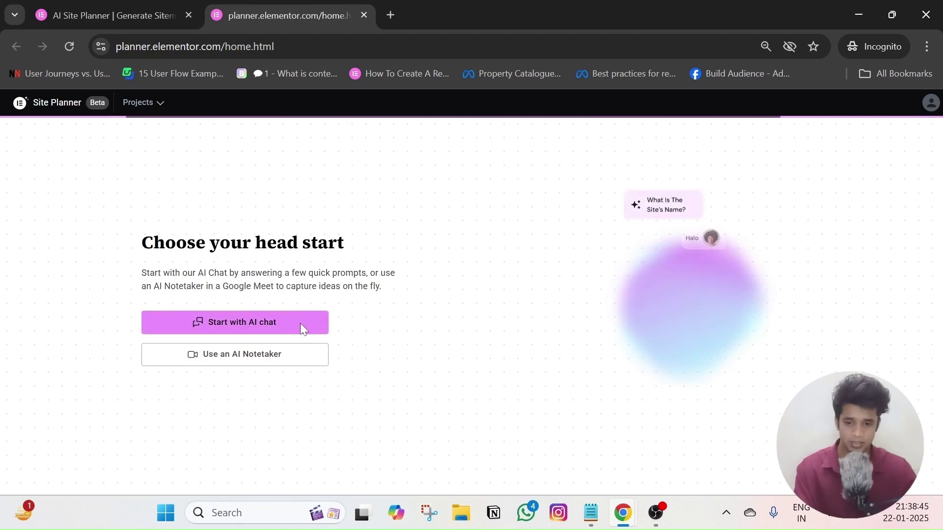
left_click(301, 324)
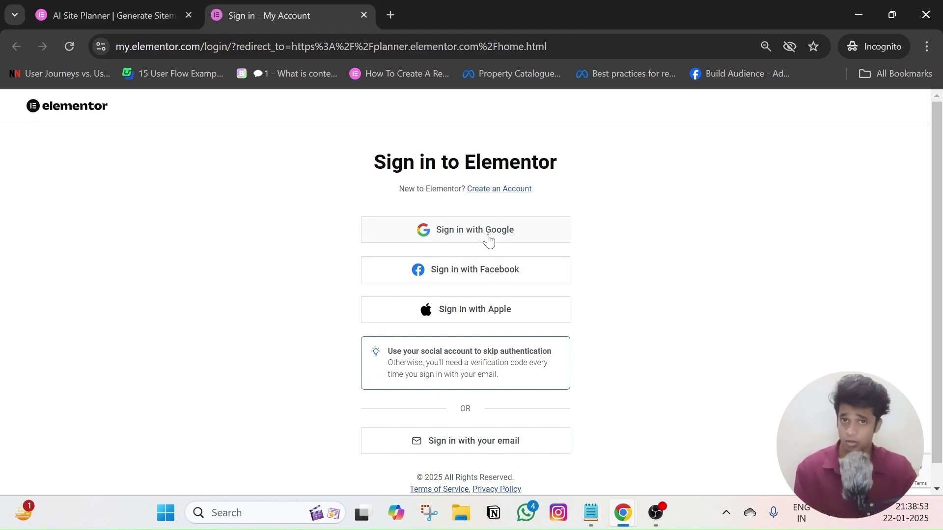
- View the Elementor account creation page, and close the incognito window
left_click(494, 195)
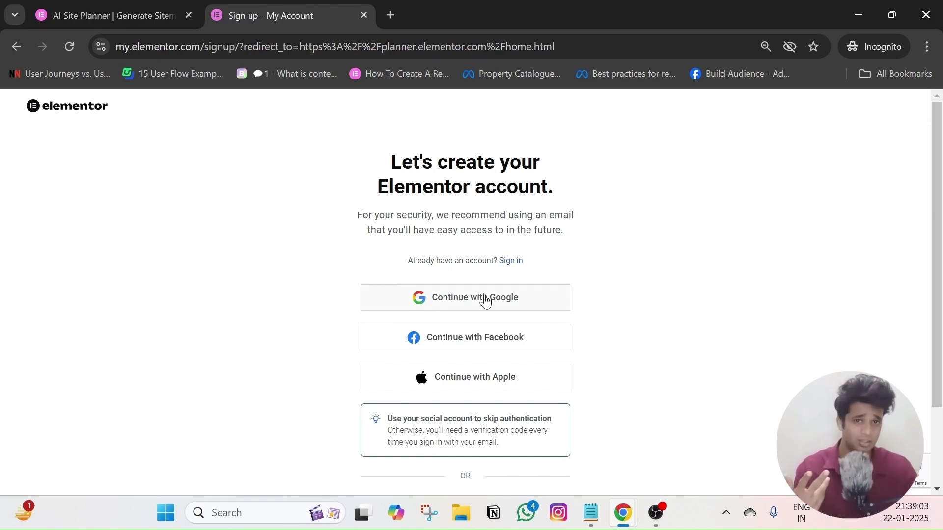
left_click(364, 18)
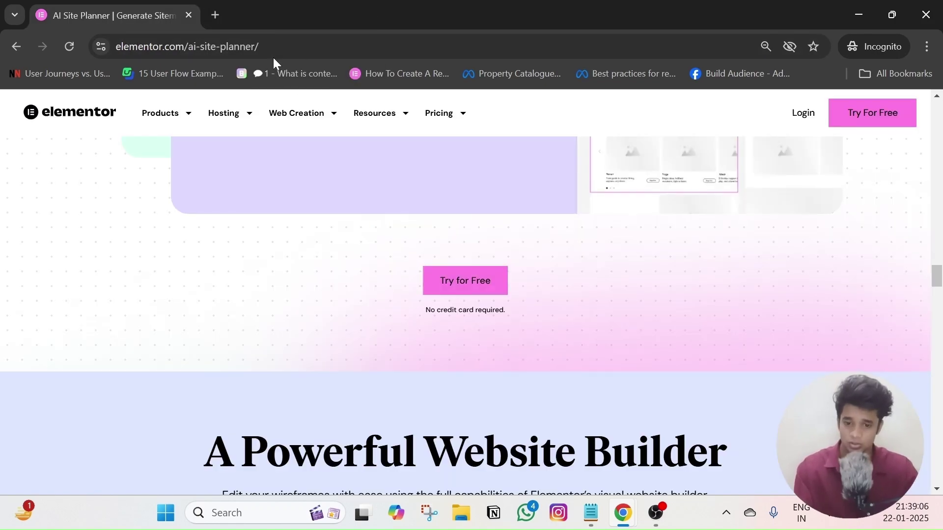
left_click(189, 15)
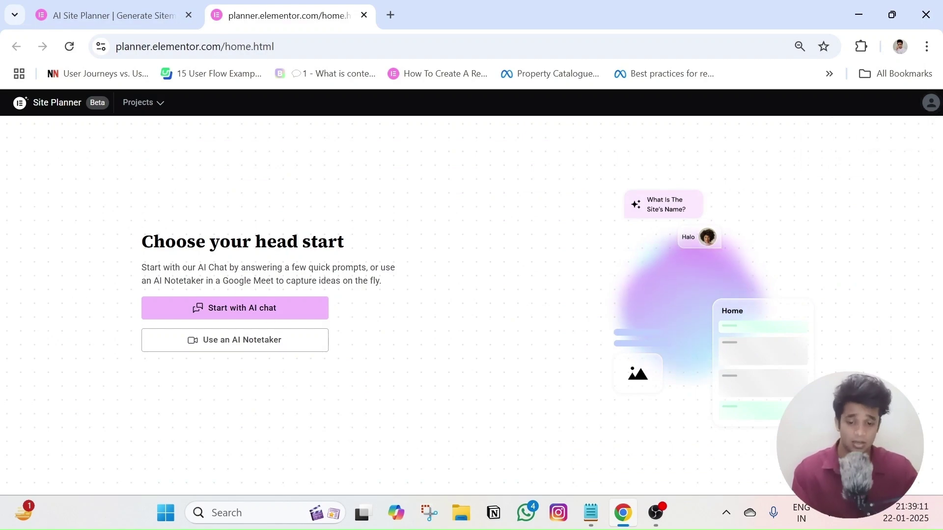
- Start a new website brief with the AI chat in Site Planner
triple_click(251, 242)
left_click(250, 242)
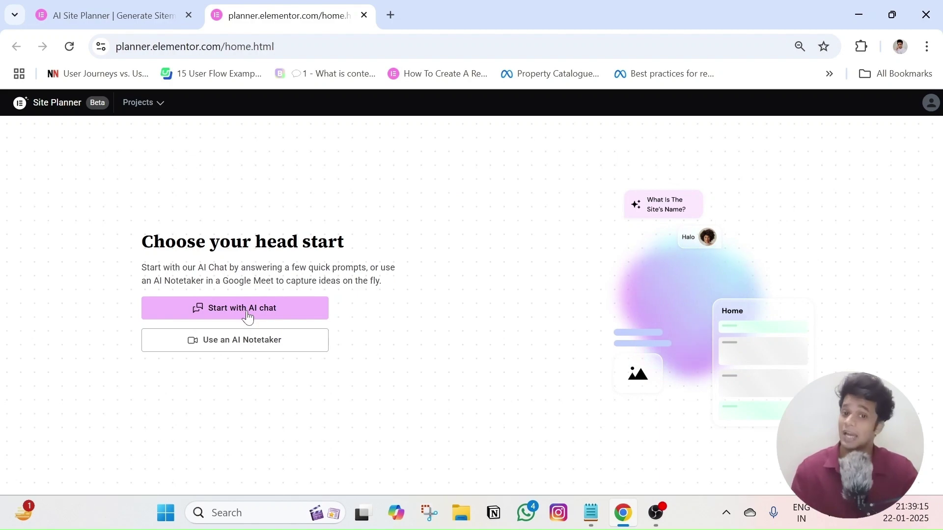
left_click(247, 315)
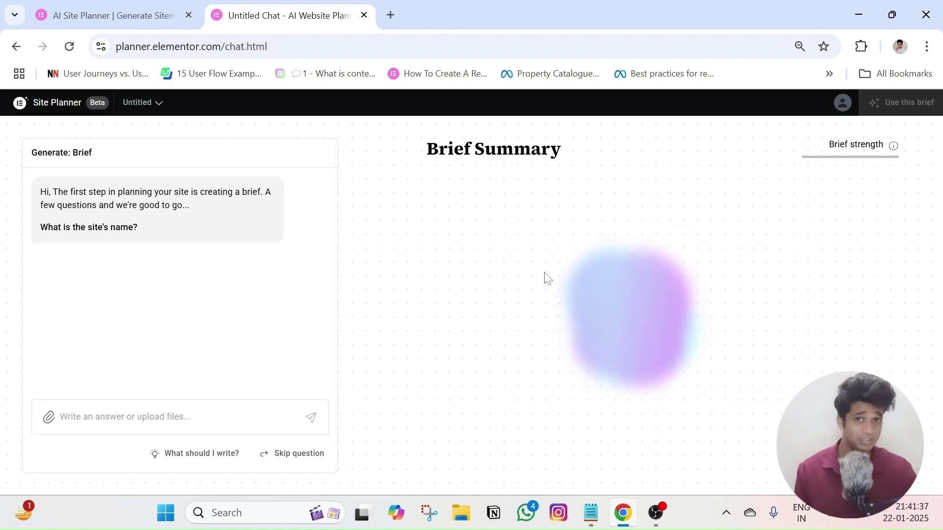
- Answer the site name question with "DSA Properties"
left_click(162, 417)
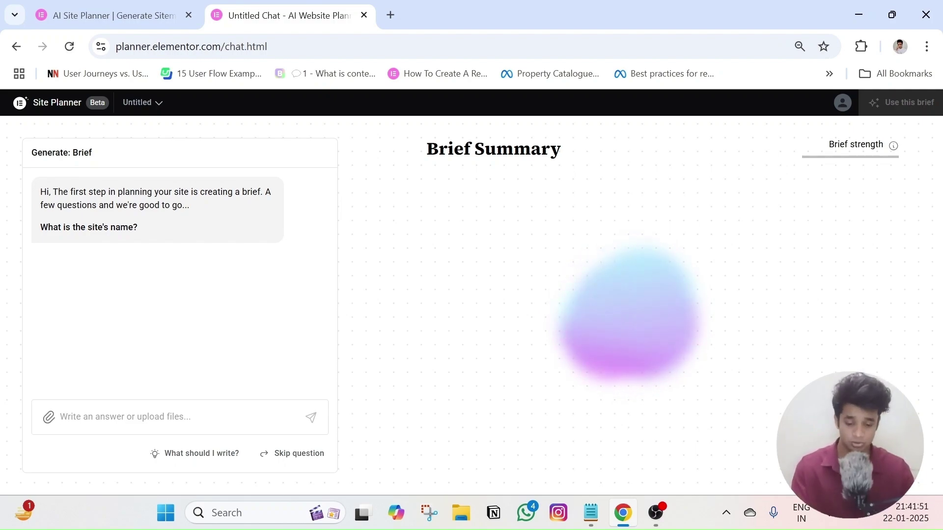
type("DSA P")
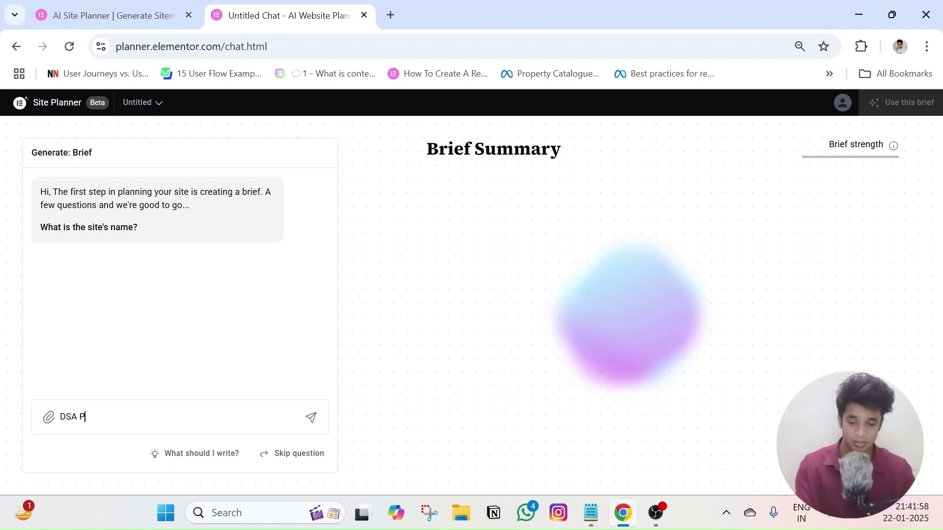
type("roperties")
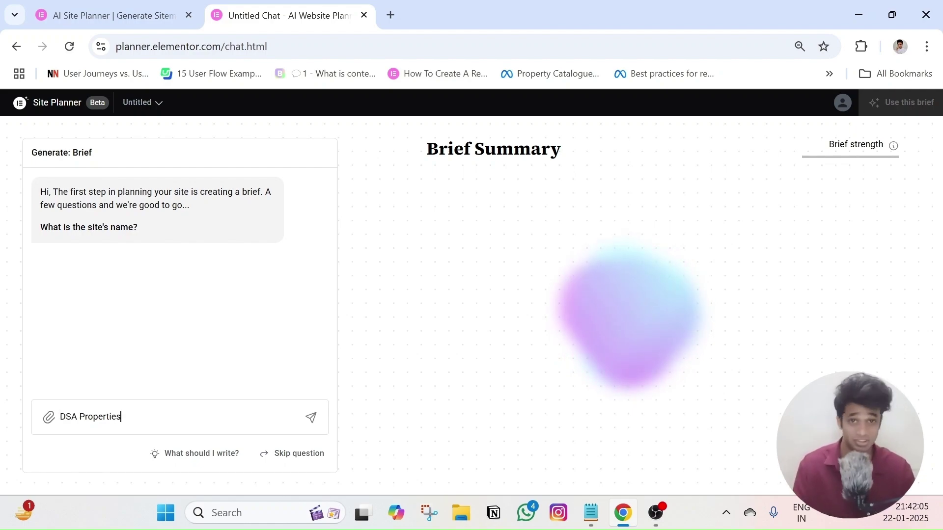
left_click(79, 417)
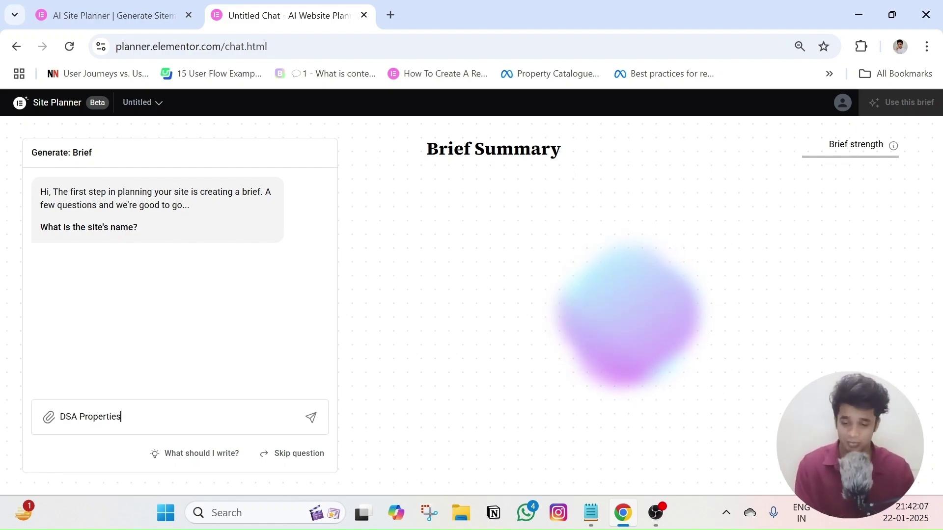
key("Return")
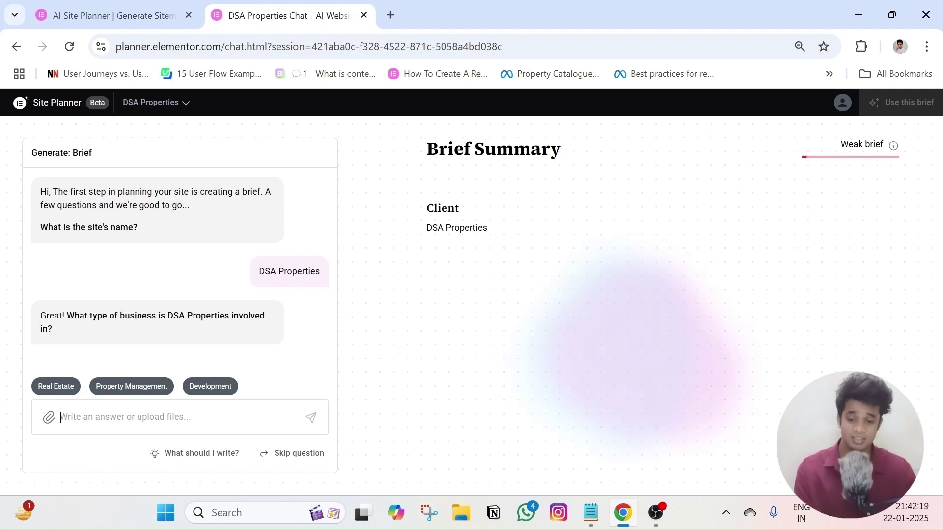
- Answer the business type question with the suggested option Real Estate
triple_click(187, 330)
left_click(189, 327)
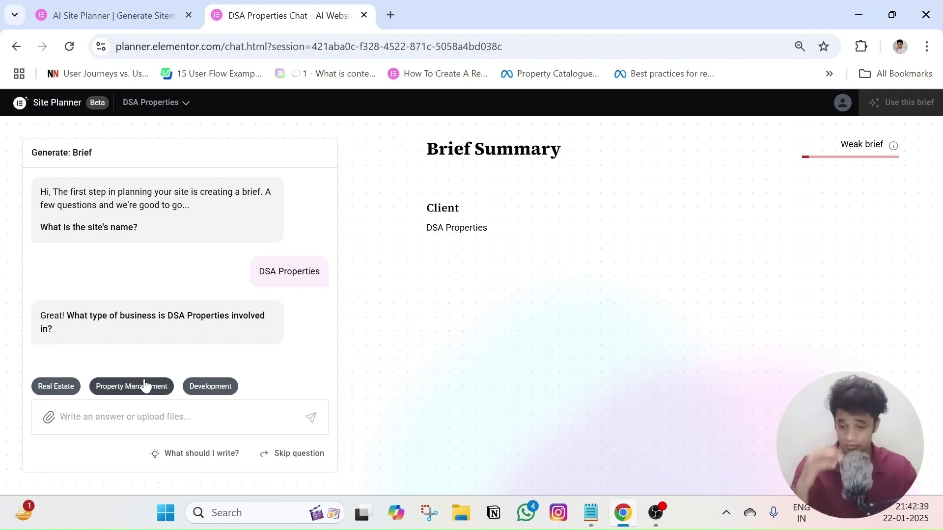
left_click(54, 389)
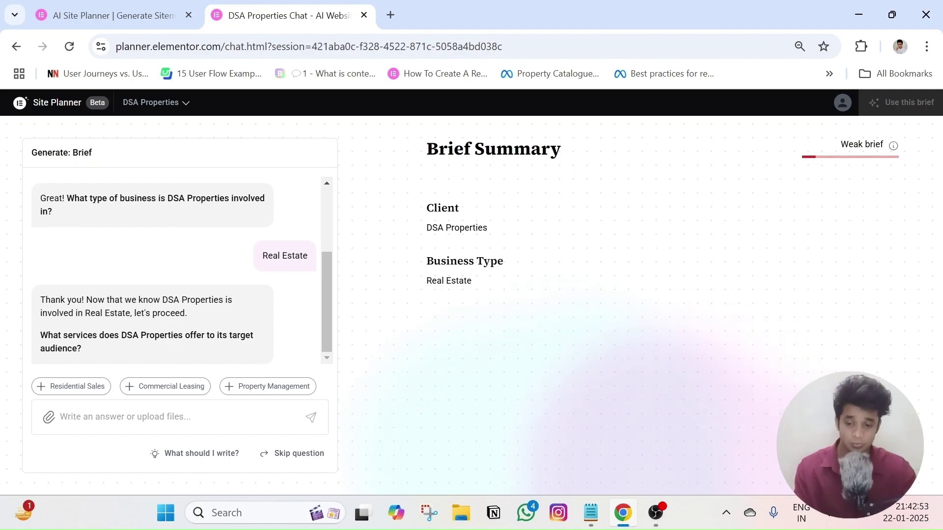
- Answer the services question with the suggested options Residential Sales and Commercial Leasing
triple_click(154, 347)
left_click(153, 348)
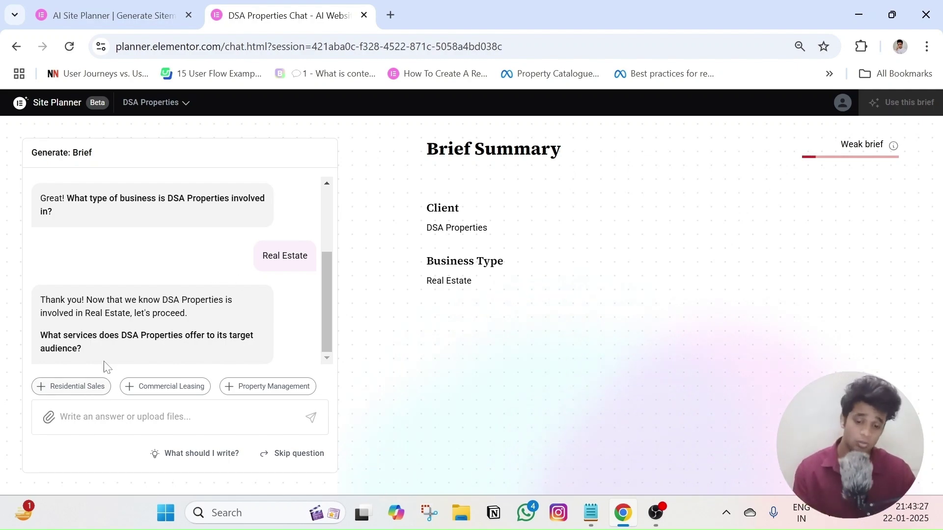
double_click(130, 335)
triple_click(158, 349)
left_click(158, 344)
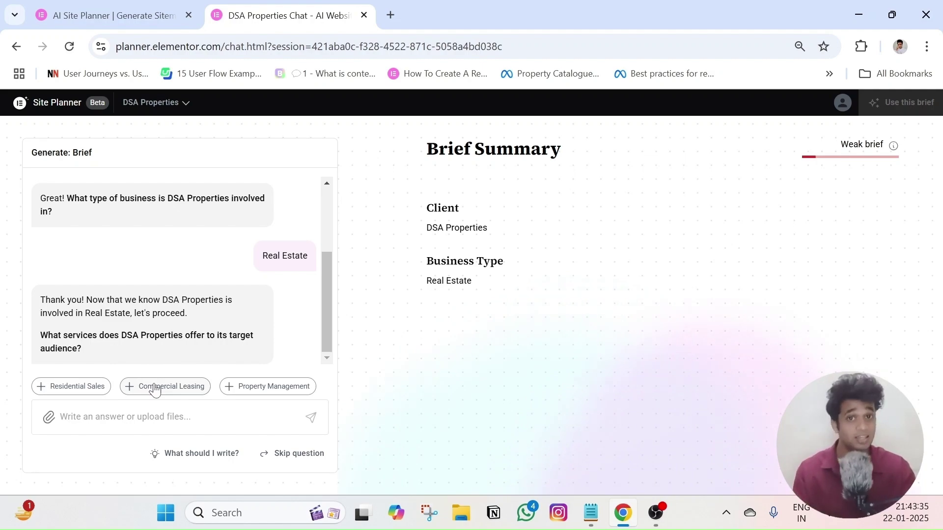
left_click(89, 388)
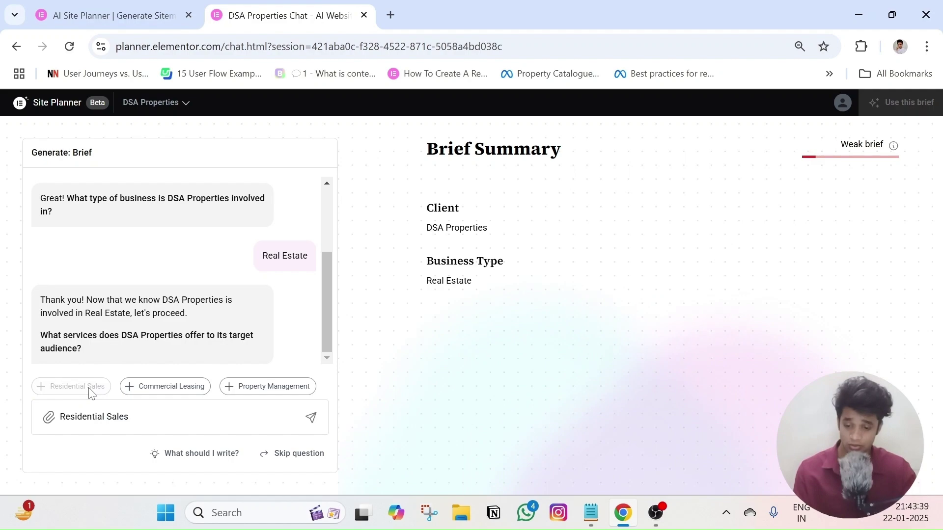
left_click(167, 388)
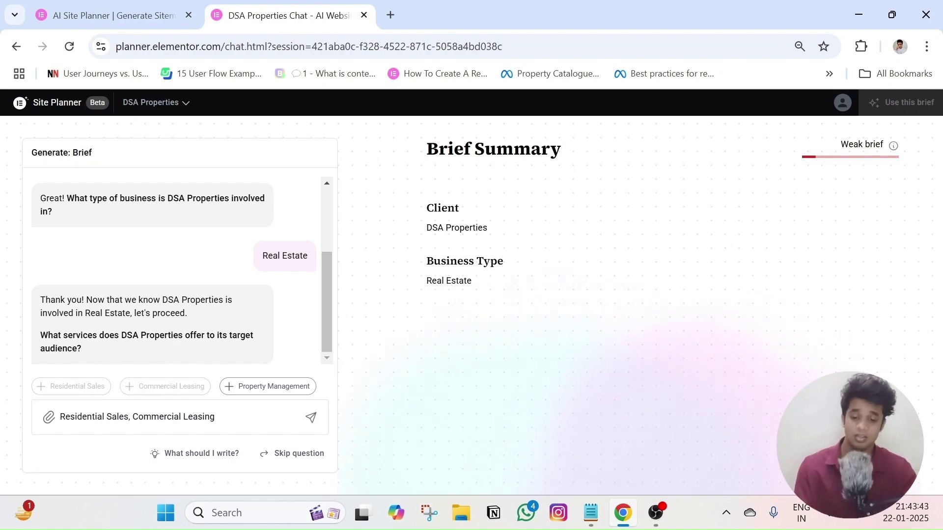
type(", De")
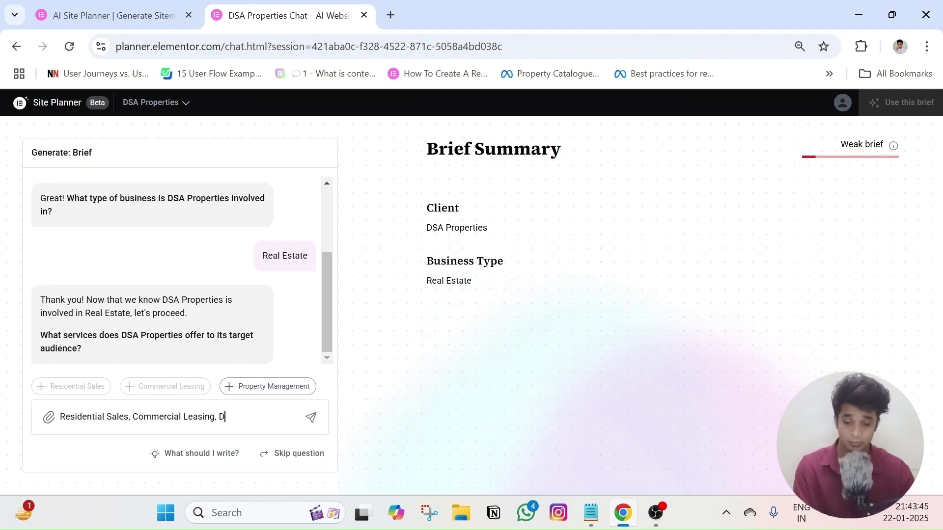
key("BackSpace")
key("BackSpace")
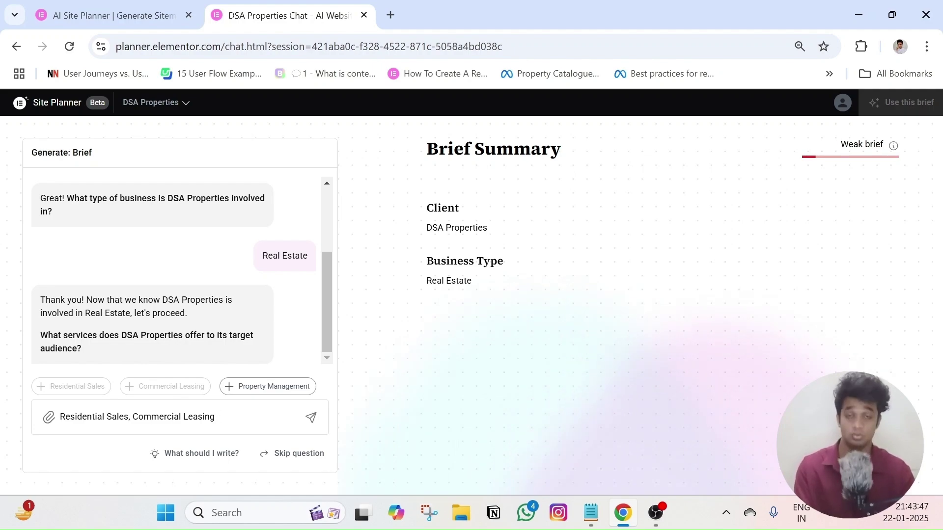
key("Return")
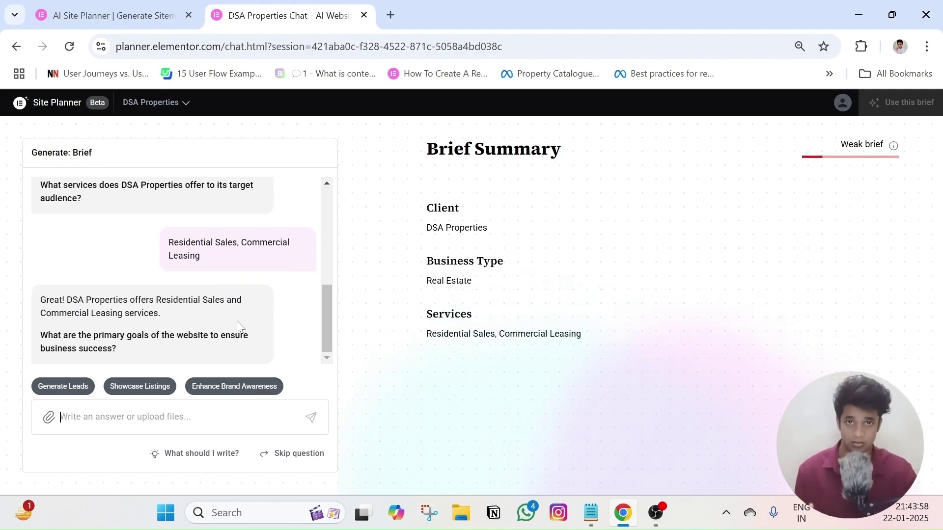
- Answer the primary website goals question with the suggested option Generate Leads
left_click(66, 389)
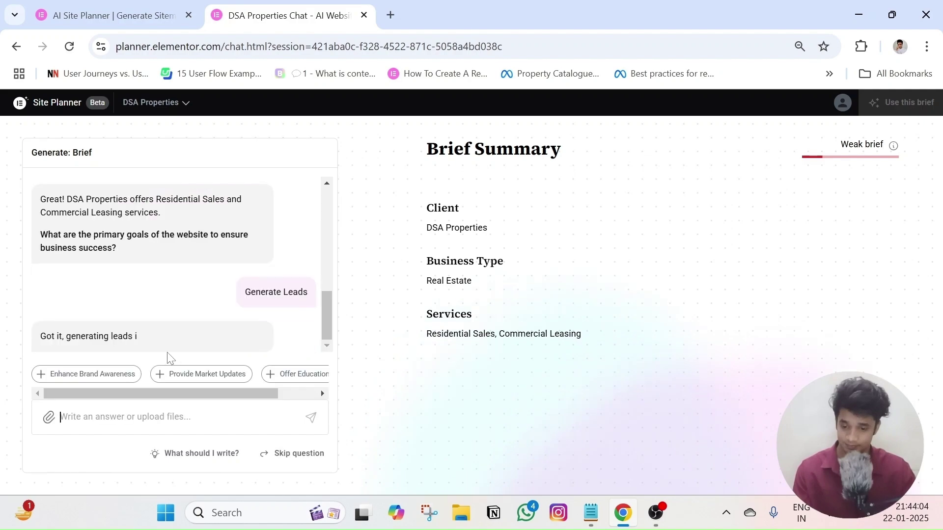
- Answer the secondary website goals question with "Showcase Property Listings"
left_click(295, 393)
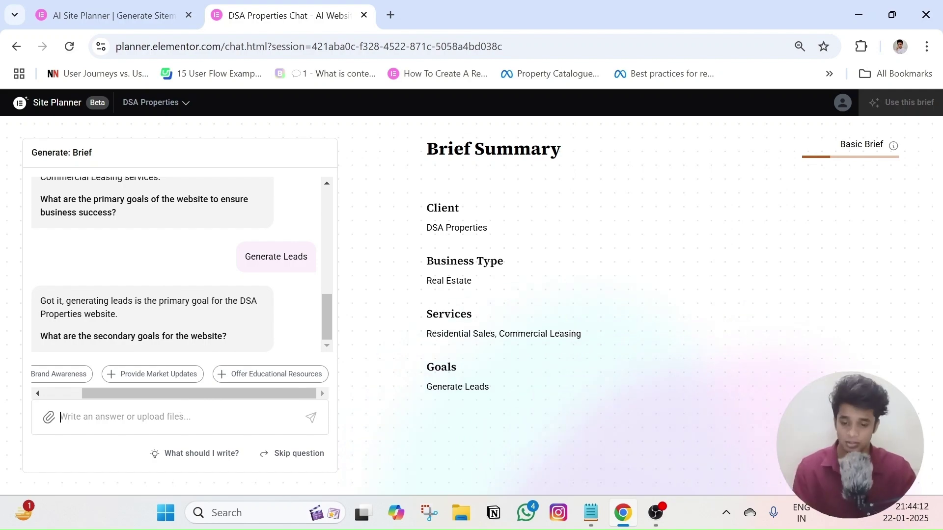
scroll(190, 393, "left", 2)
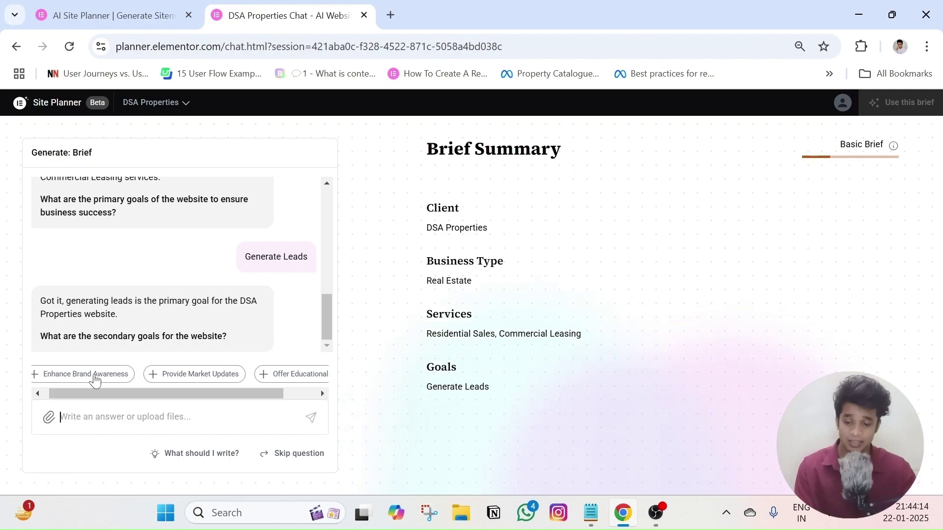
scroll(199, 392, "right", 2)
left_click(60, 416)
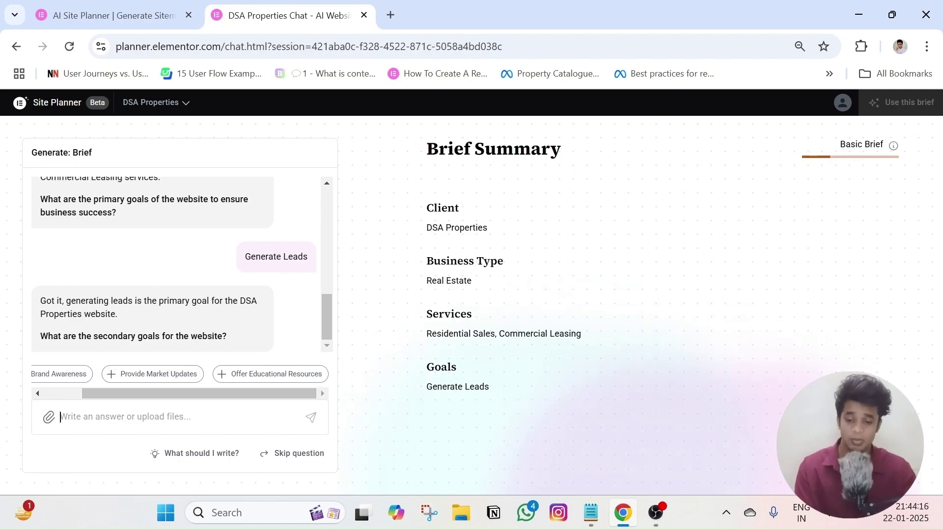
type("Showcase")
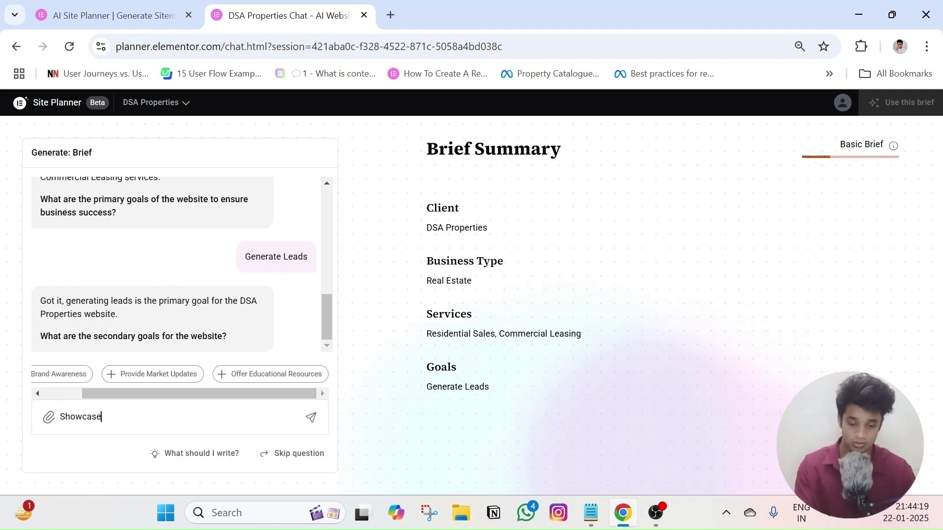
type(" Property Listin")
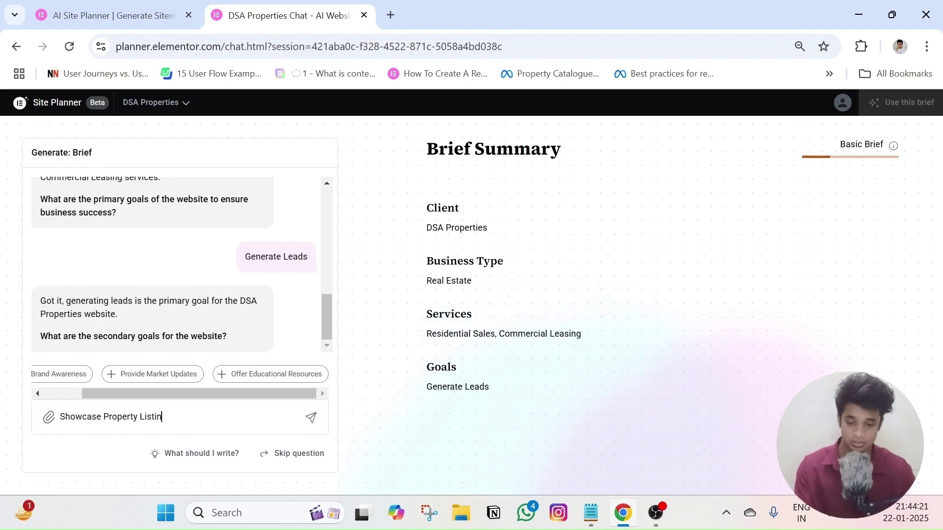
type("gs")
key("Return")
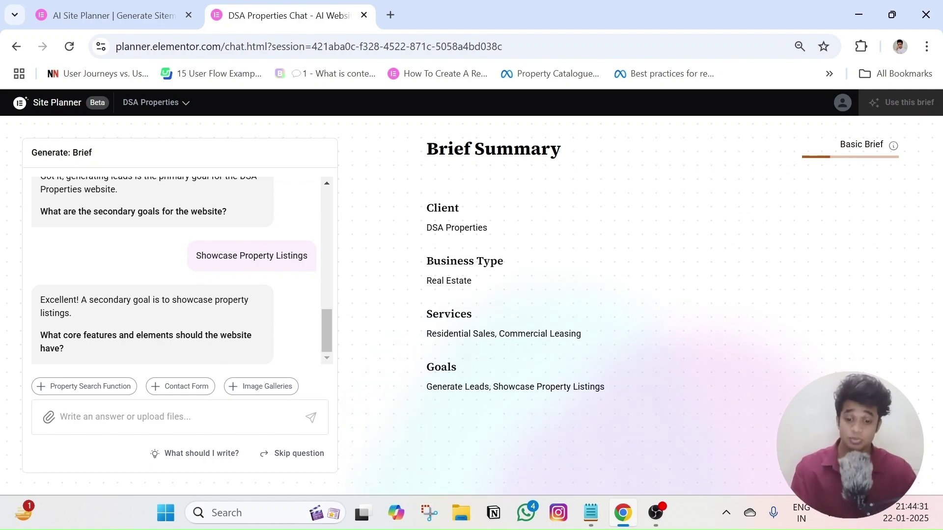
- Answer the core features question with the suggested options Property Search Function, Contact Form and Image Galleries
triple_click(148, 341)
left_click(148, 342)
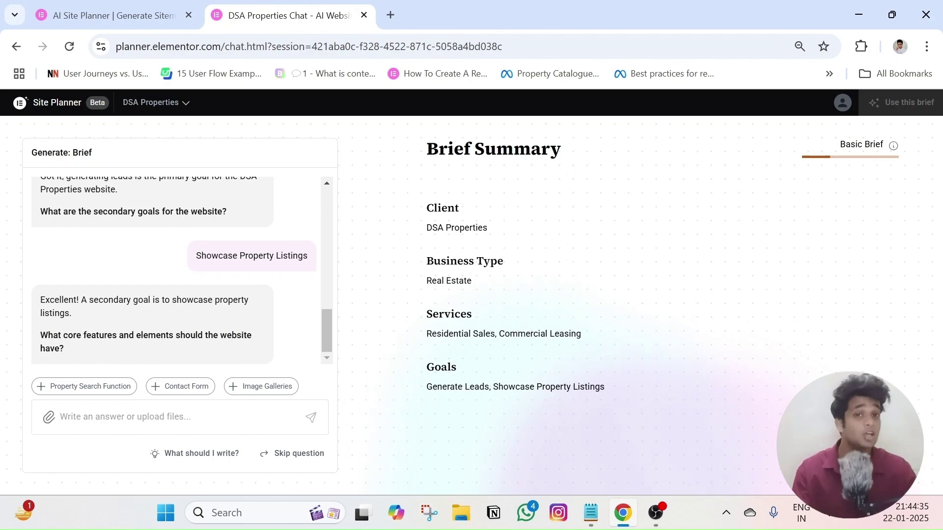
left_click(91, 390)
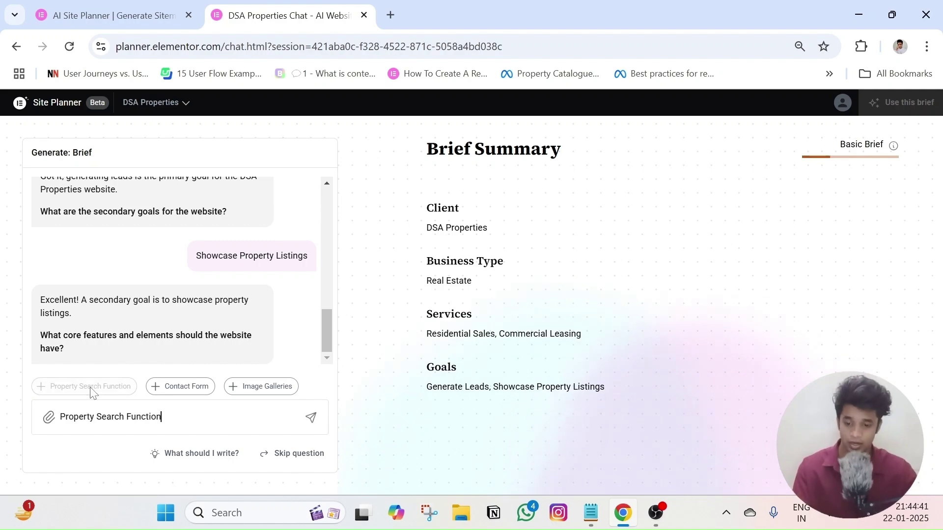
left_click(183, 392)
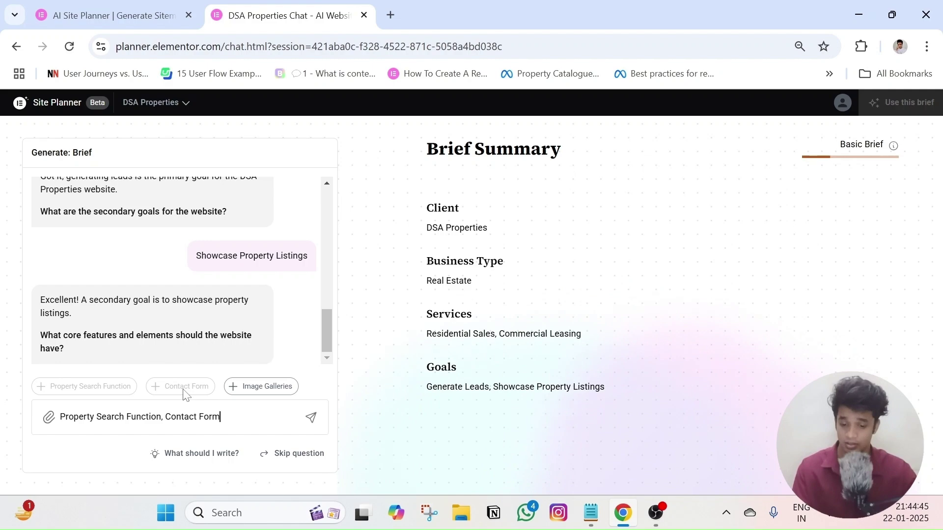
left_click(249, 387)
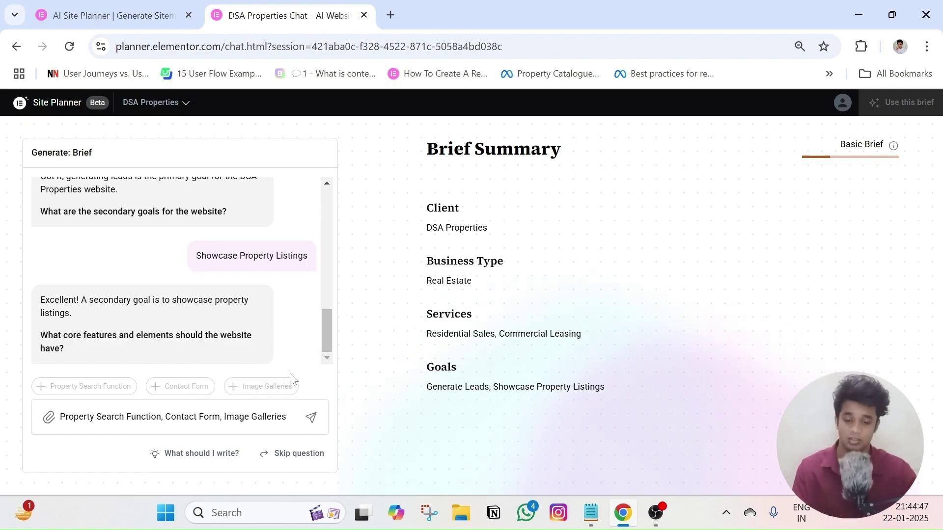
left_click(310, 420)
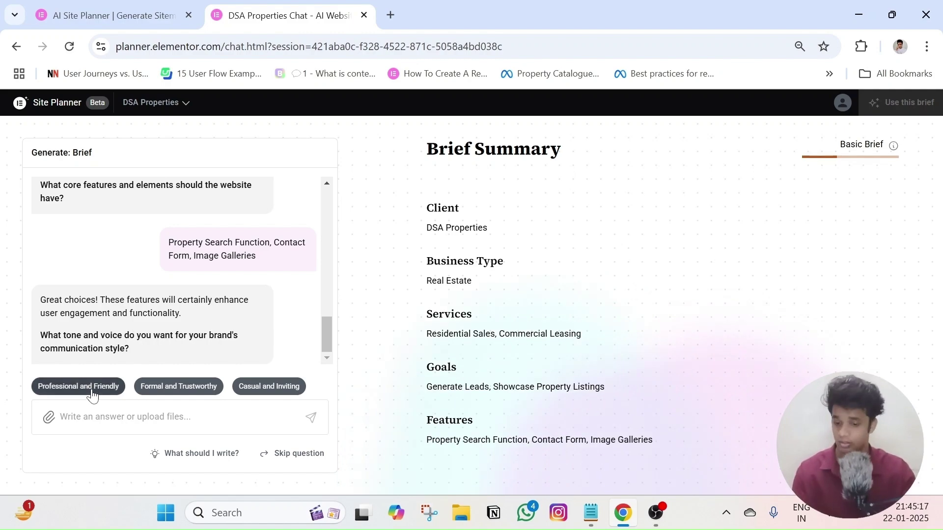
- Answer the brand tone and voice question with the suggested option Formal and Trustworthy
left_click(166, 389)
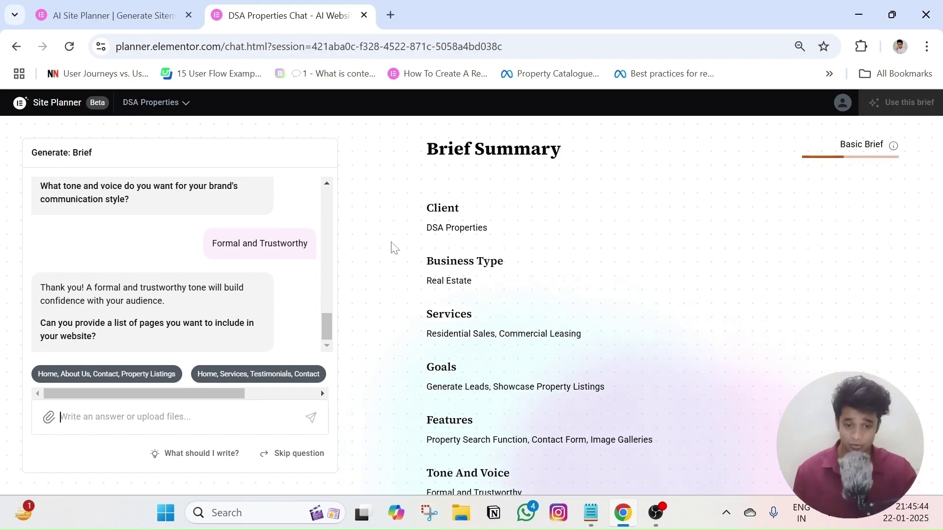
scroll(225, 273, "up", 3)
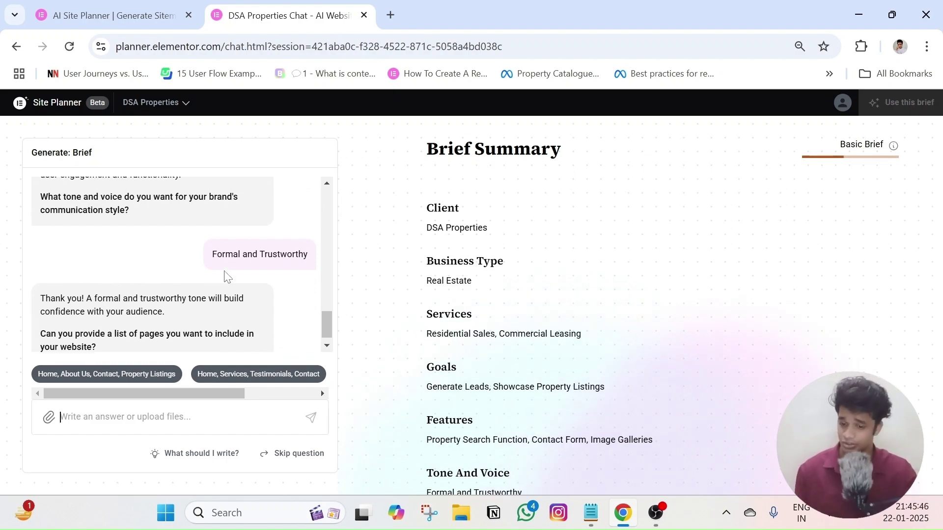
scroll(255, 280, "down", 3)
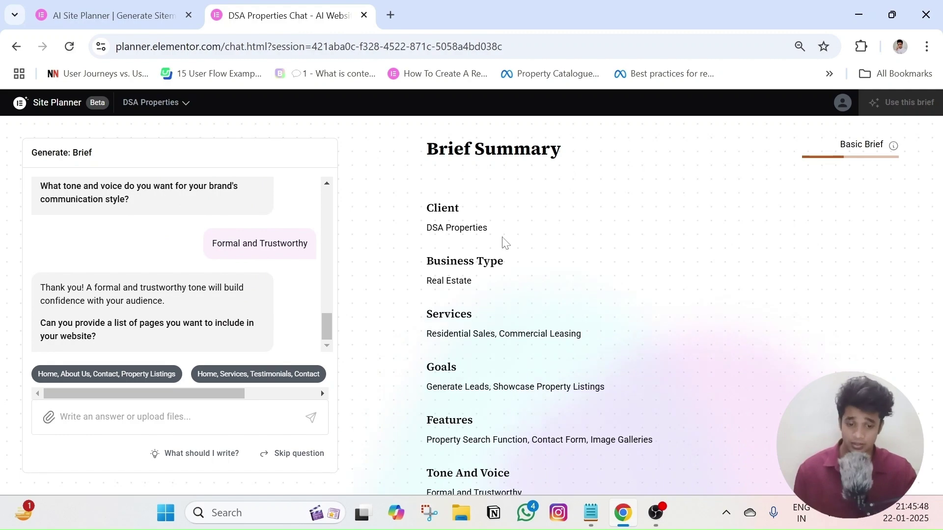
left_click_drag(425, 149, 624, 312)
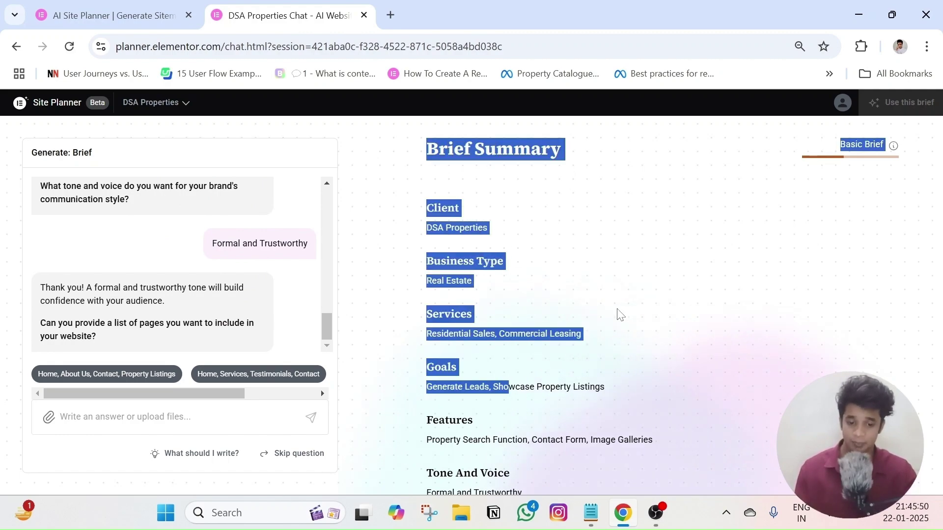
left_click(596, 314)
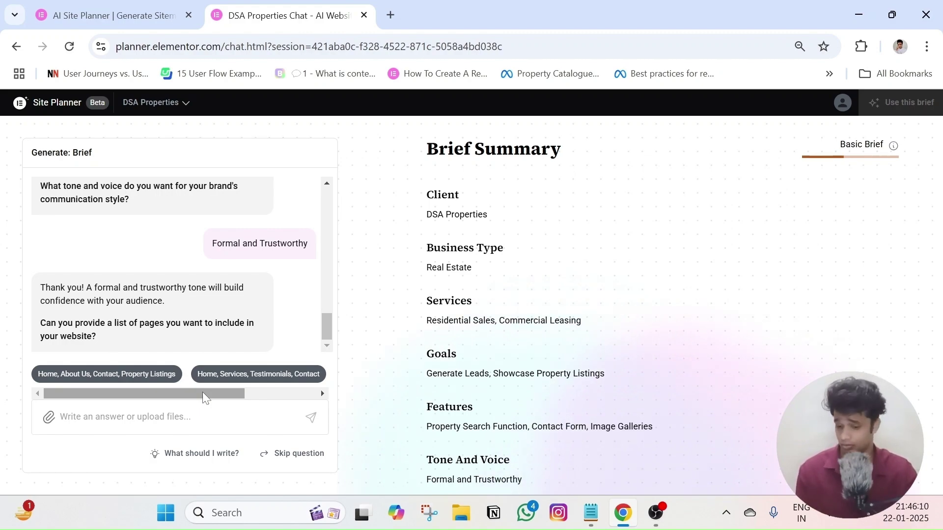
- Answer the website pages question with the suggested set Home, About Us, Contact, Property Listings
left_click_drag(202, 392, 182, 401)
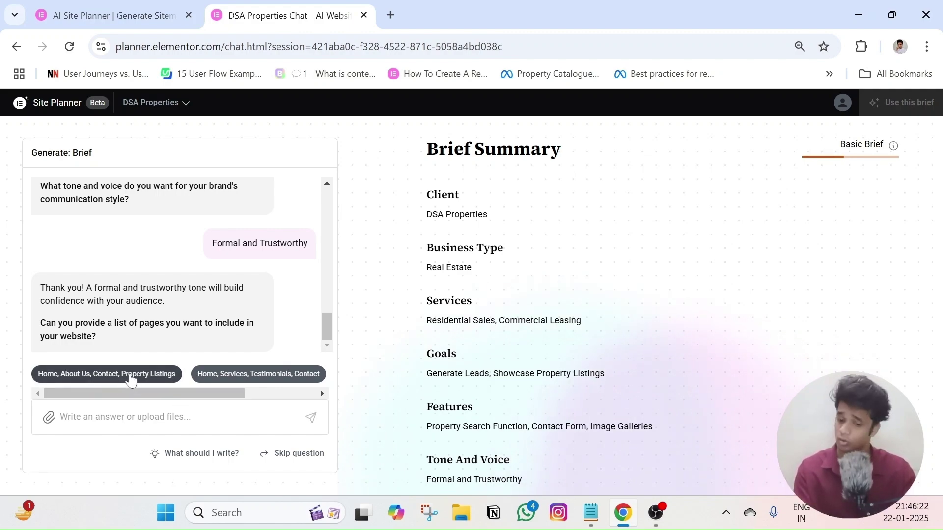
left_click_drag(194, 399, 362, 381)
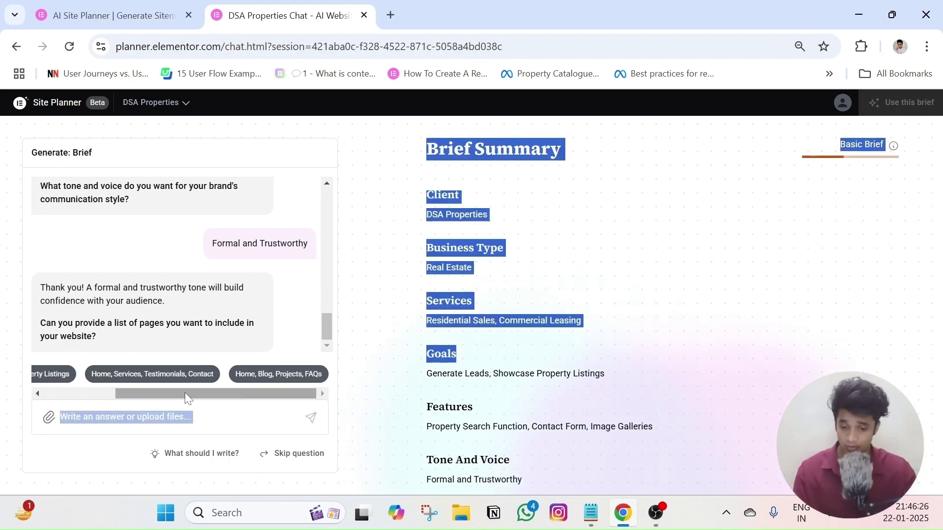
left_click_drag(184, 393, 112, 393)
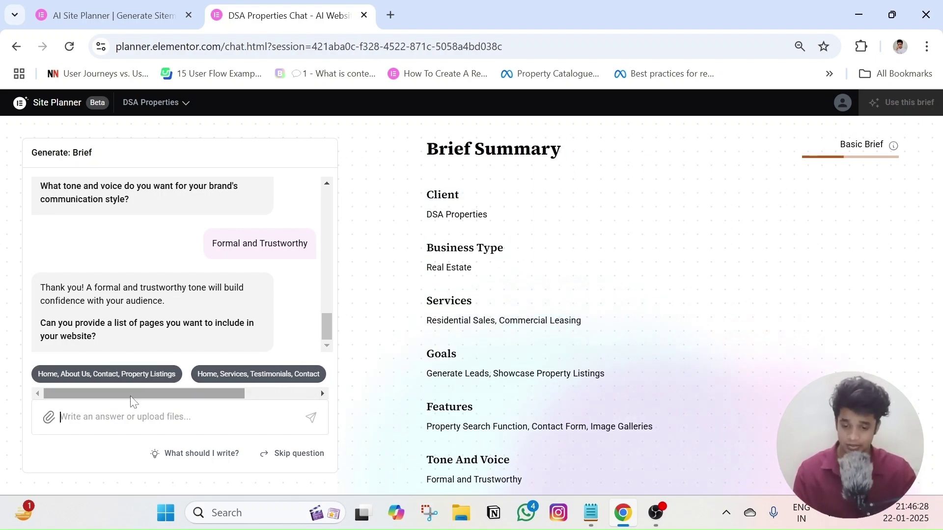
mouse_move(194, 395)
left_mouse_down()
mouse_move(266, 399)
mouse_move(177, 400)
left_mouse_up()
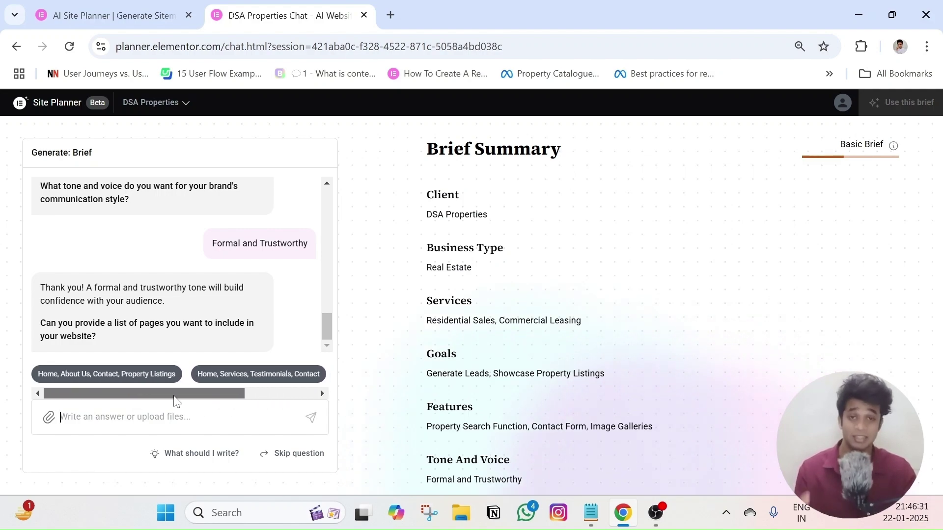
left_click(113, 376)
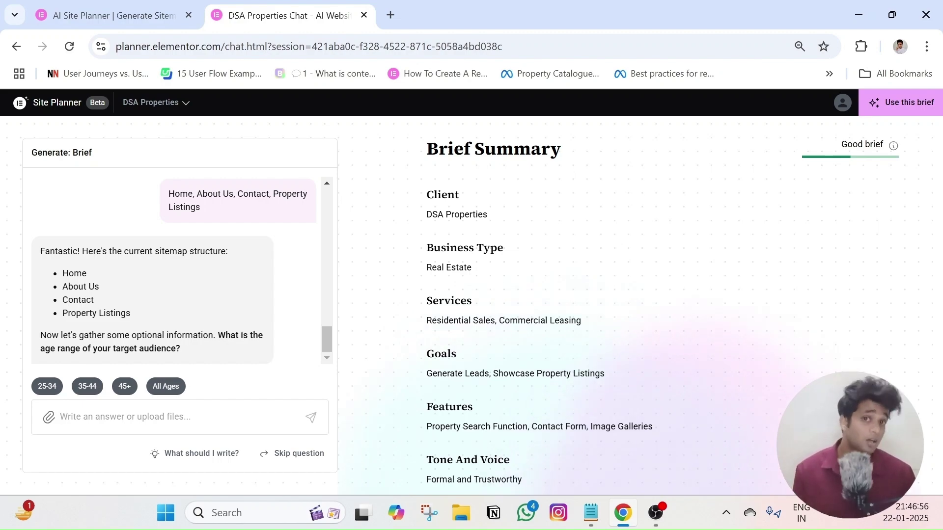
- Answer the target audience age range question with All Ages and review the brief's quality rating and summary
left_click(167, 387)
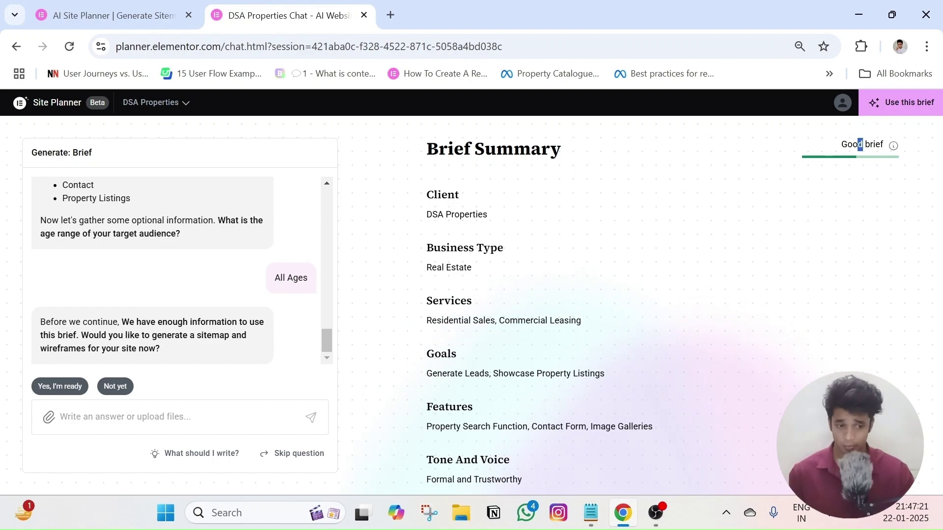
left_click_drag(859, 145, 885, 146)
left_click(872, 178)
double_click(854, 145)
left_click(878, 171)
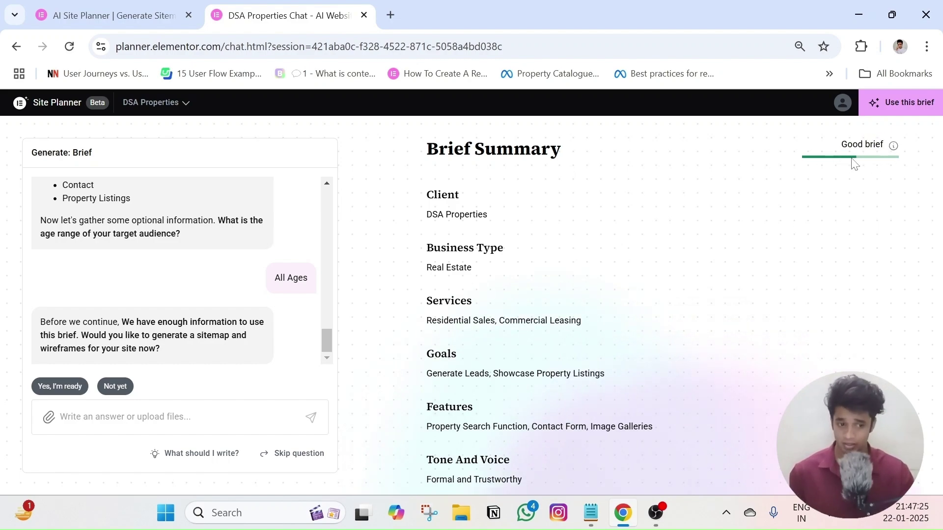
scroll(526, 331, "down", 2)
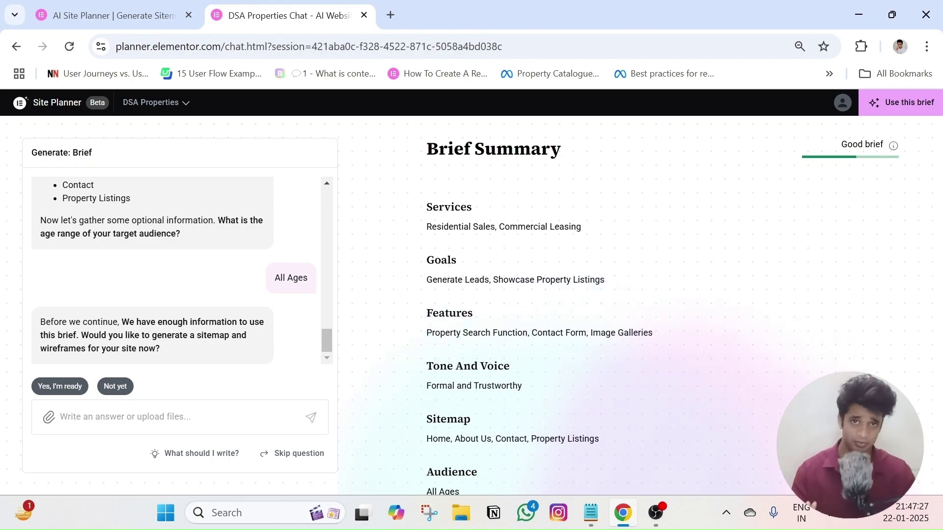
scroll(546, 337, "up", 2)
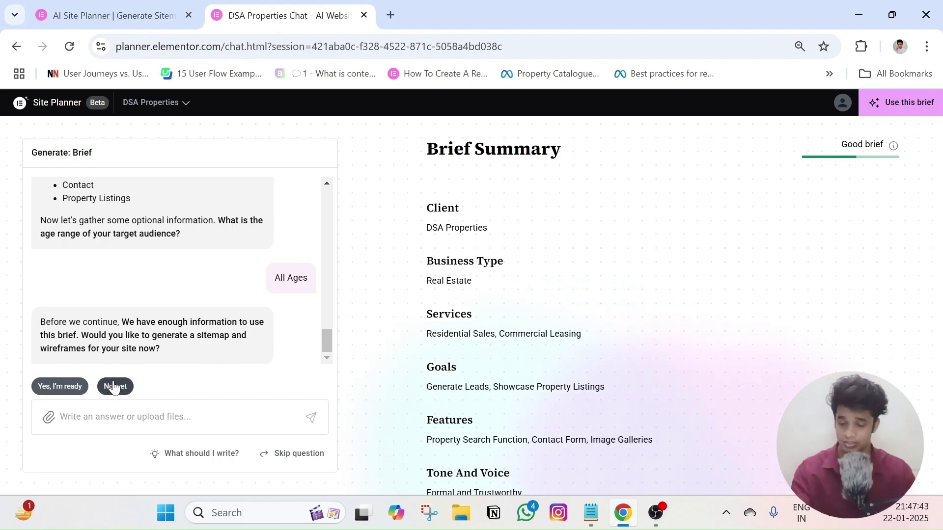
- Confirm readiness in the chat and generate the sitemap and wireframes from the brief
left_click(61, 388)
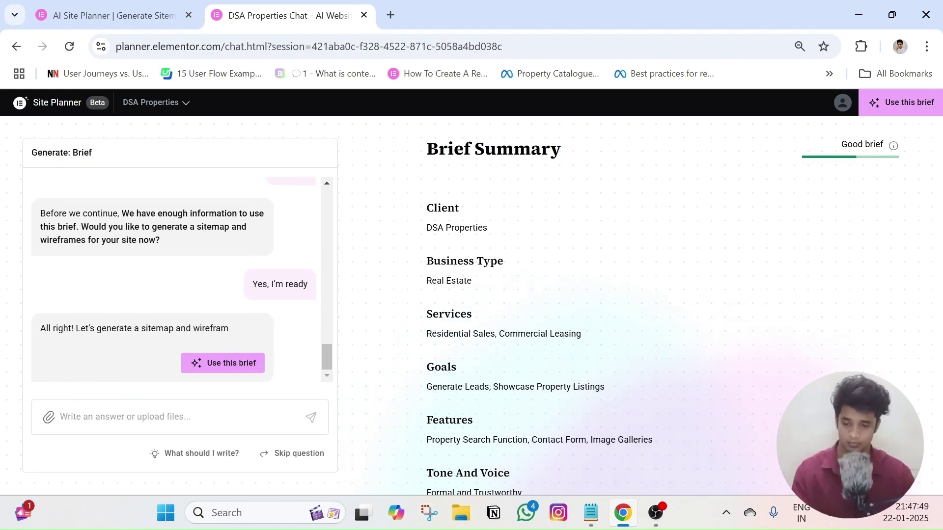
left_click(222, 363)
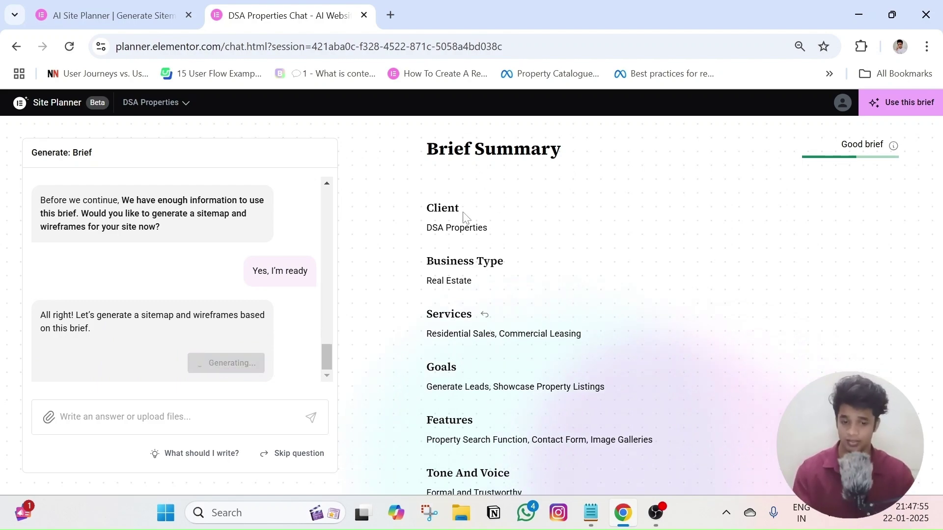
left_click_drag(463, 261, 555, 440)
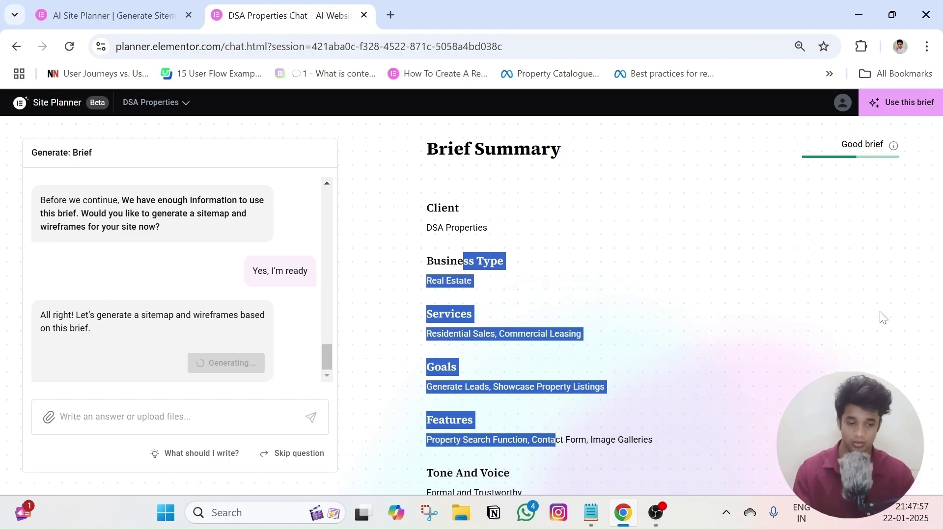
left_click(883, 318)
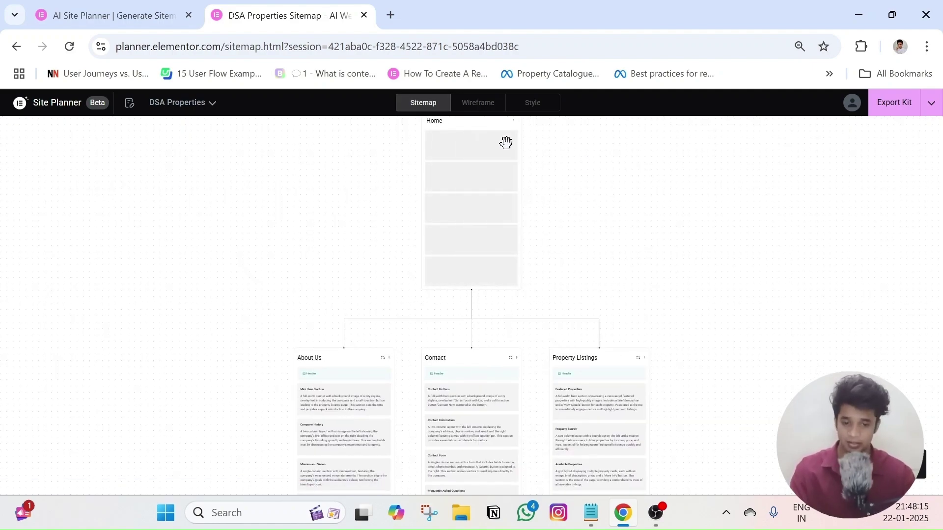
- Examine the generated sitemap, from the Home page sections to the About Us, Contact and Property Listings pages
scroll(586, 166, "up", 2)
scroll(588, 166, "down", 2)
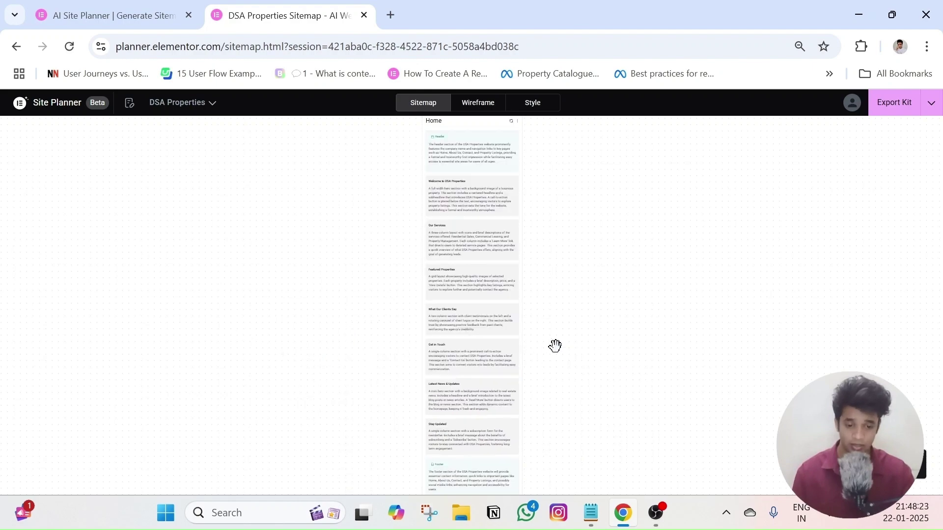
scroll(588, 347, "down", 5)
scroll(609, 338, "up", 9)
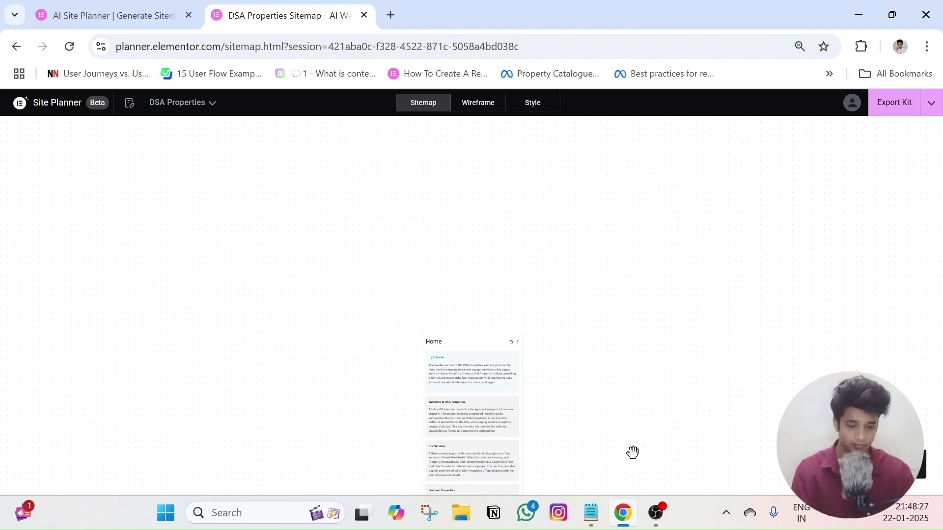
scroll(631, 451, "down", 4)
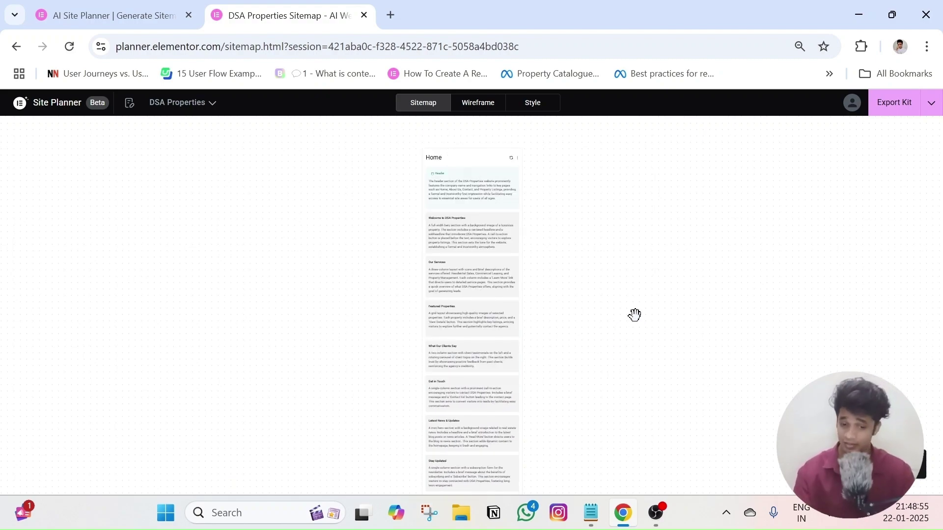
scroll(617, 303, "down", 5)
scroll(611, 287, "down", 2)
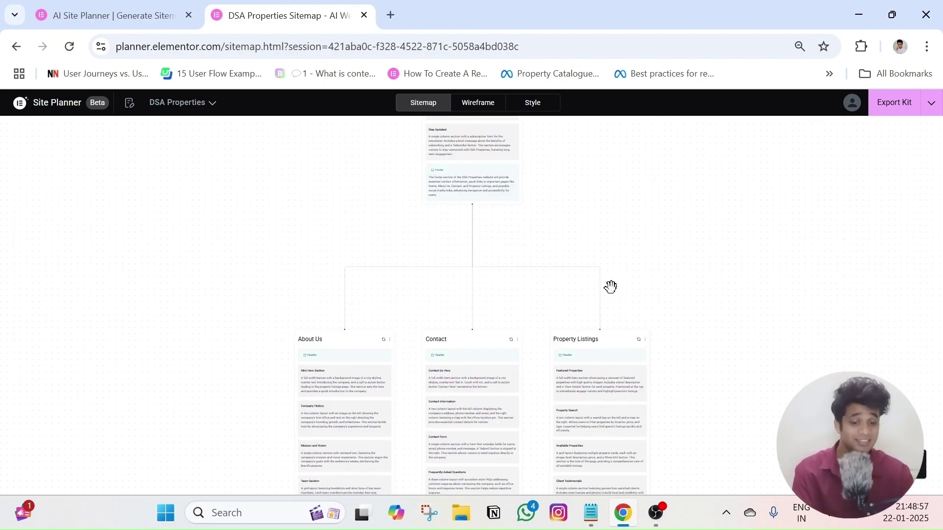
scroll(611, 287, "up", 5)
left_click_drag(729, 266, 774, 246)
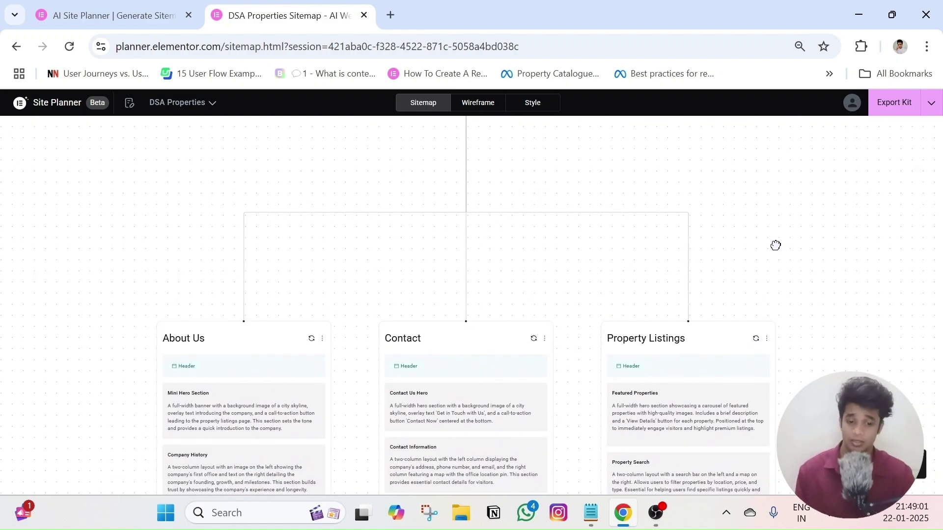
scroll(774, 244, "up", 6)
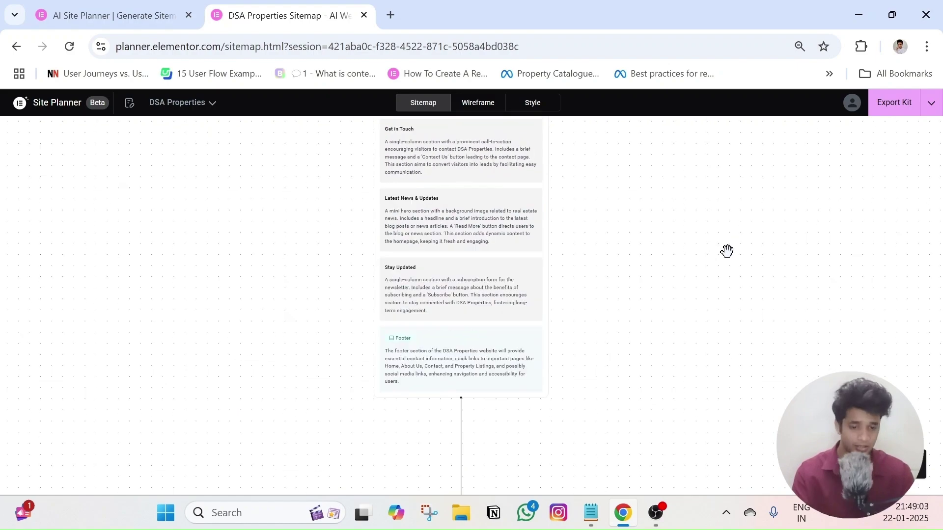
- Review how the sitemap branches from the Home page to the About Us, Contact and Property Listings pages
scroll(727, 248, "up", 8)
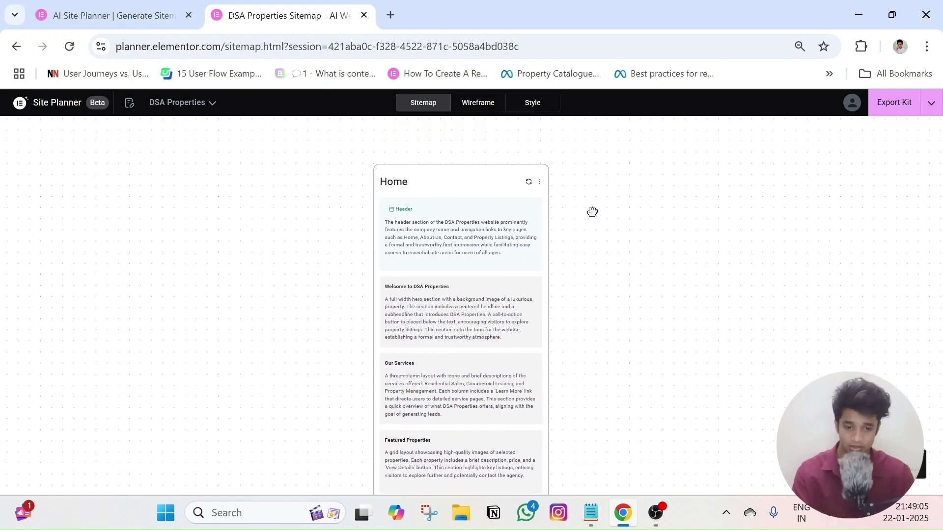
scroll(592, 212, "down", 15)
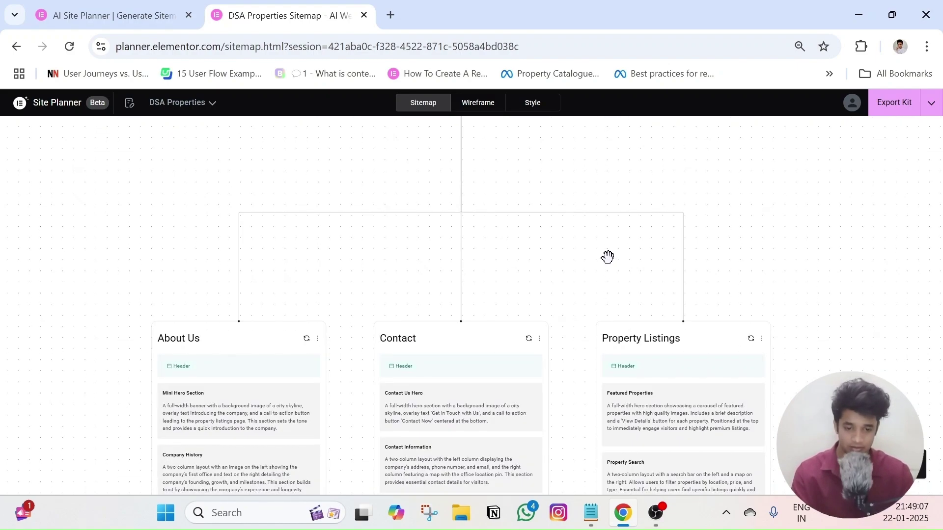
scroll(607, 257, "down", 3)
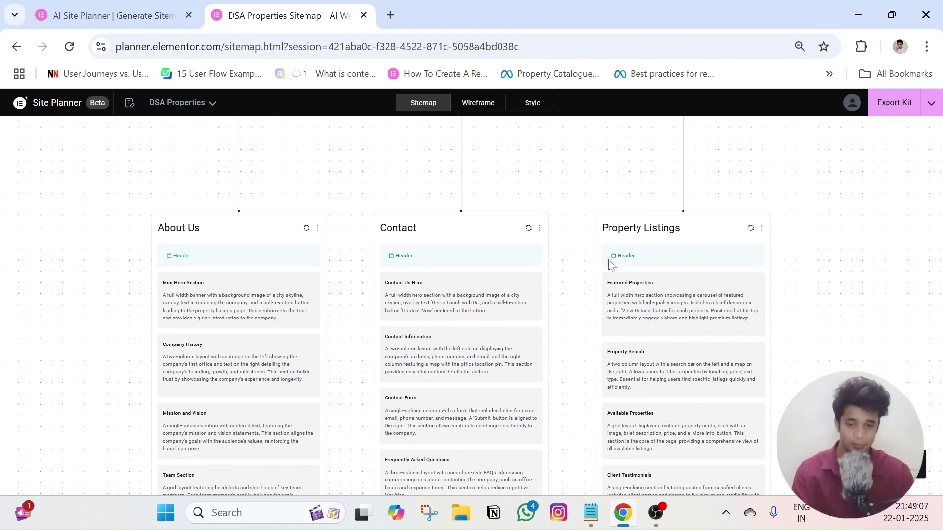
triple_click(188, 228)
left_click(204, 171)
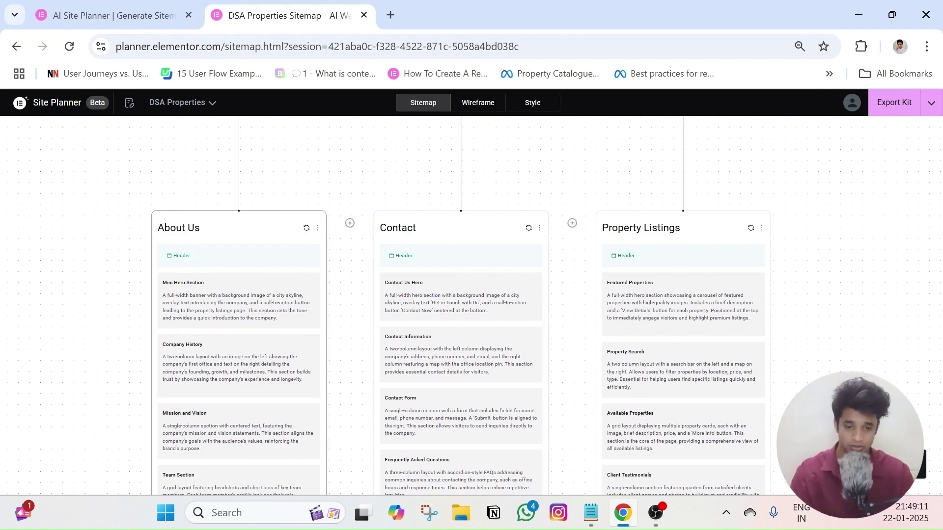
triple_click(641, 228)
left_click(825, 268)
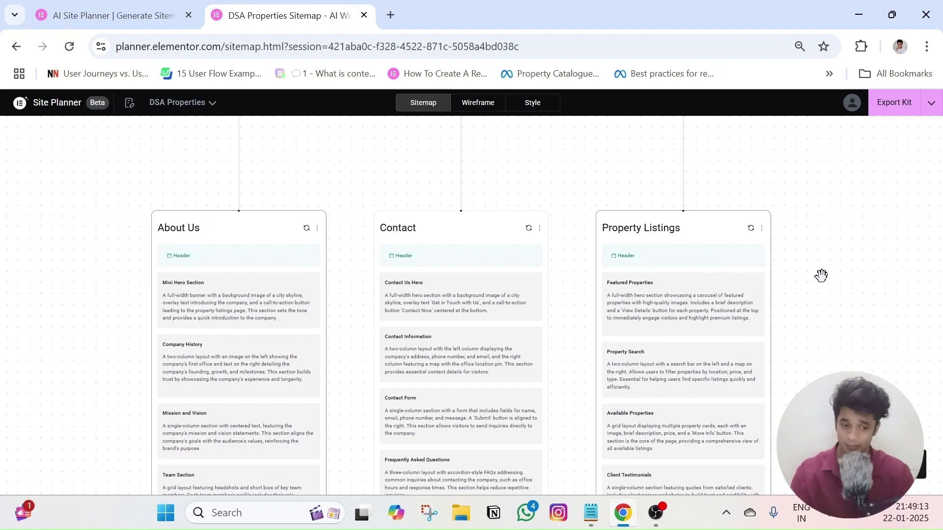
scroll(817, 282, "down", 1)
scroll(817, 281, "down", 1)
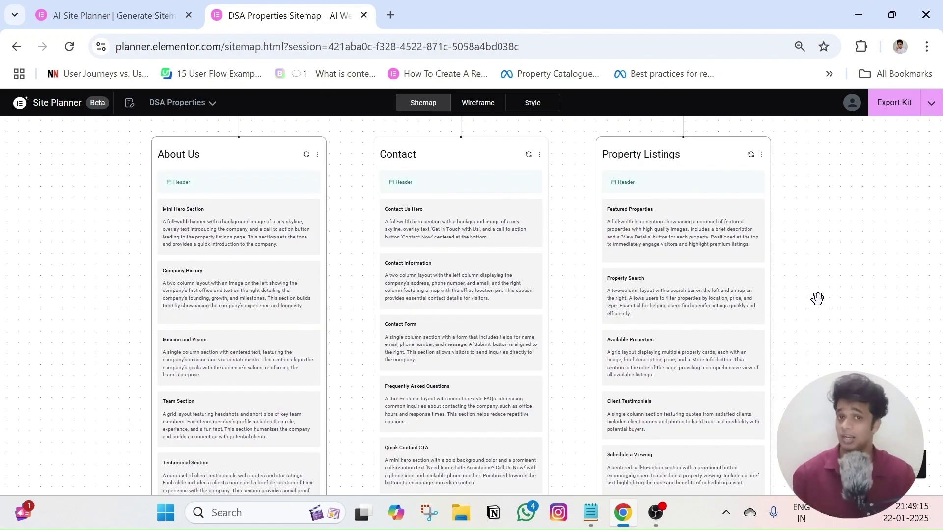
- Look over the Home page's planned sections in the sitemap, from the header down to the footer
scroll(816, 297, "up", 3)
scroll(817, 298, "up", 15)
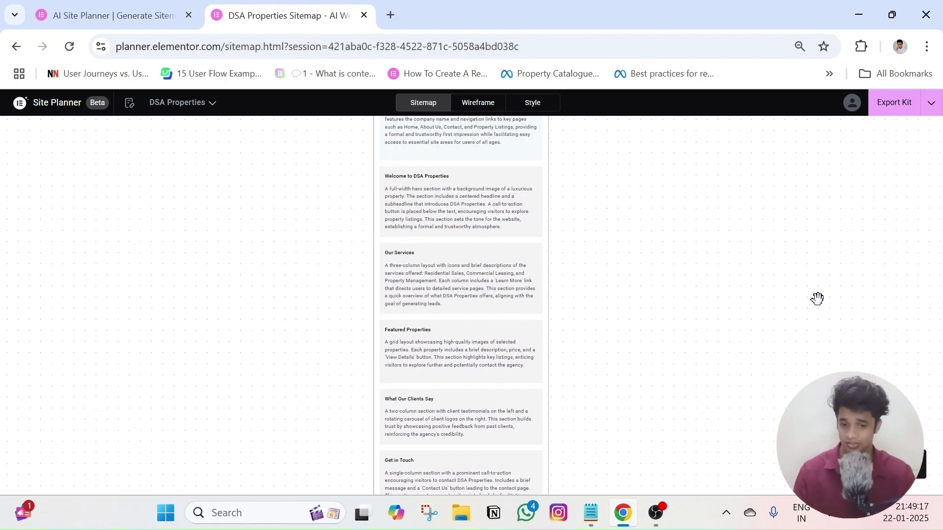
scroll(817, 298, "up", 1)
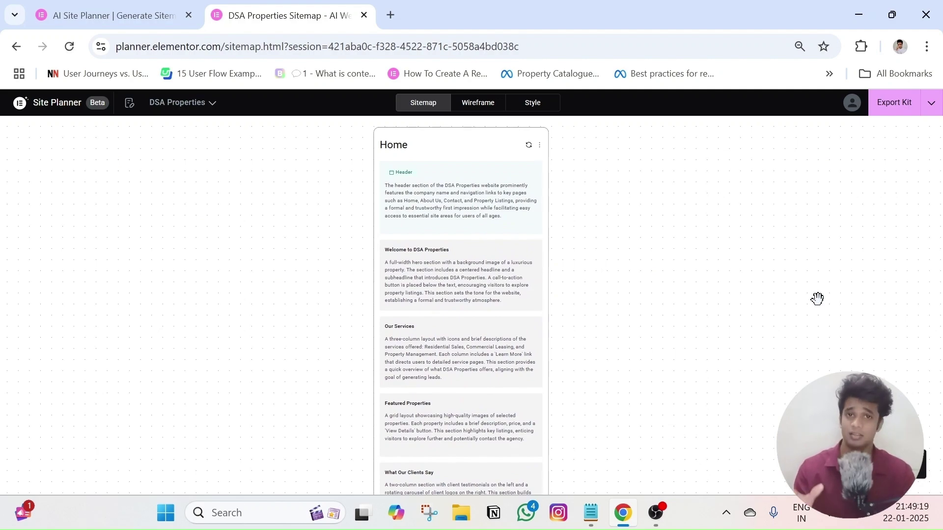
scroll(817, 298, "down", 5)
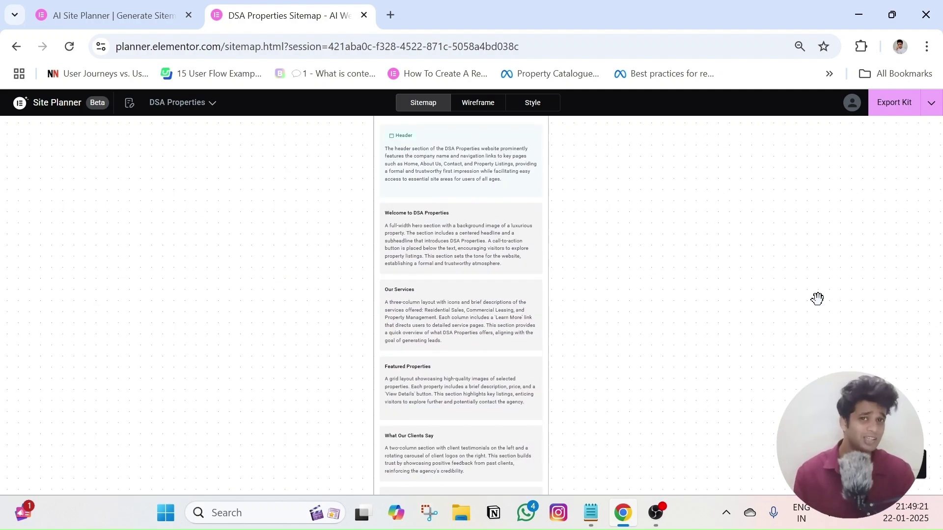
scroll(817, 298, "down", 4)
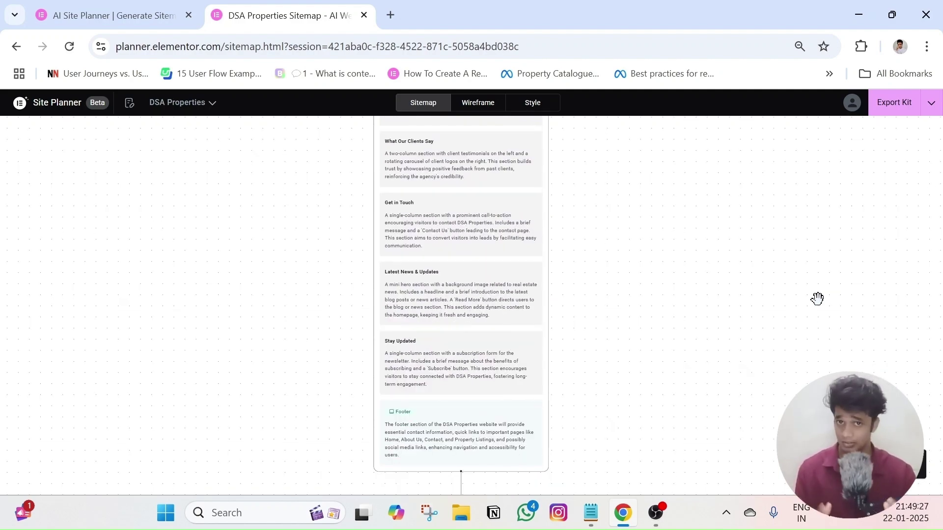
scroll(756, 309, "down", 6)
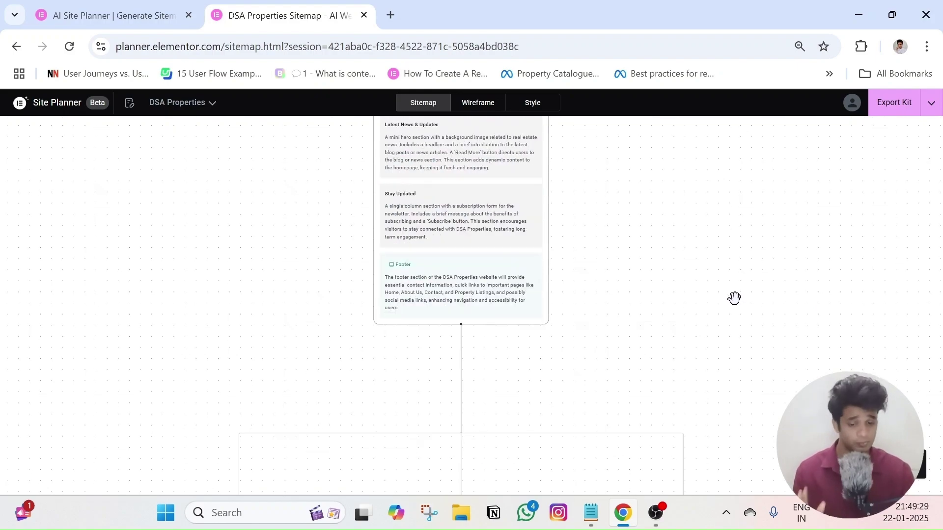
scroll(806, 292, "up", 17)
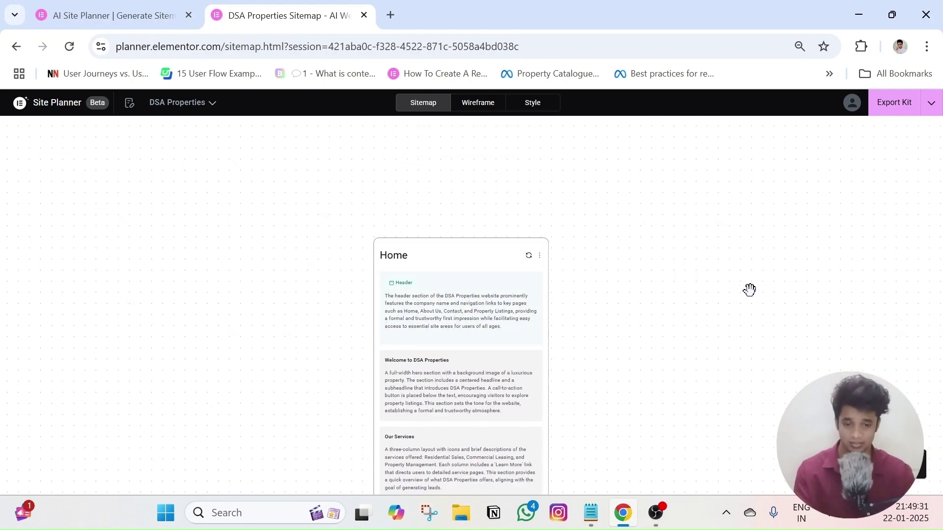
- Enlarge the Home page card and read its Header description, including the navigation links to the key pages
scroll(718, 297, "down", 4)
scroll(728, 287, "up", 1)
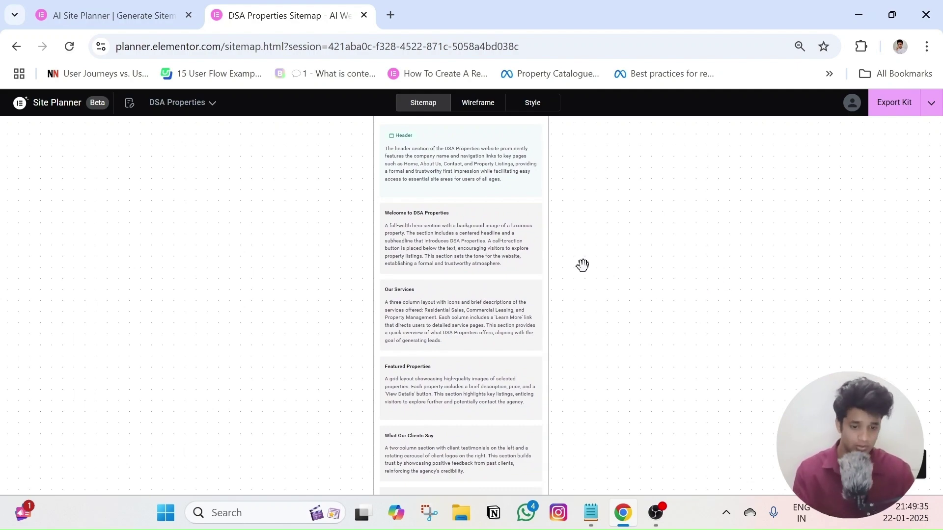
scroll(583, 265, "up", 2)
scroll(583, 265, "up", 3)
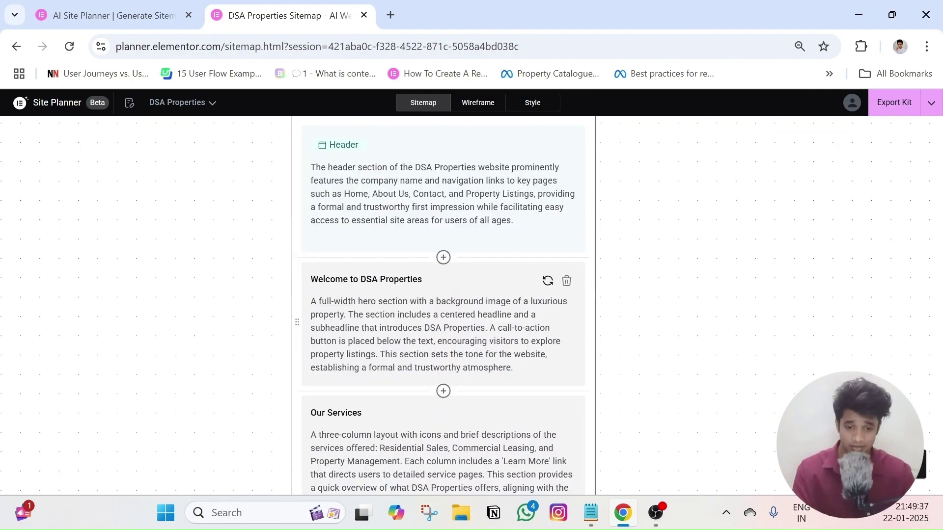
scroll(516, 276, "down", 2)
scroll(515, 275, "up", 3)
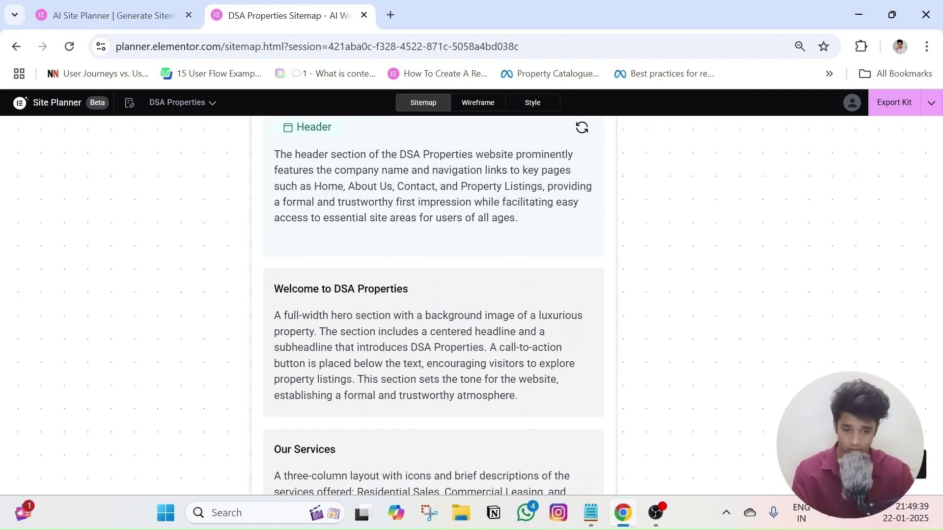
left_click_drag(644, 263, 700, 325)
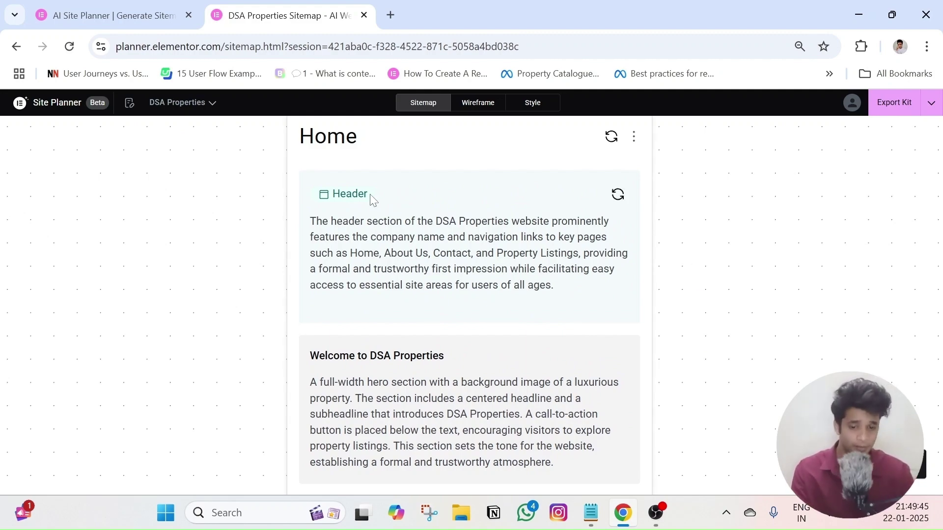
left_click(403, 222)
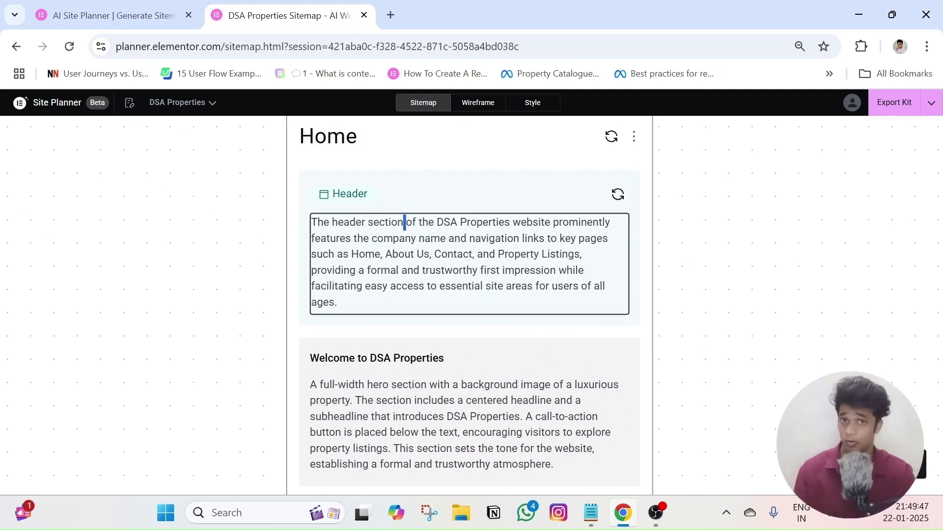
left_click(740, 233)
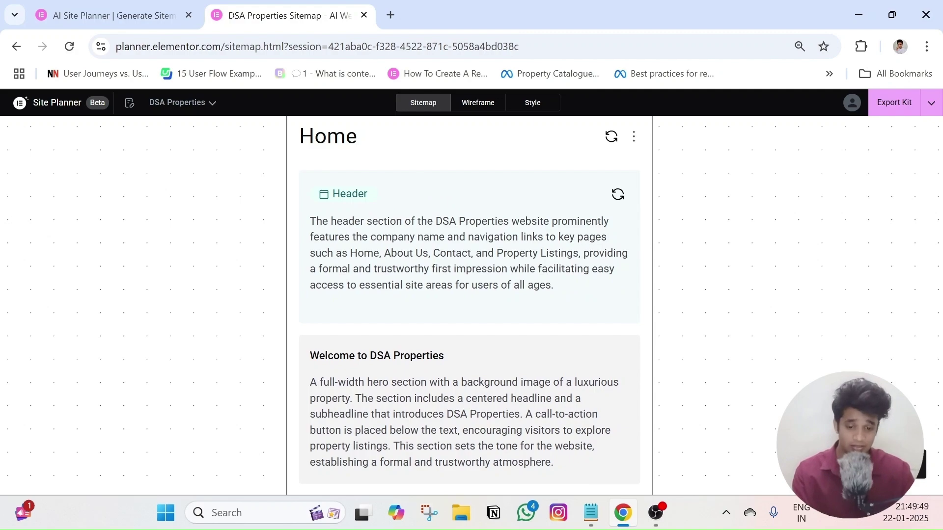
scroll(439, 203, "down", 2)
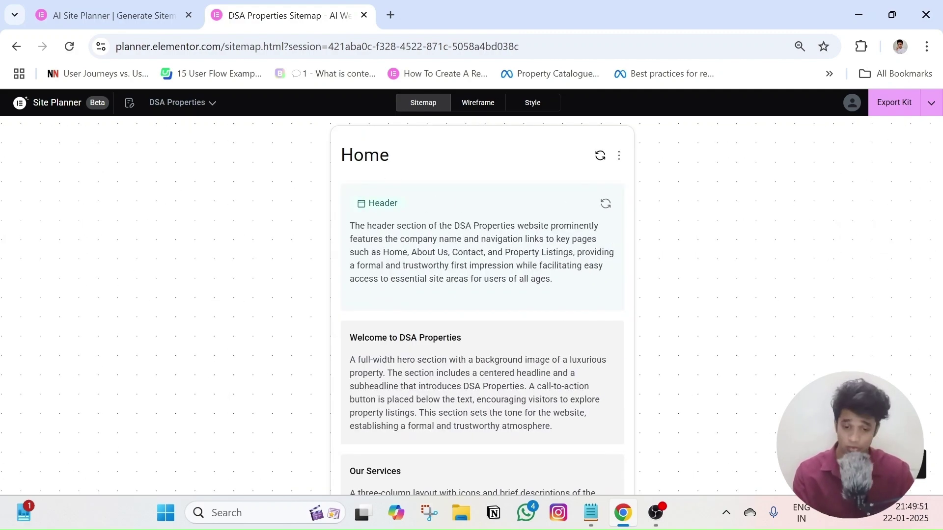
triple_click(455, 225)
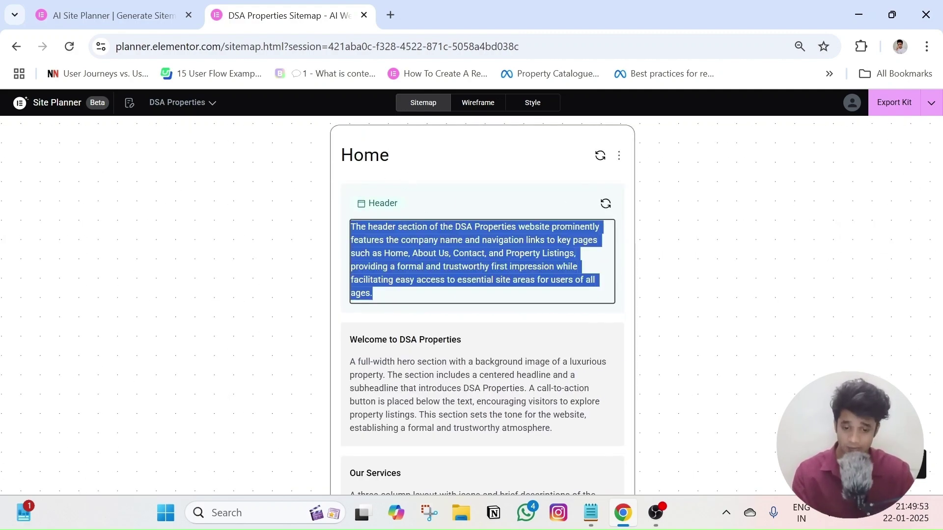
left_click(679, 254)
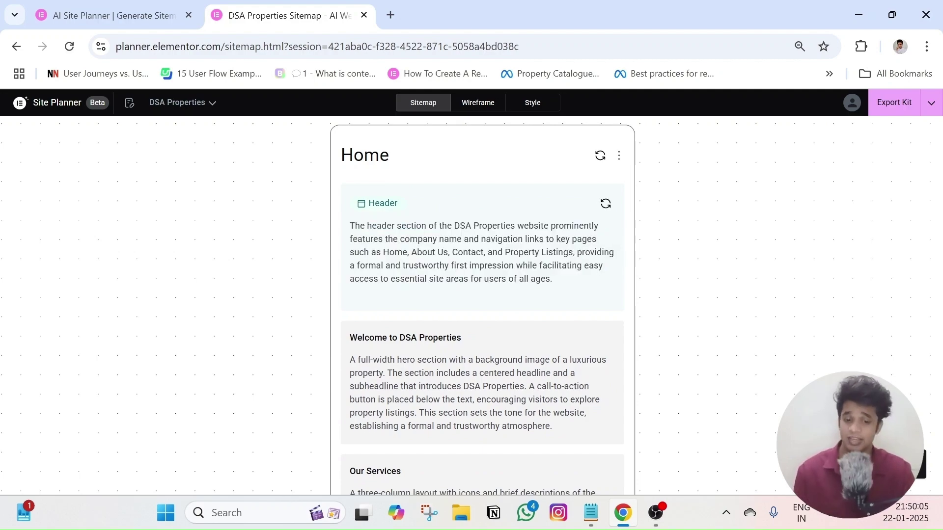
left_click_drag(383, 252, 427, 252)
left_click_drag(437, 253, 471, 252)
left_click(514, 253)
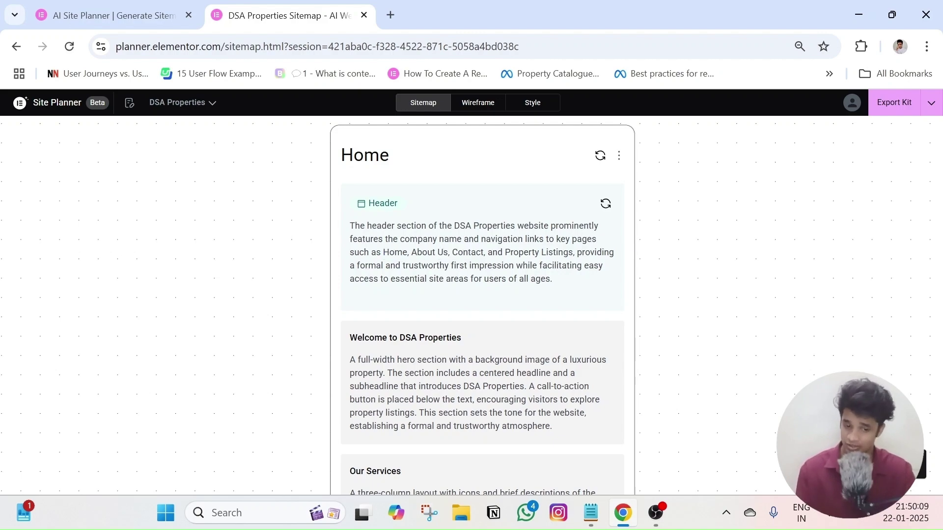
- Read the description of the Home page's Welcome to DSA Properties hero section
left_click_drag(697, 323, 703, 272)
scroll(701, 310, "down", 2)
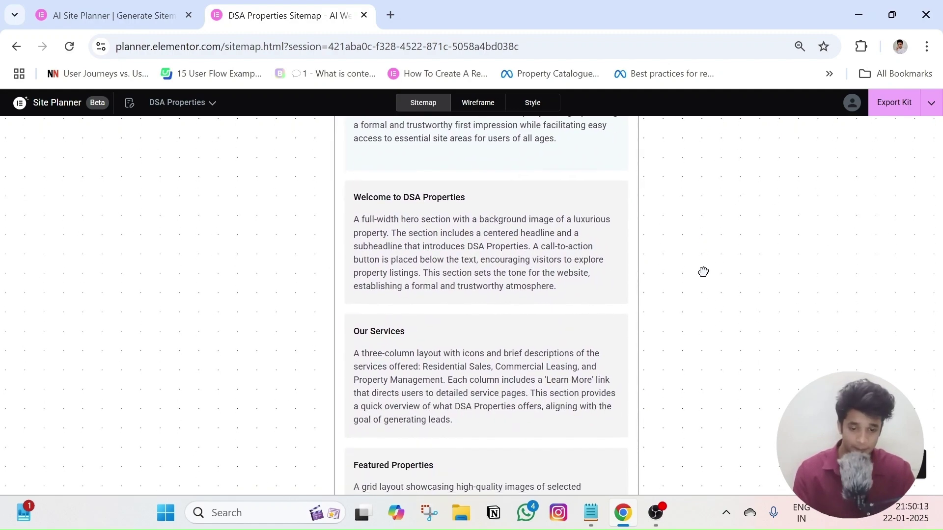
double_click(391, 220)
left_click(419, 221)
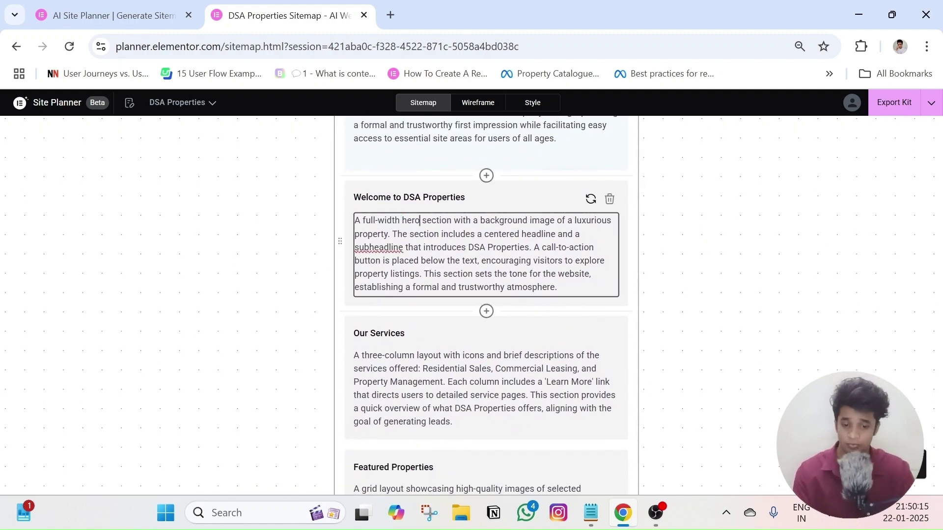
double_click(462, 220)
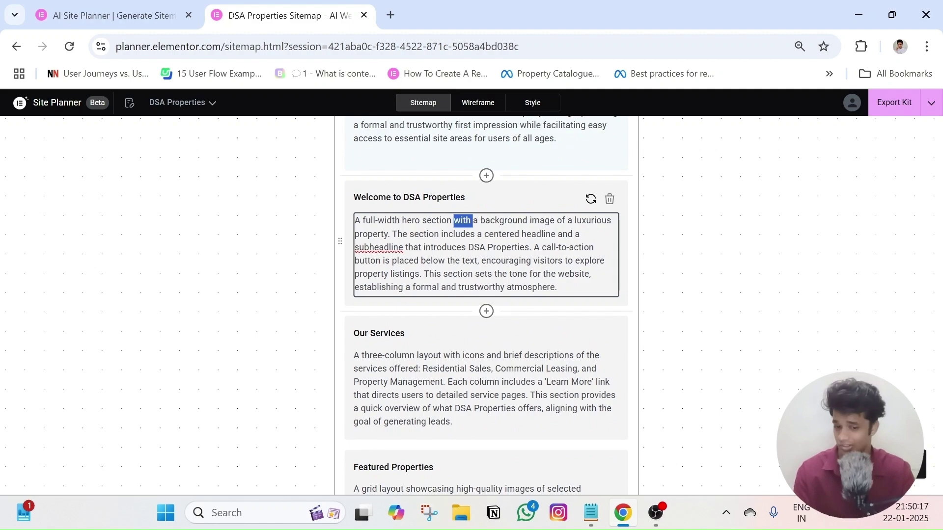
left_click(706, 301)
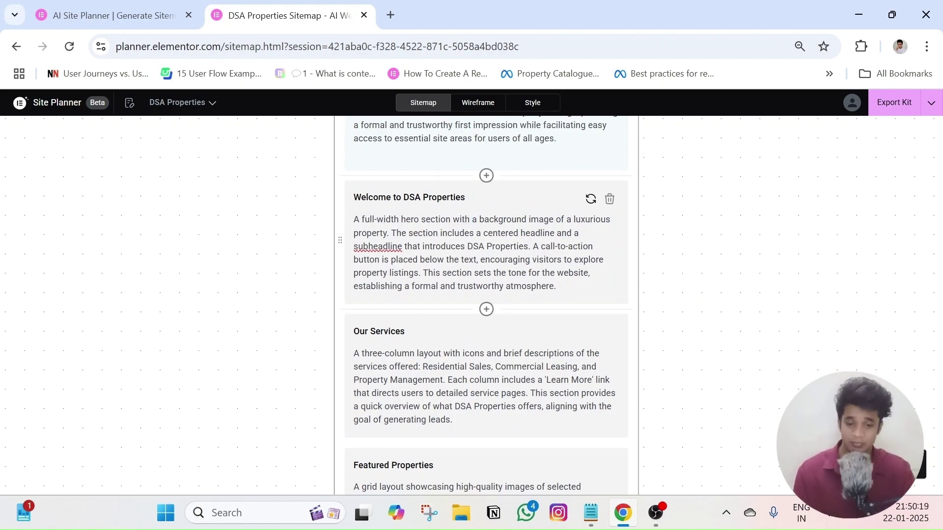
left_click(464, 246)
key("ctrl+a")
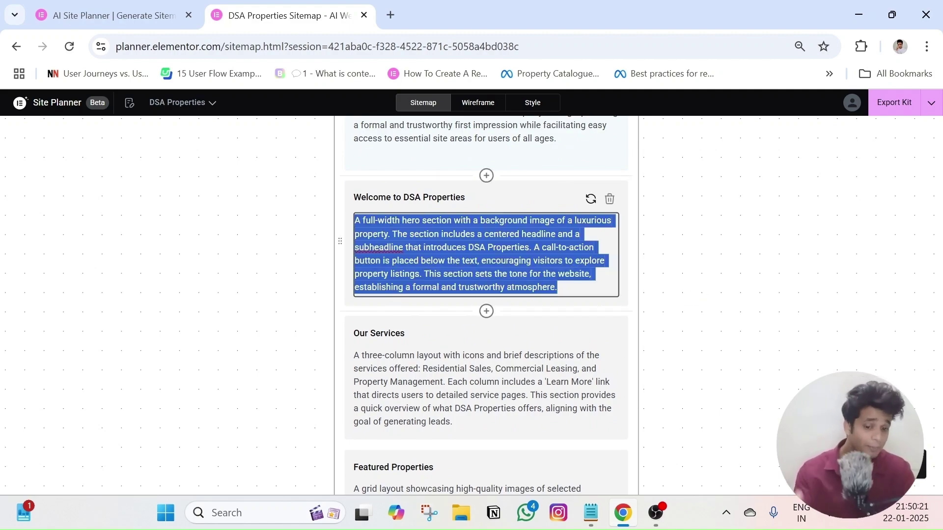
left_click(689, 288)
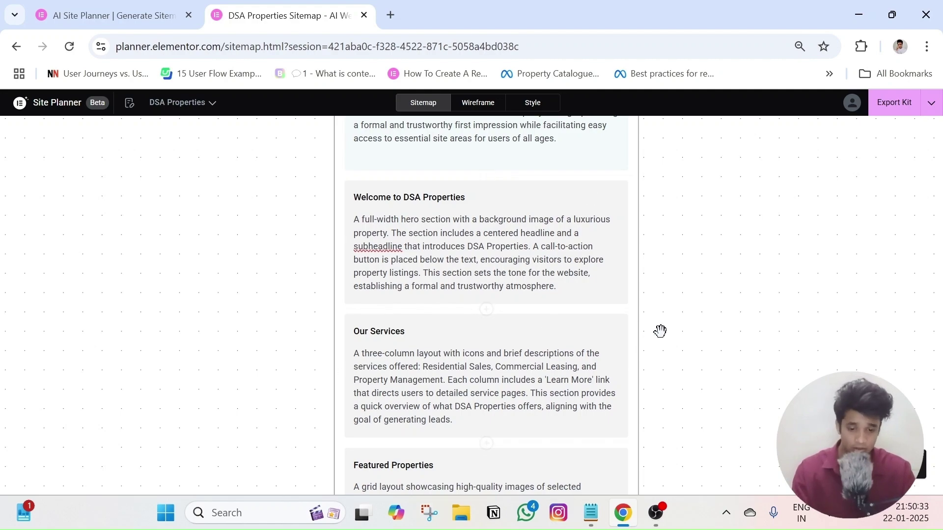
- Review the remaining Home page sections, from Our Services and Featured Properties through Stay Updated and the Footer
scroll(656, 295, "down", 2)
triple_click(389, 252)
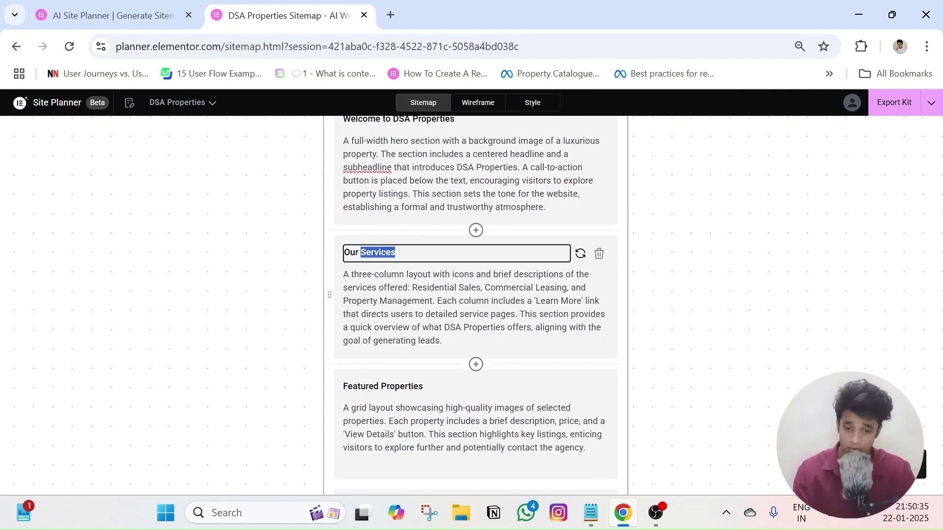
left_click(770, 282)
scroll(786, 240, "down", 4)
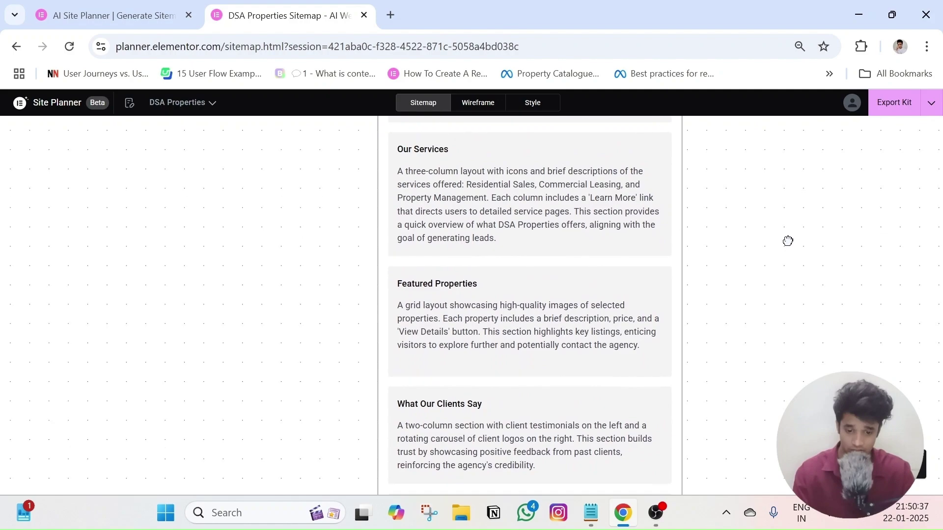
triple_click(409, 230)
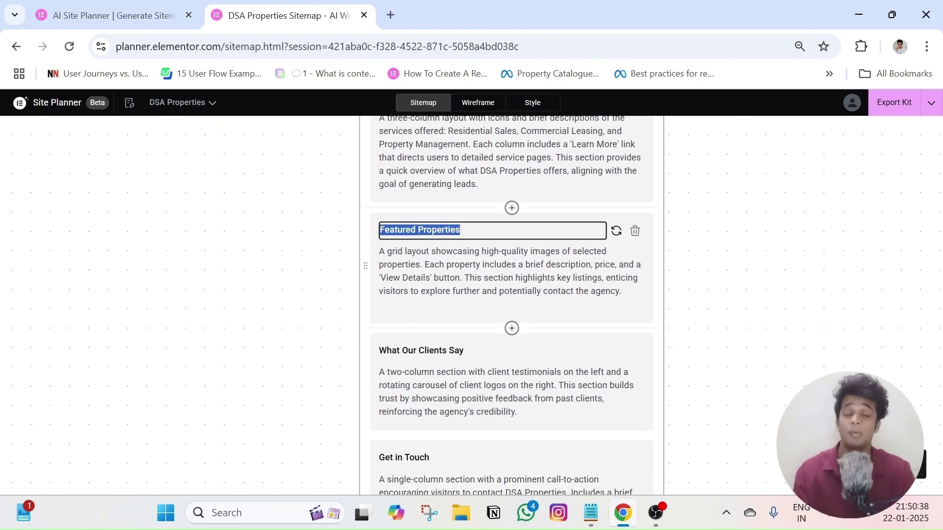
left_click(720, 291)
scroll(720, 248, "down", 5)
scroll(747, 345, "down", 20)
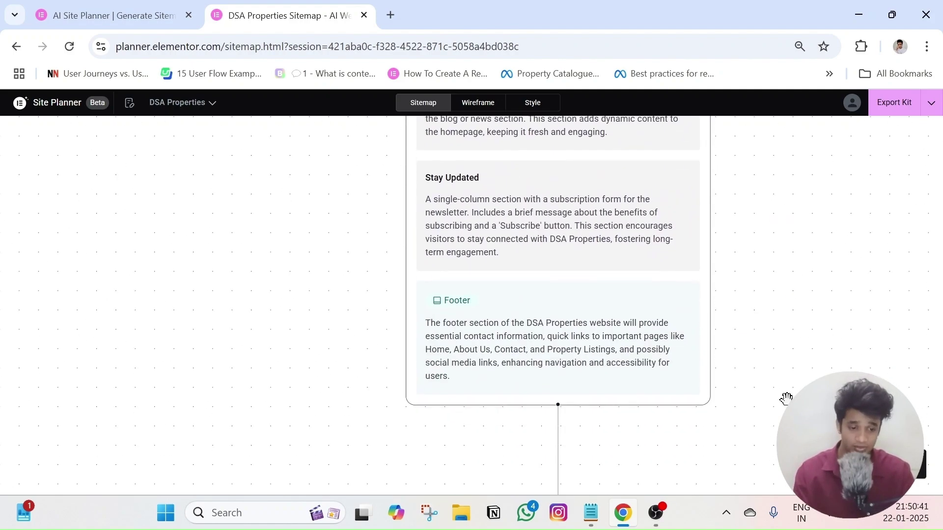
- Review the Contact page's planned sections, including Contact Us Hero, Contact Information and Contact Form
scroll(725, 280, "down", 10)
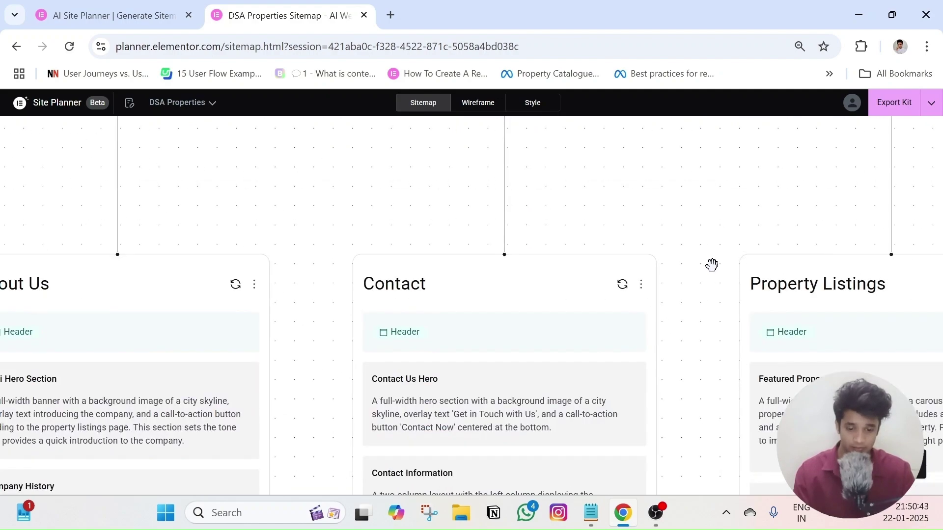
scroll(607, 305, "up", 2)
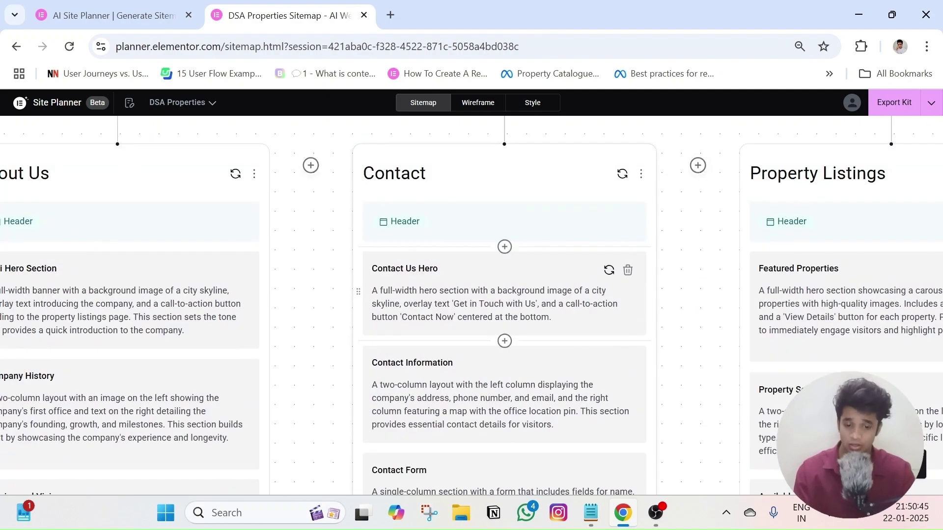
double_click(425, 269)
left_click(425, 363)
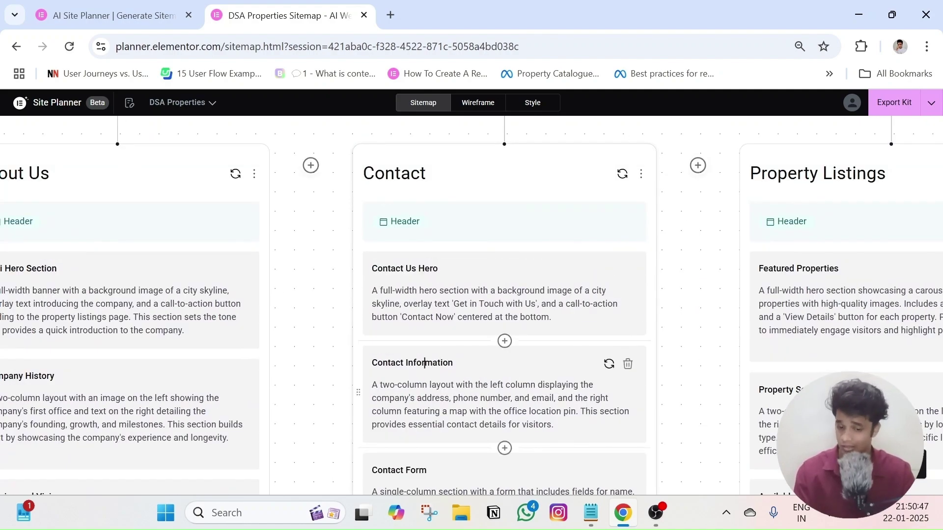
double_click(425, 363)
scroll(421, 388, "down", 2)
double_click(420, 397)
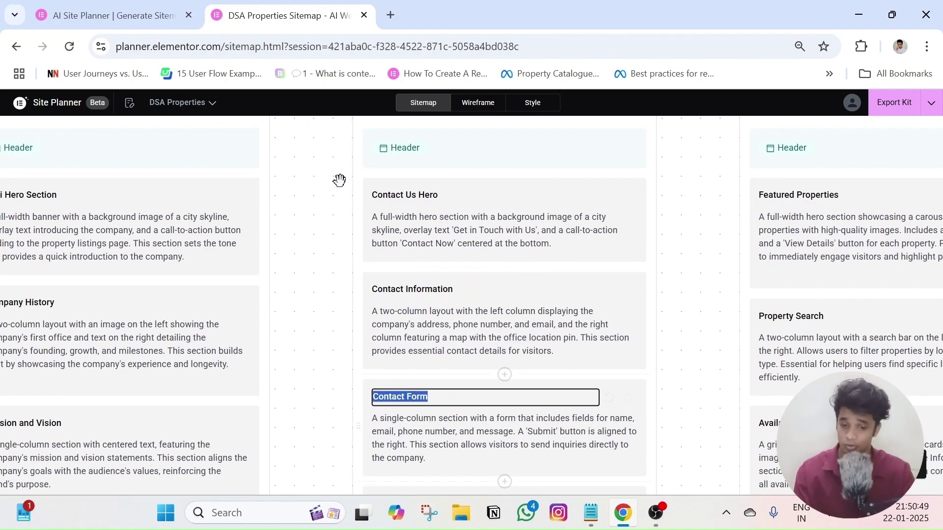
- Review the Property Listings page's Featured Properties, Property Search and Available Properties sections
left_click_drag(338, 180, 265, 185)
left_click_drag(598, 245, 417, 251)
double_click(565, 211)
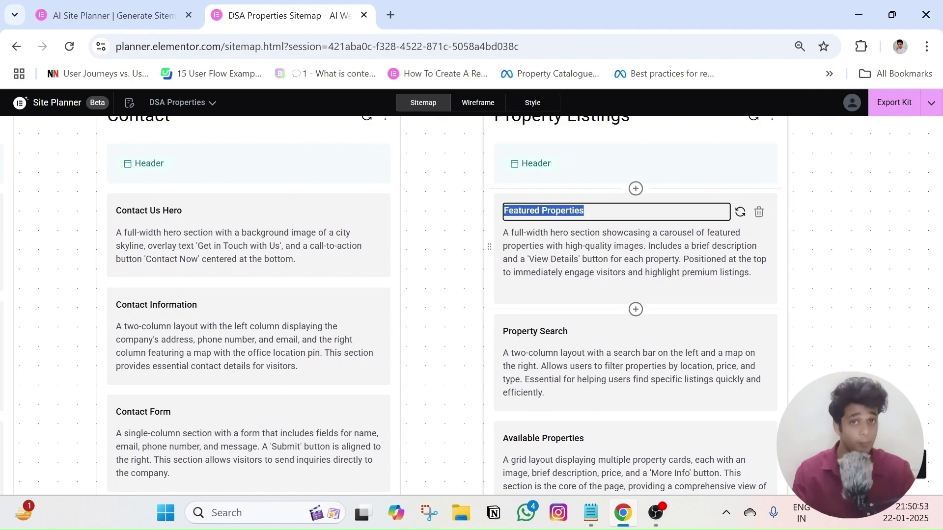
double_click(555, 331)
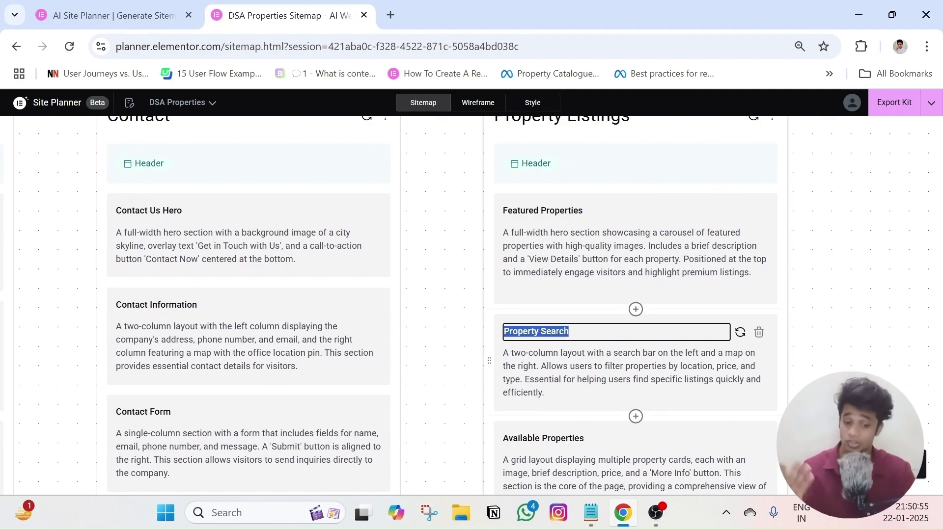
double_click(565, 438)
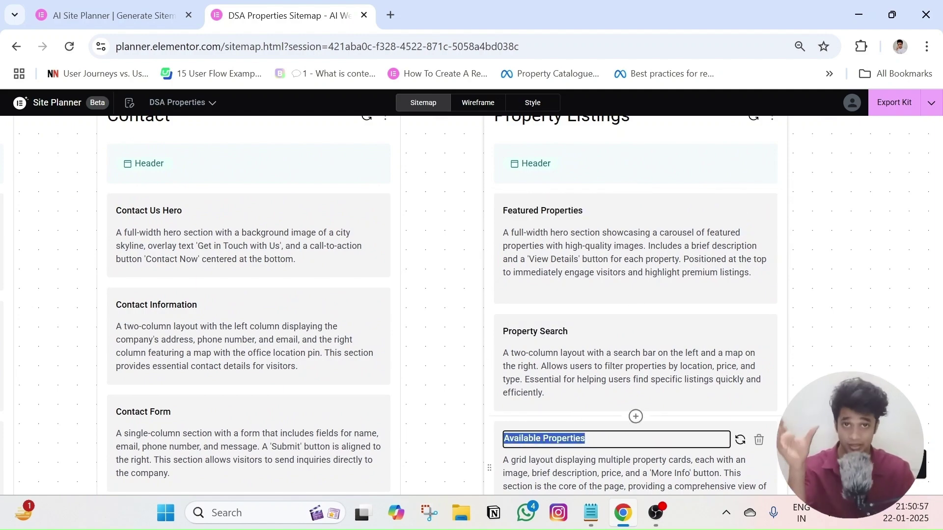
left_click(857, 296)
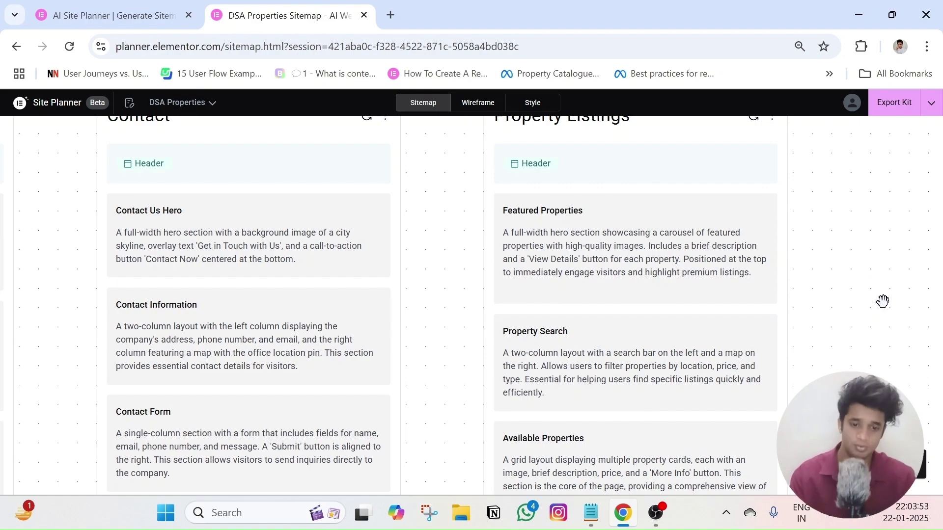
- On the Property Listings page, move Property Search above Featured Properties and delete the Why Choose Us section
left_click_drag(882, 301, 777, 320)
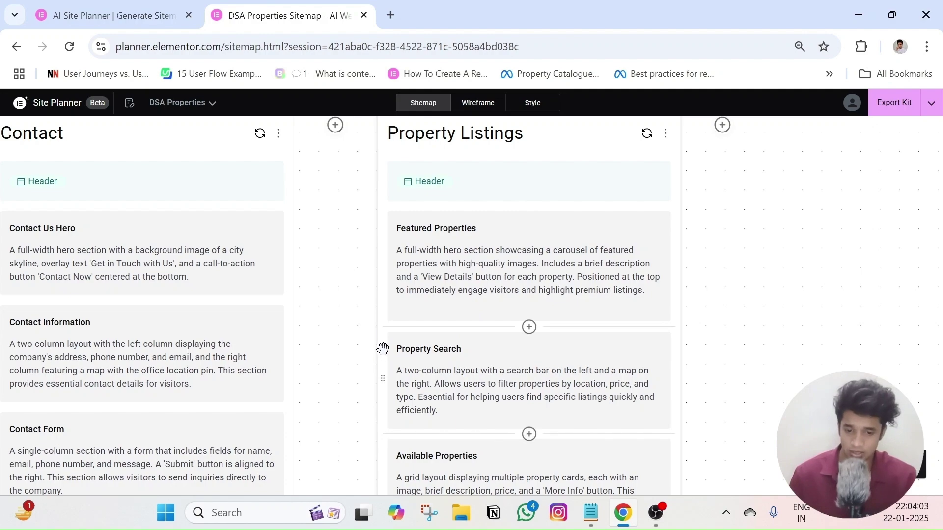
left_click_drag(383, 348, 398, 273)
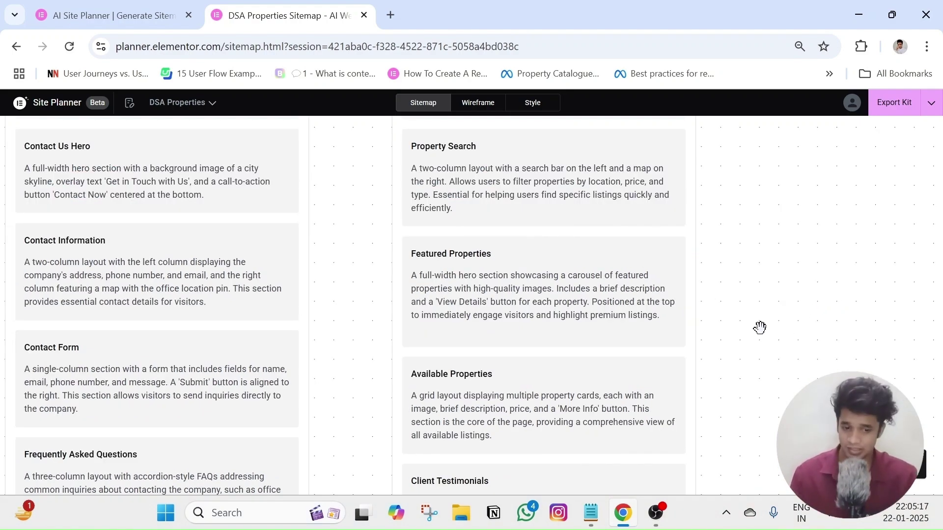
scroll(741, 243, "down", 5)
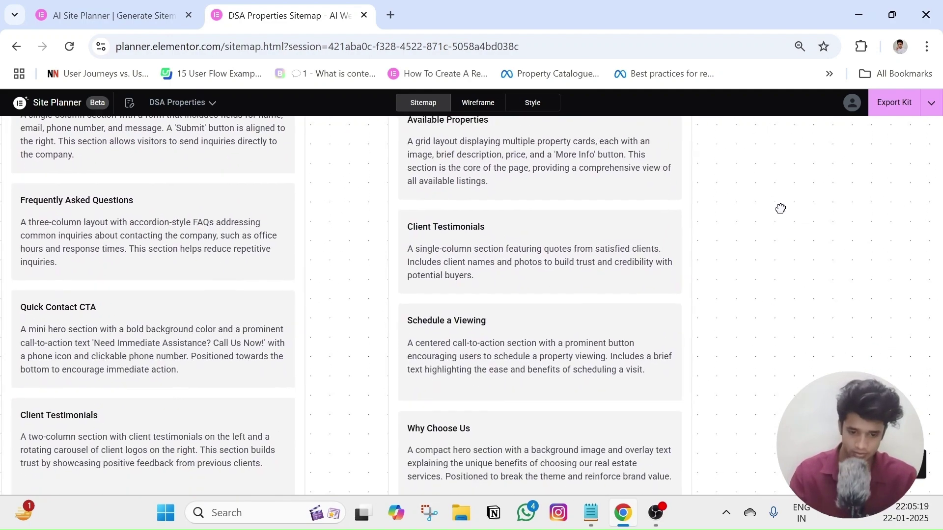
scroll(767, 204, "down", 1)
mouse_move(661, 401)
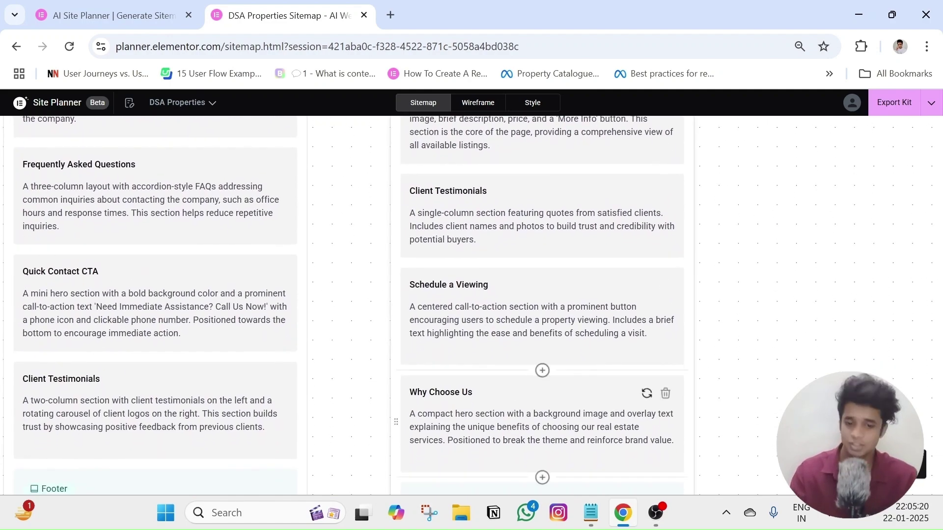
left_click(666, 394)
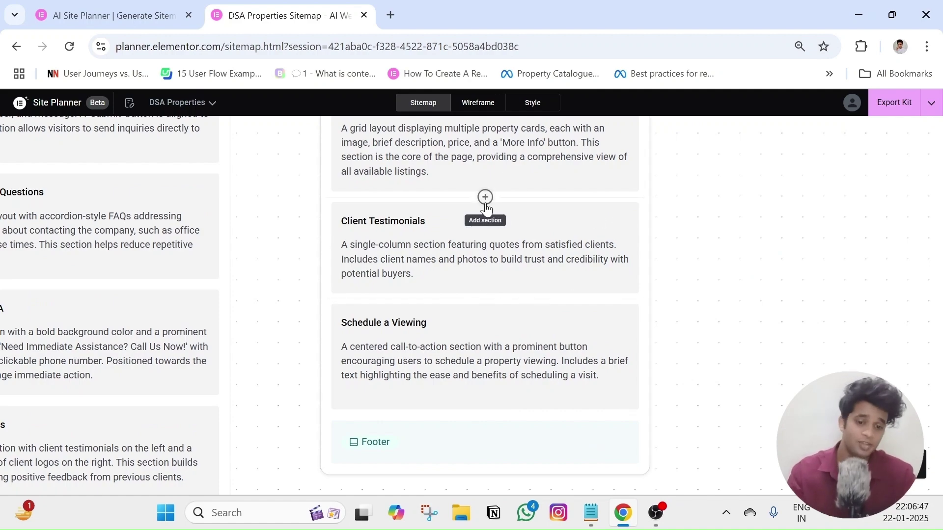
- Review the About Us page's upper sections, from the Mini Hero Section through Mission and Vision
left_click_drag(740, 246, 825, 331)
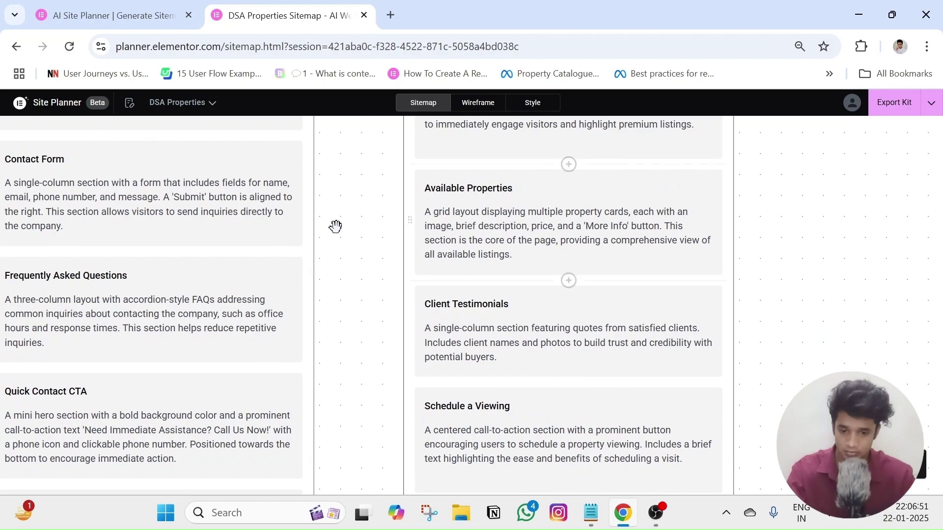
left_click_drag(334, 225, 651, 264)
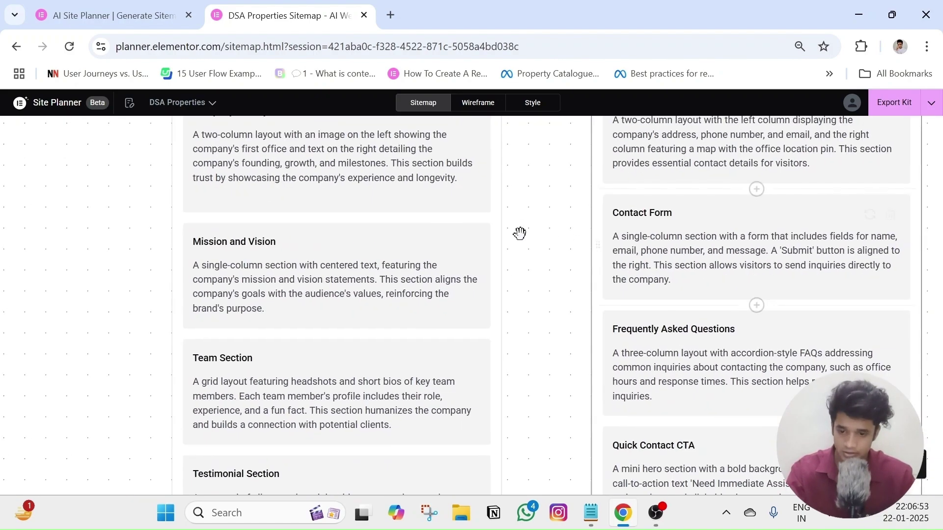
scroll(526, 286, "up", 2)
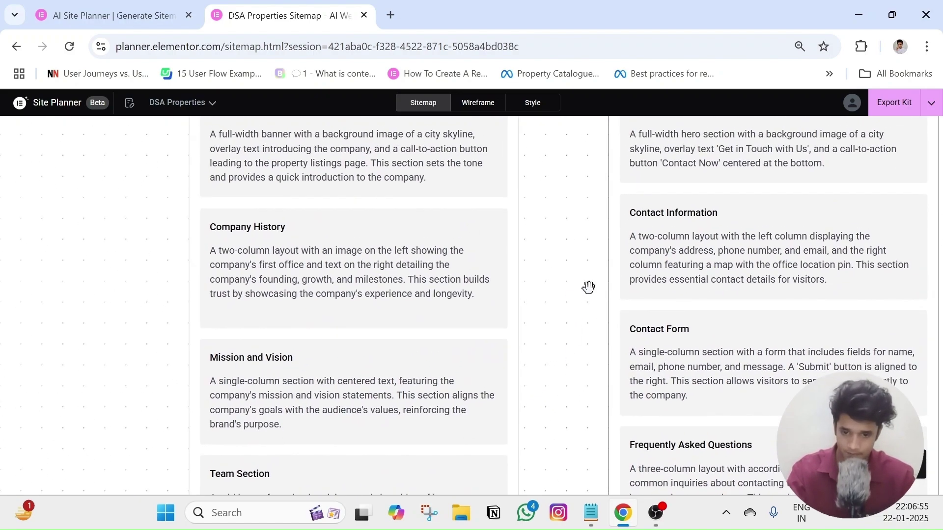
scroll(565, 323, "up", 1)
scroll(543, 315, "up", 3)
scroll(548, 316, "down", 3)
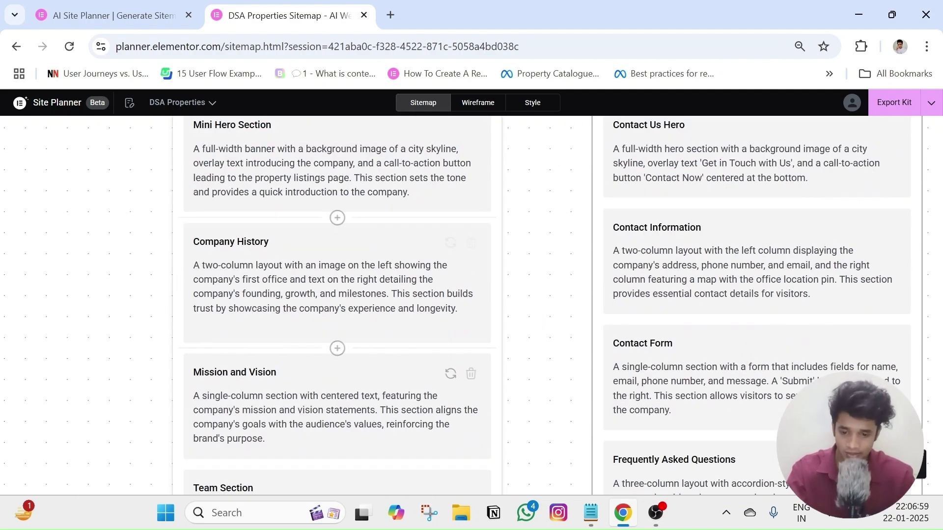
double_click(258, 372)
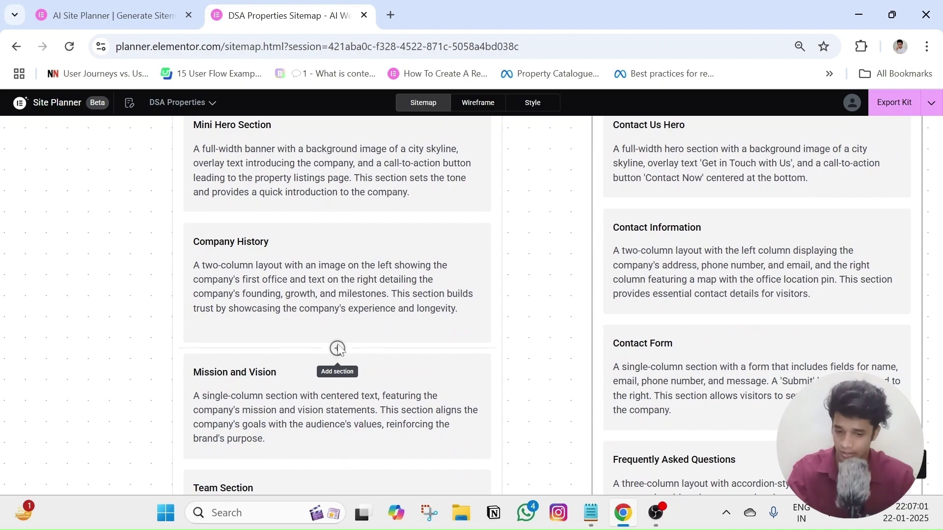
- Add a Team section between Company History and Mission and Vision on the About Us page
left_click(337, 349)
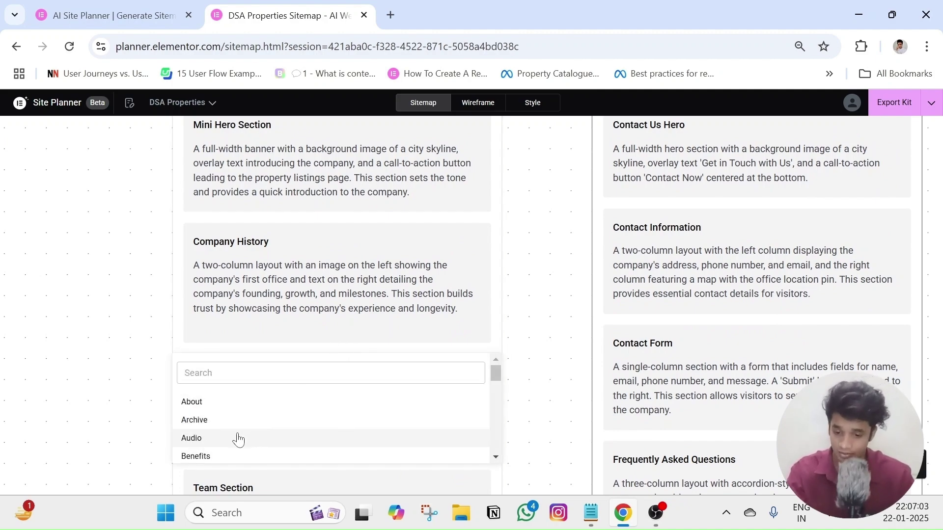
scroll(236, 437, "down", 1)
scroll(213, 408, "down", 3)
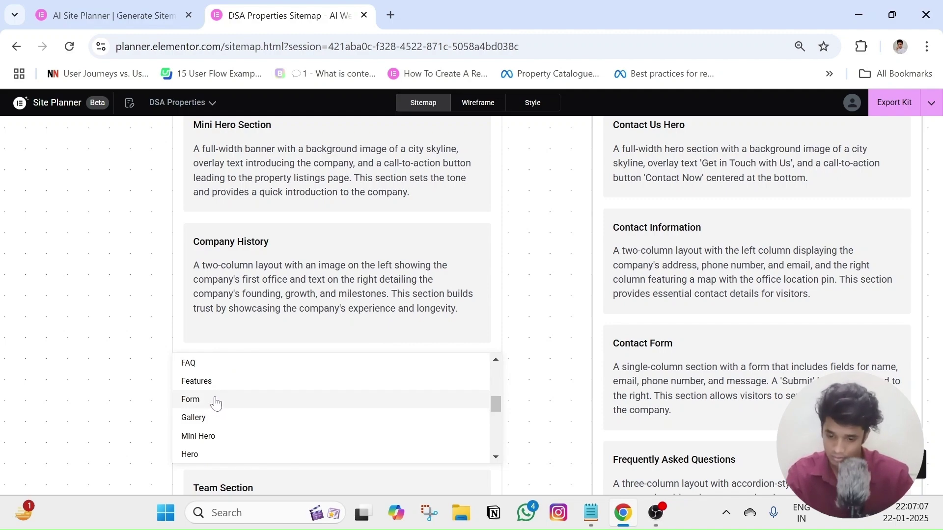
scroll(214, 410, "down", 1)
scroll(228, 431, "down", 1)
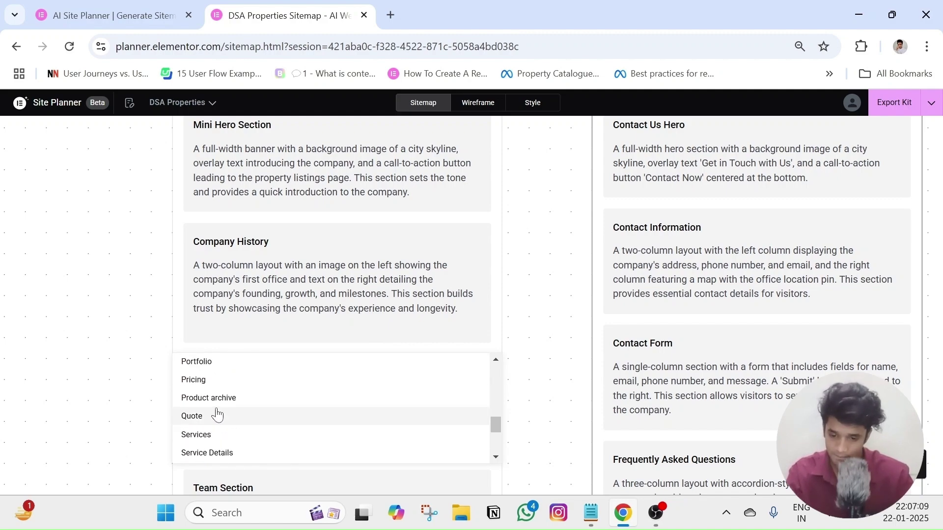
scroll(229, 440, "down", 1)
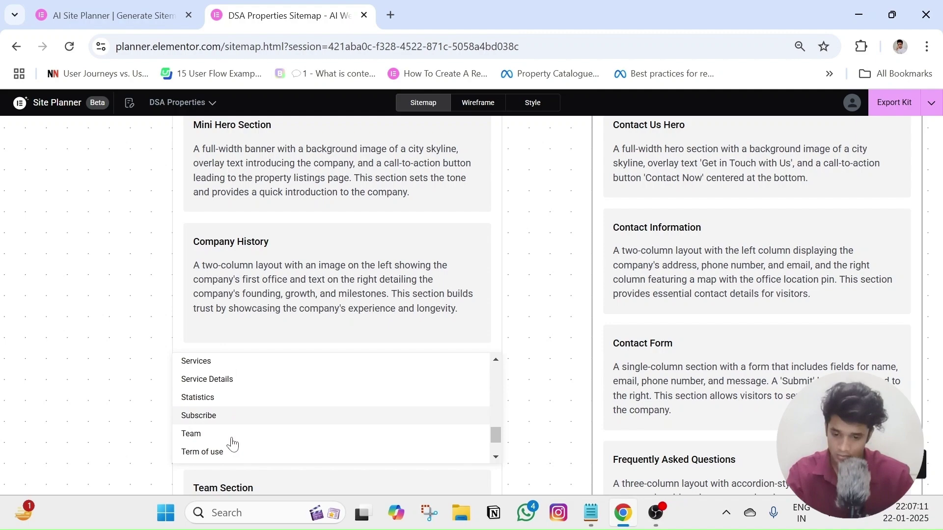
left_click(198, 435)
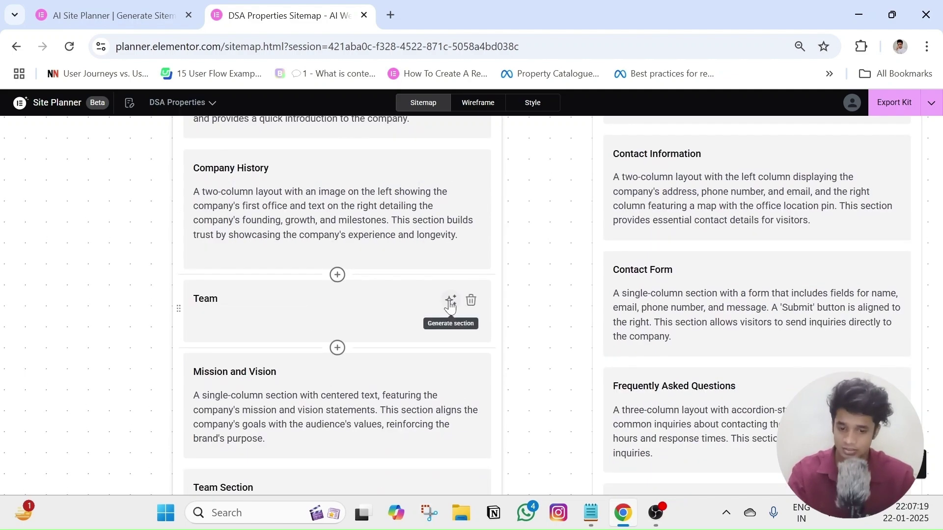
- Generate an AI description for the added Team section, read it and regenerate the section
left_click(450, 304)
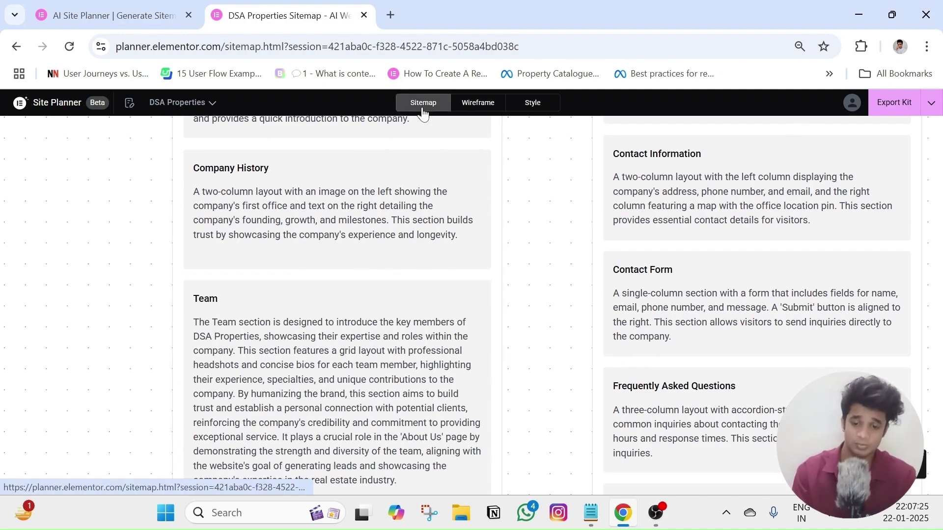
scroll(457, 275, "down", 2)
scroll(484, 314, "up", 1)
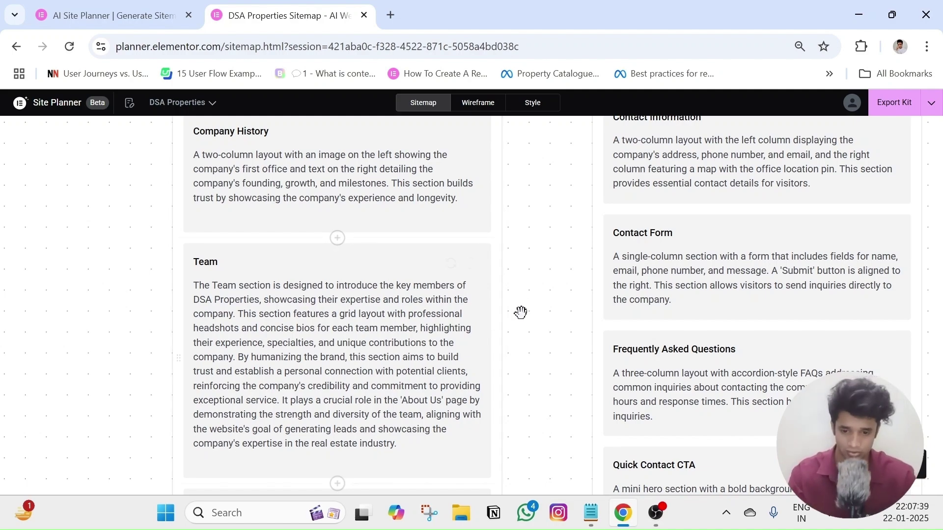
scroll(527, 317, "up", 2)
scroll(535, 304, "down", 2)
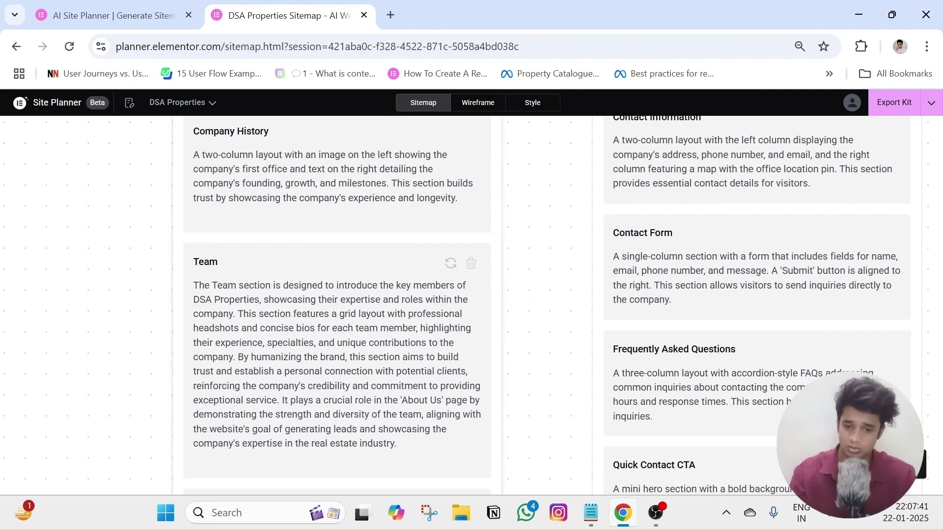
triple_click(367, 285)
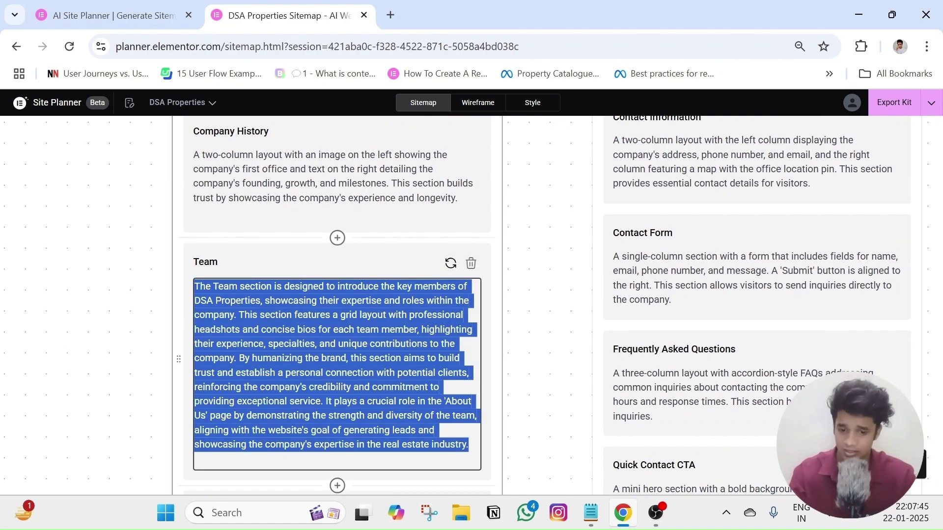
left_click(450, 266)
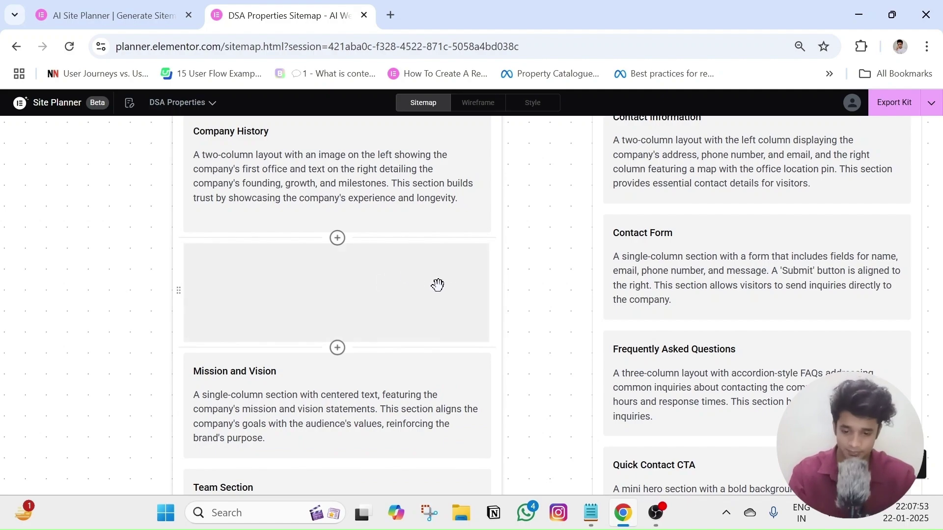
- Check the About Us page's original Team Section and delete the duplicate Team section above Mission and Vision
scroll(437, 285, "down", 5)
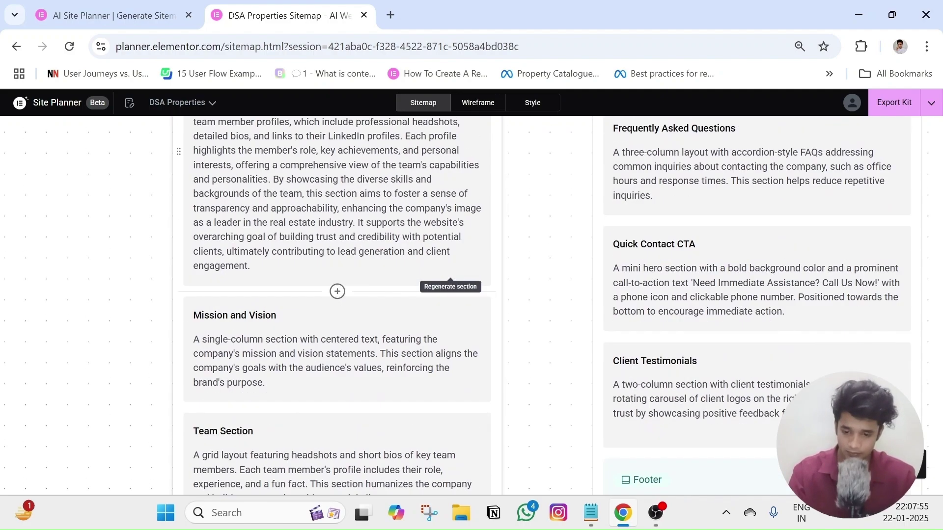
scroll(422, 344, "down", 1)
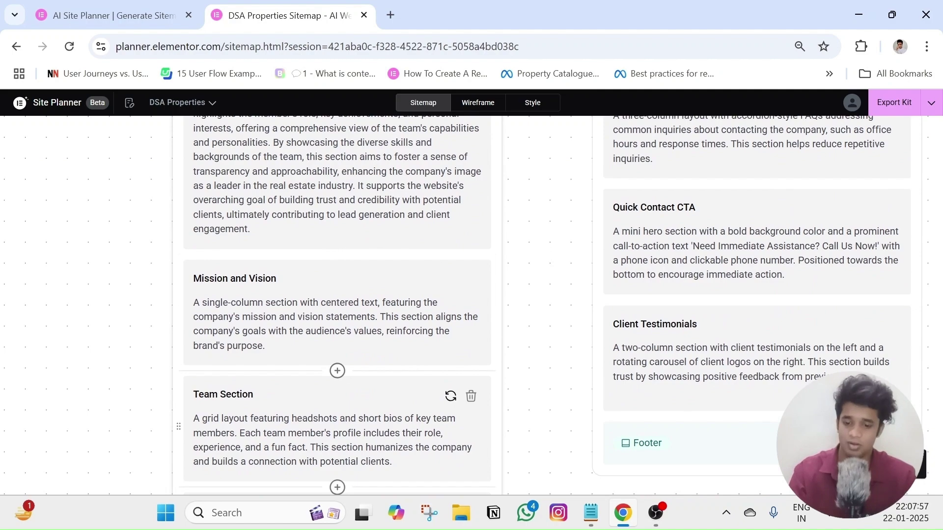
double_click(236, 394)
scroll(364, 333, "up", 5)
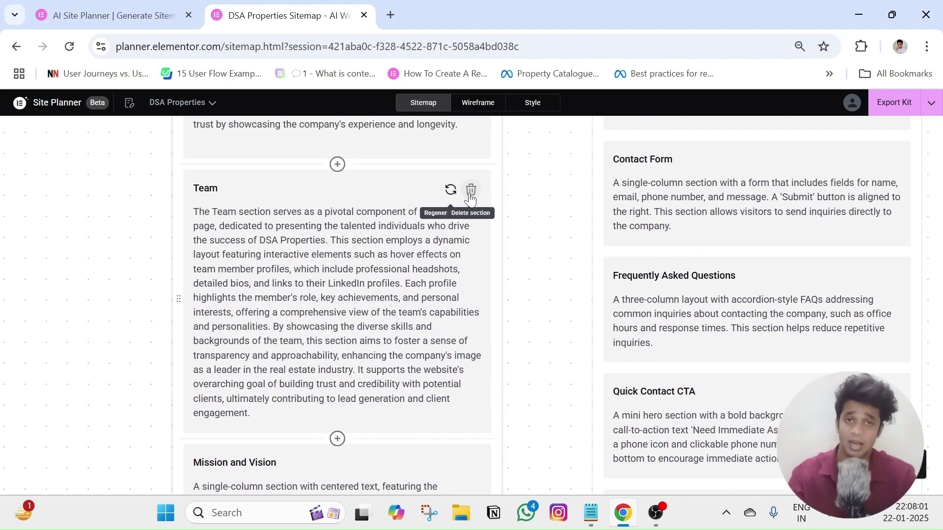
left_click(470, 194)
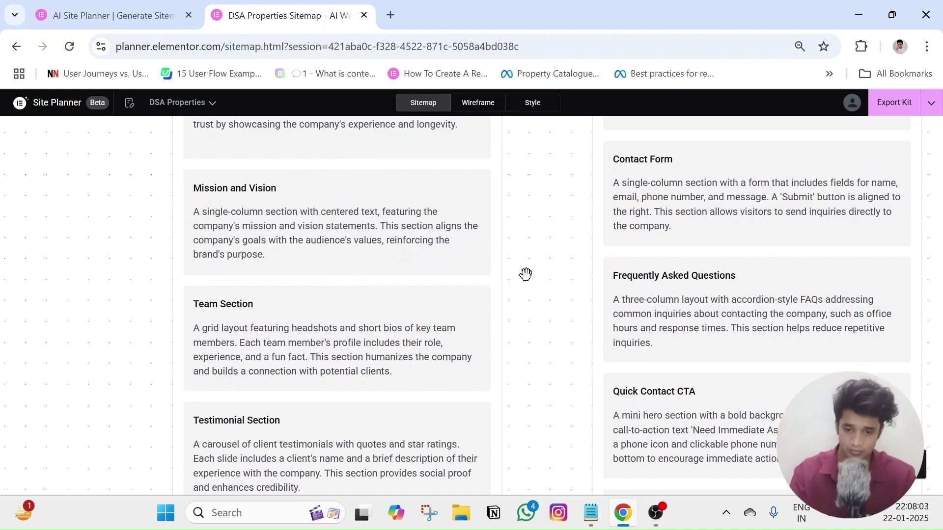
- Add a new page to the sitemap between the About Us and Contact pages
scroll(525, 274, "down", 3)
scroll(448, 291, "up", 2)
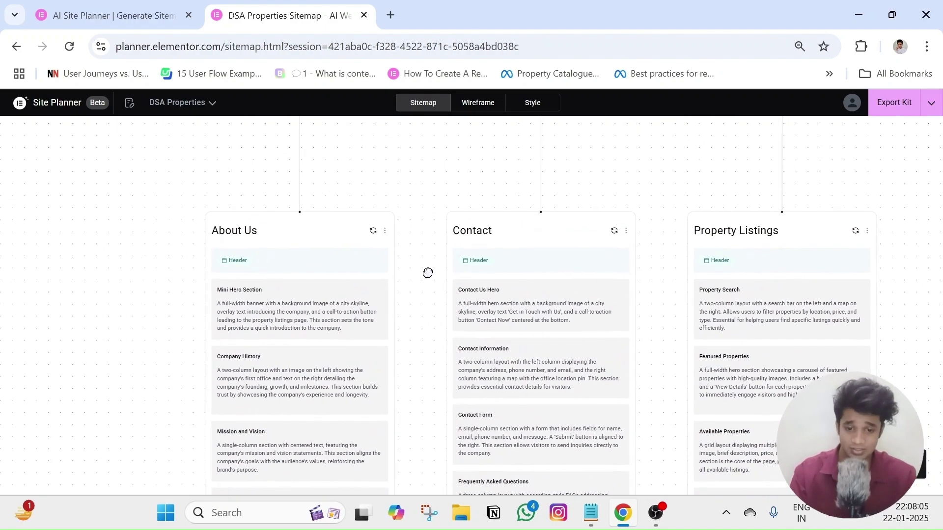
left_click_drag(428, 273, 405, 239)
mouse_move(393, 210)
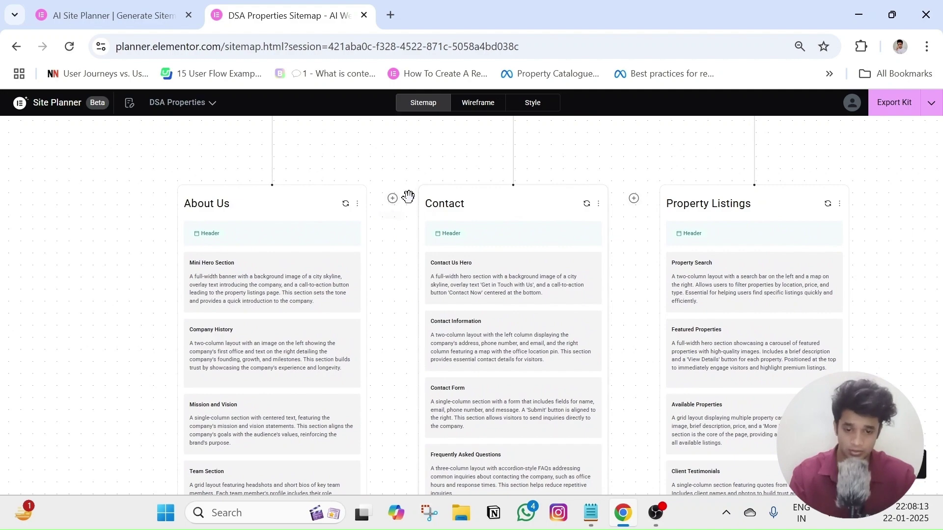
left_click(392, 198)
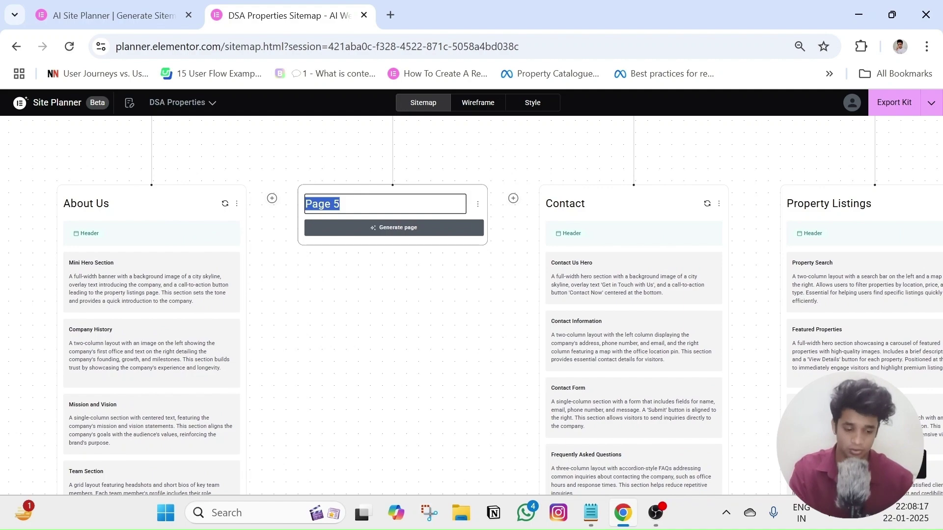
- Name the new page Blogs, generate its sections with AI and look through them
key("BackSpace")
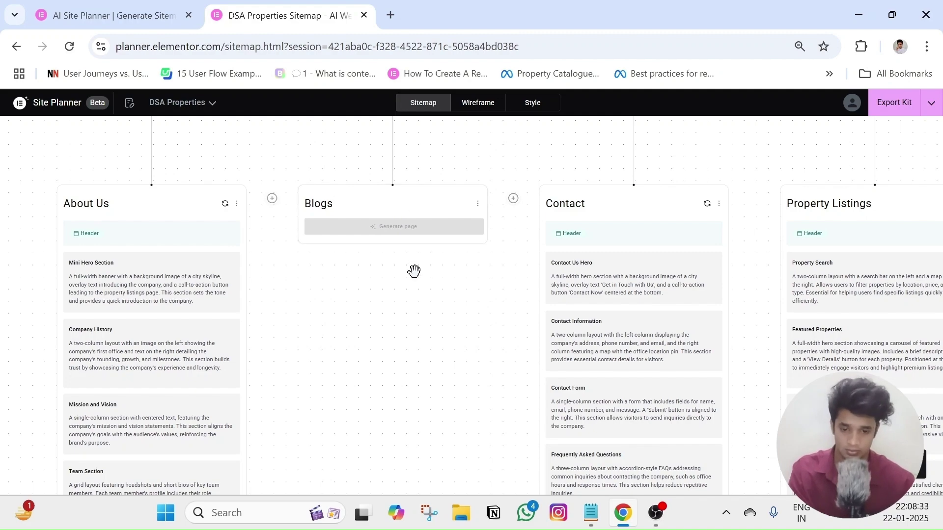
left_click(396, 228)
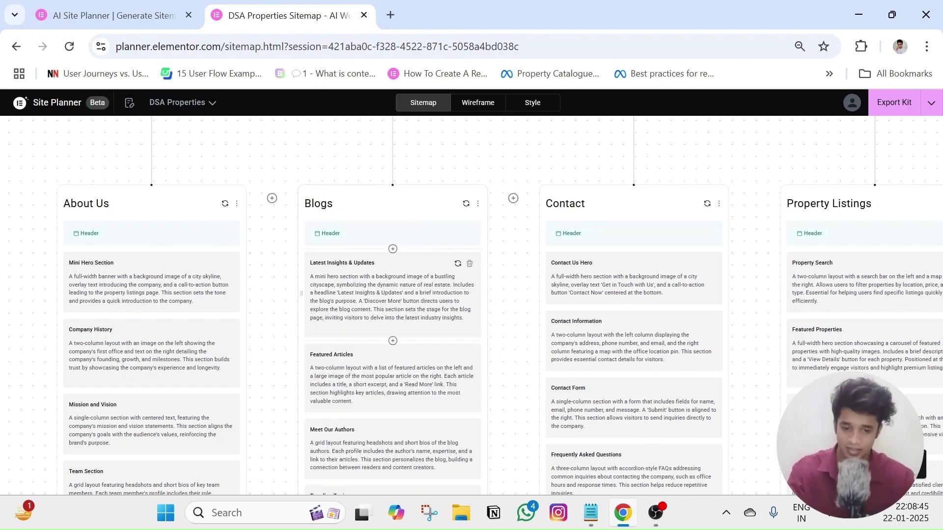
scroll(505, 328, "down", 4)
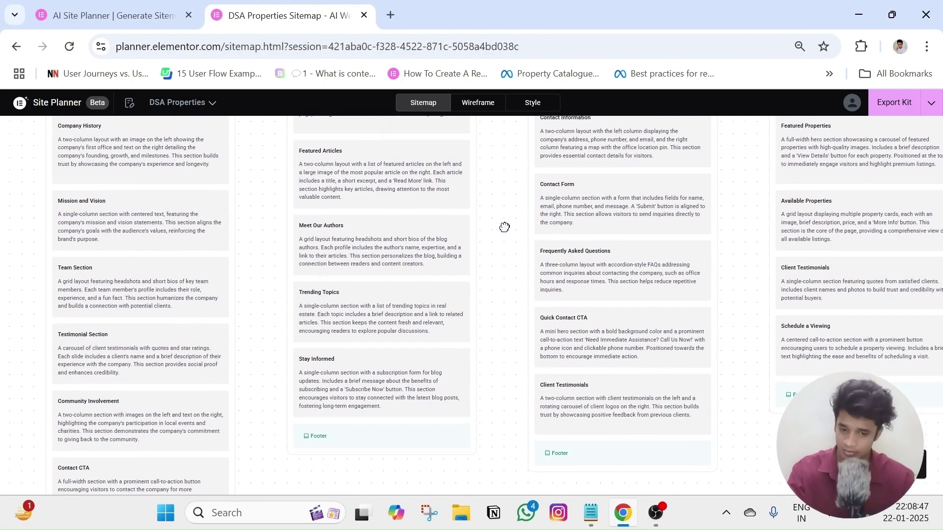
left_click_drag(505, 227, 474, 449)
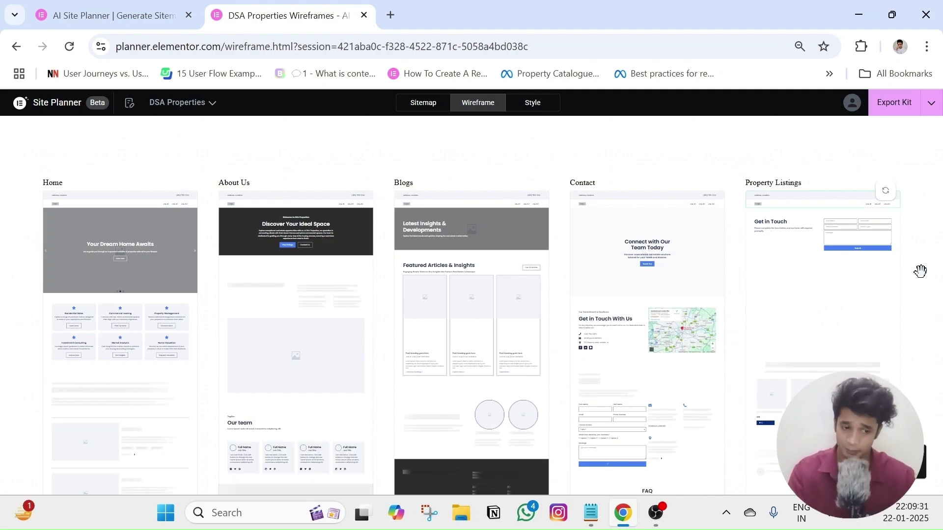
- Look over the generated page wireframes and compare the Home page's hero wireframe with its section description in the sitemap
scroll(911, 228, "down", 1)
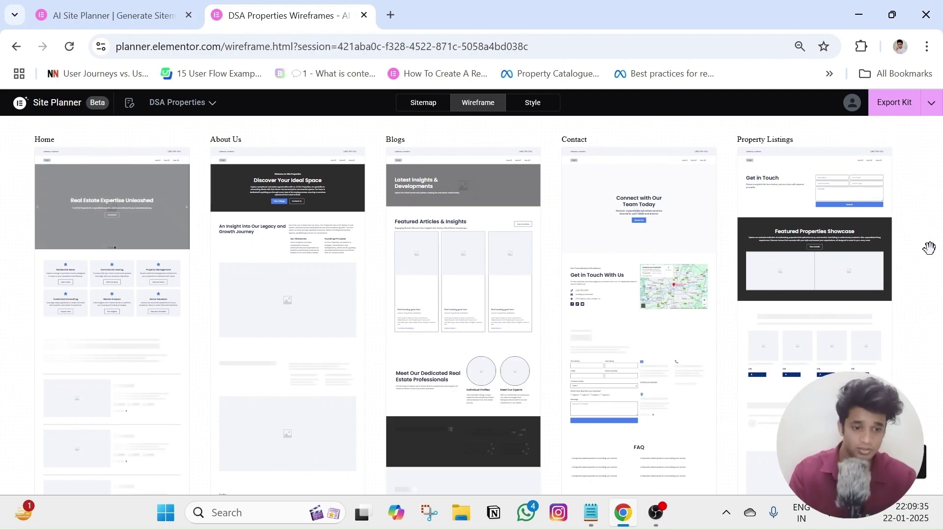
scroll(687, 197, "up", 1)
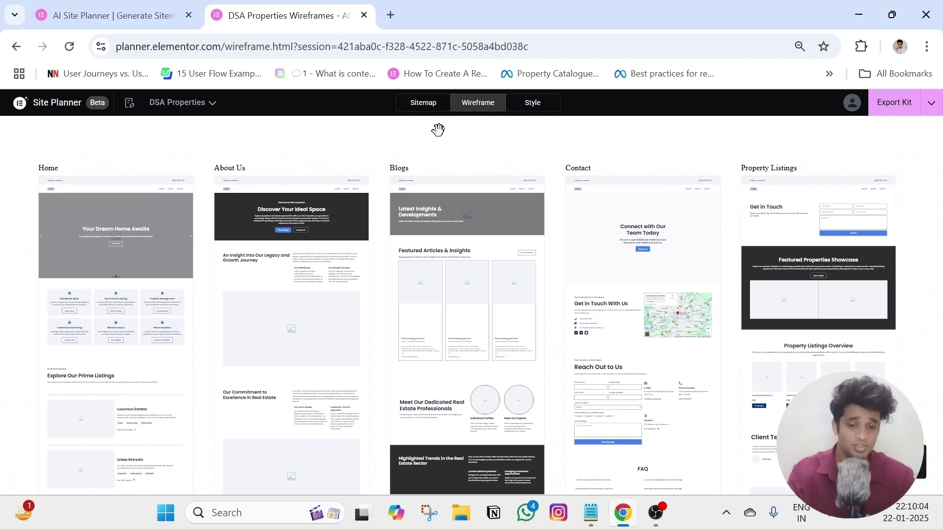
left_click(424, 104)
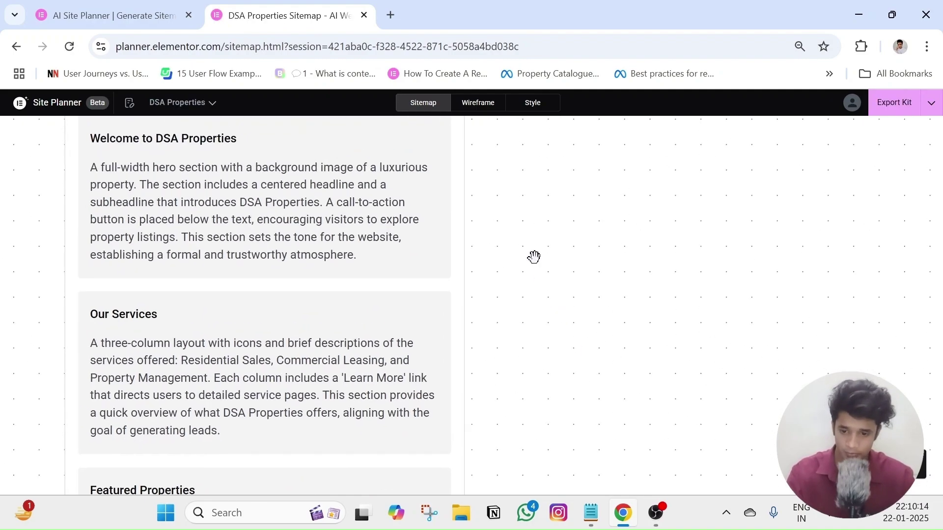
left_click_drag(535, 256, 636, 253)
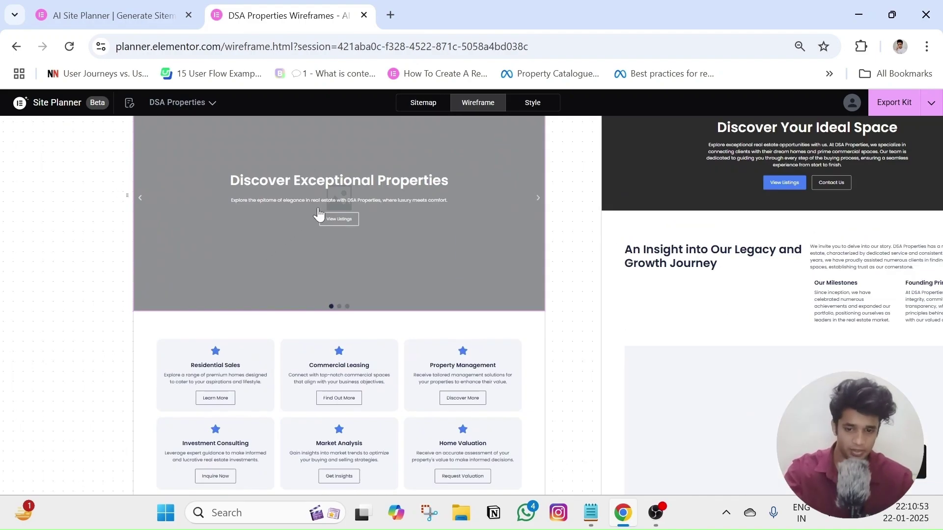
scroll(326, 227, "up", 5)
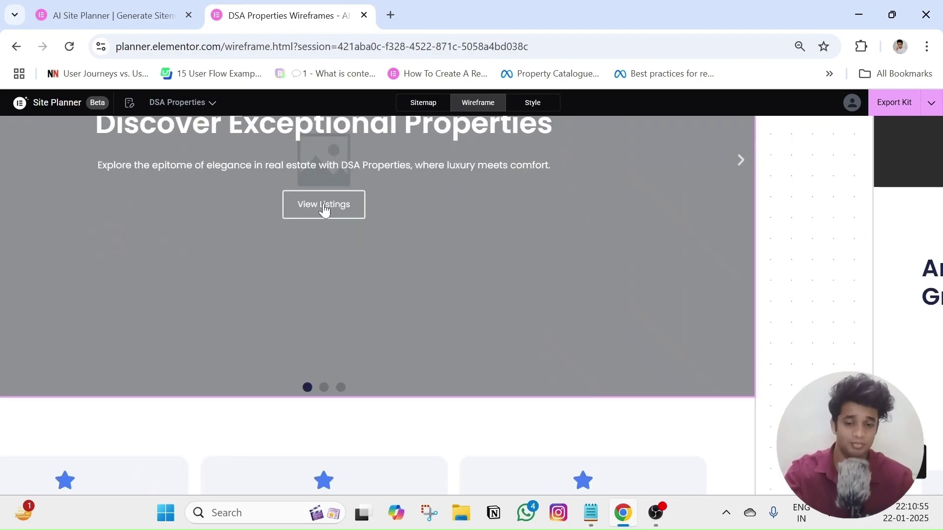
scroll(353, 185, "up", 1)
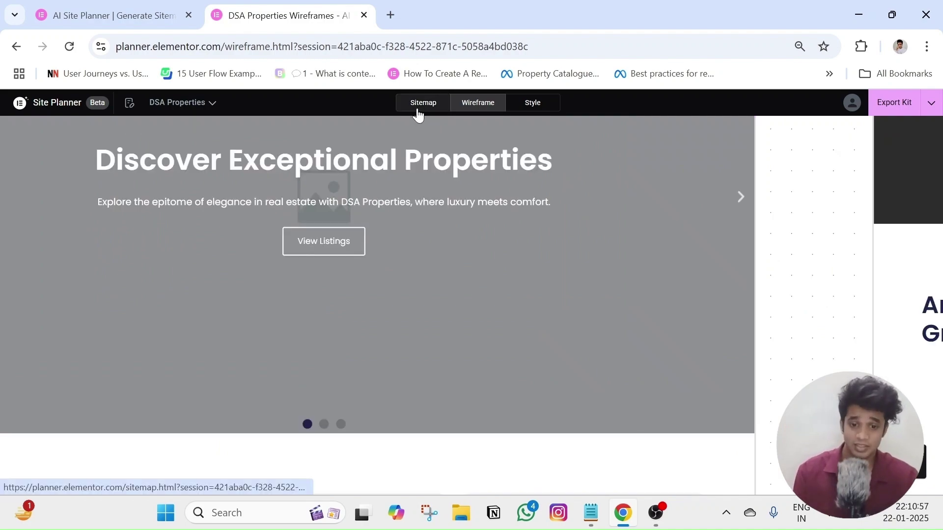
- Open the site plan preview and go through the brief summary and the high-level sitemap
left_click(930, 103)
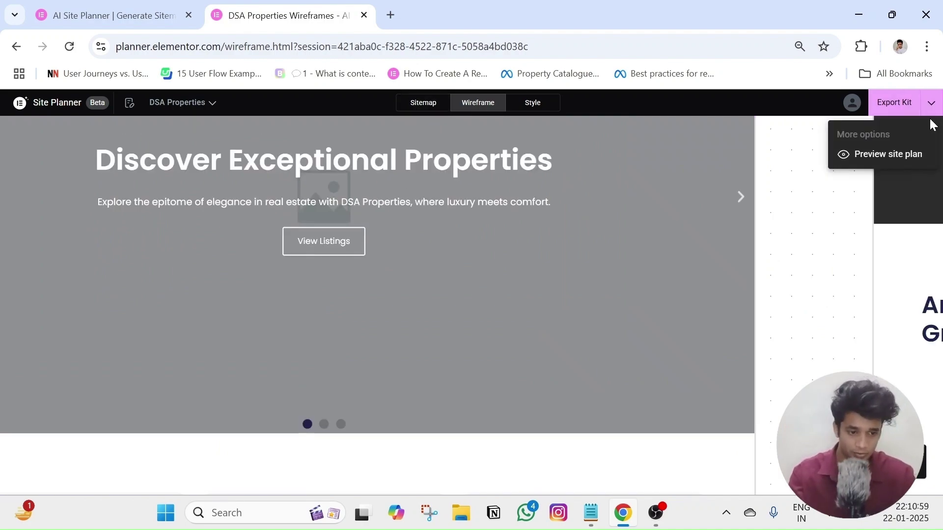
left_click(849, 157)
scroll(560, 256, "down", 15)
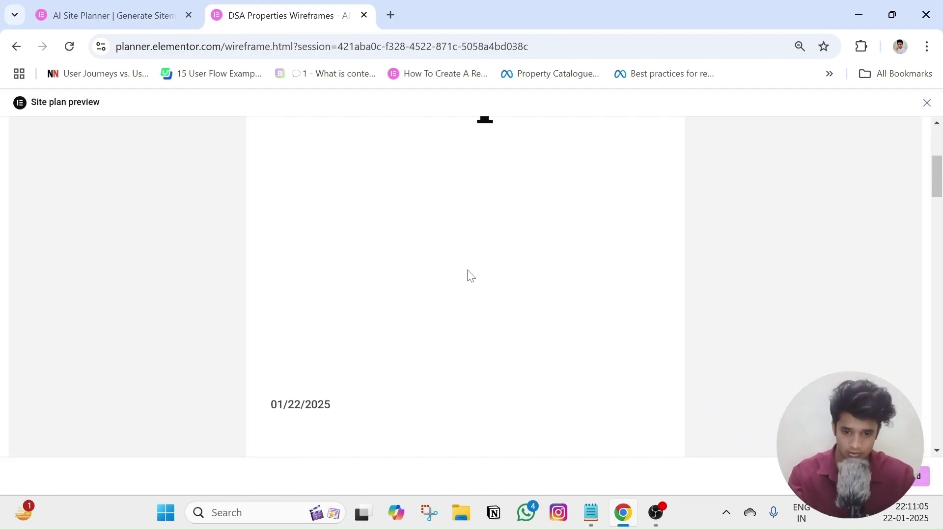
scroll(454, 282, "up", 9)
scroll(341, 291, "down", 15)
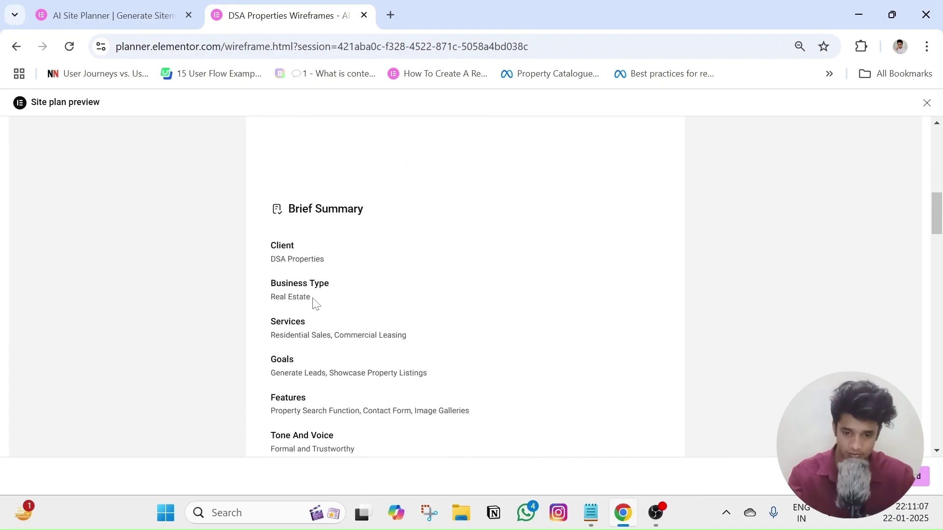
scroll(344, 271, "up", 6)
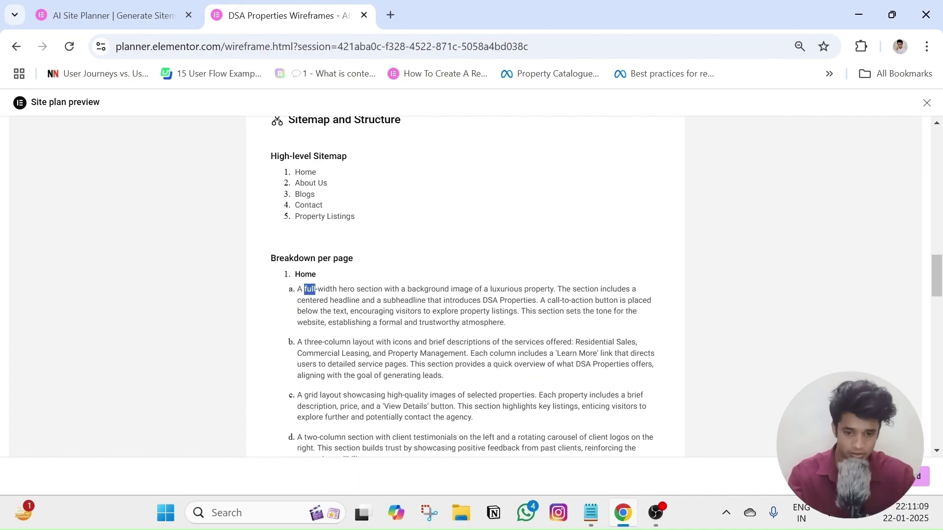
- Read the Home page's hero section description in the per-page breakdown and close the site plan preview
triple_click(310, 289)
left_click(309, 289)
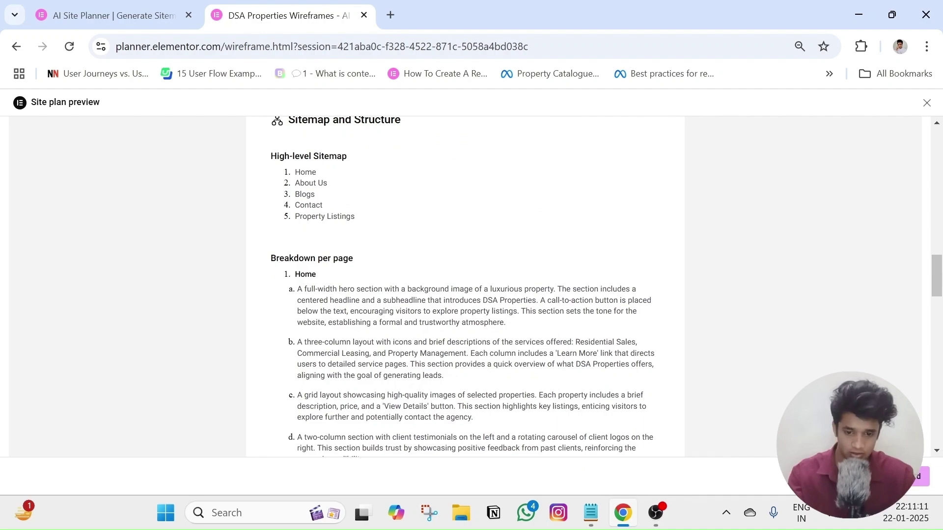
left_click_drag(312, 300, 464, 300)
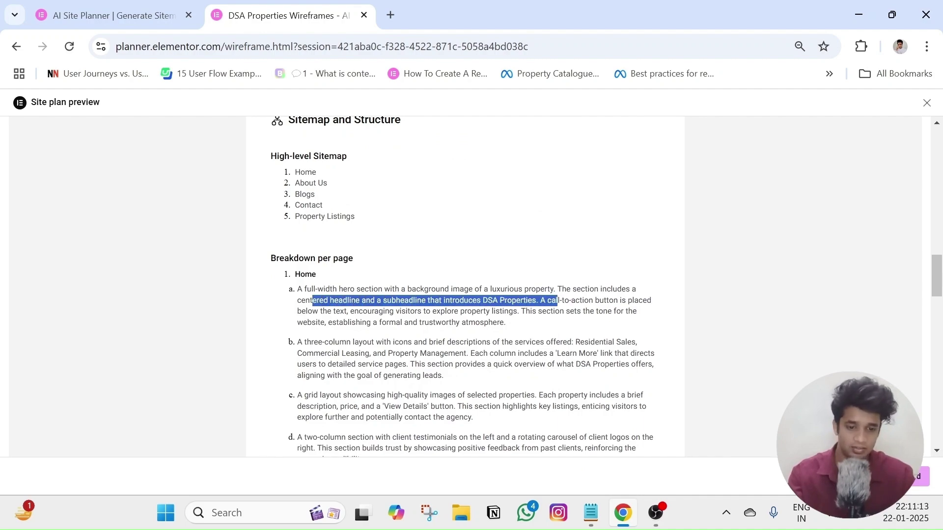
left_click_drag(558, 300, 608, 311)
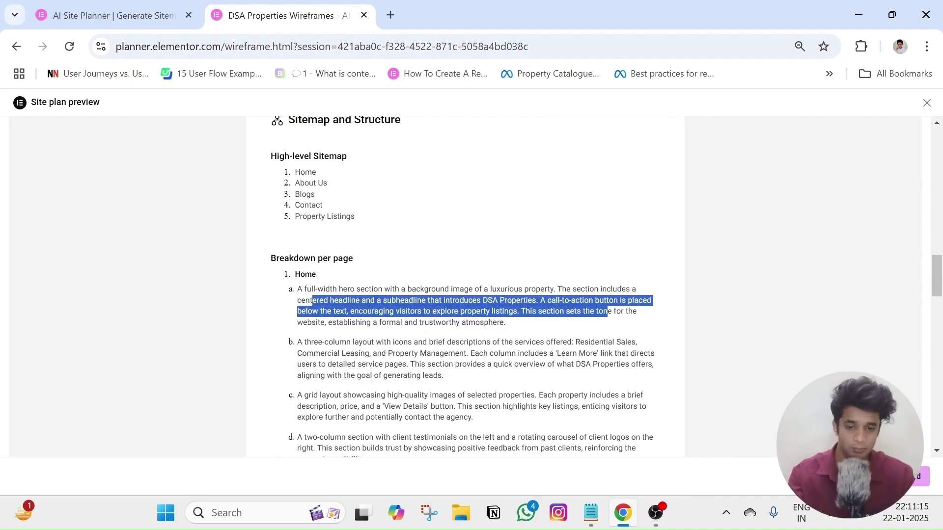
left_click(341, 184)
left_click(926, 105)
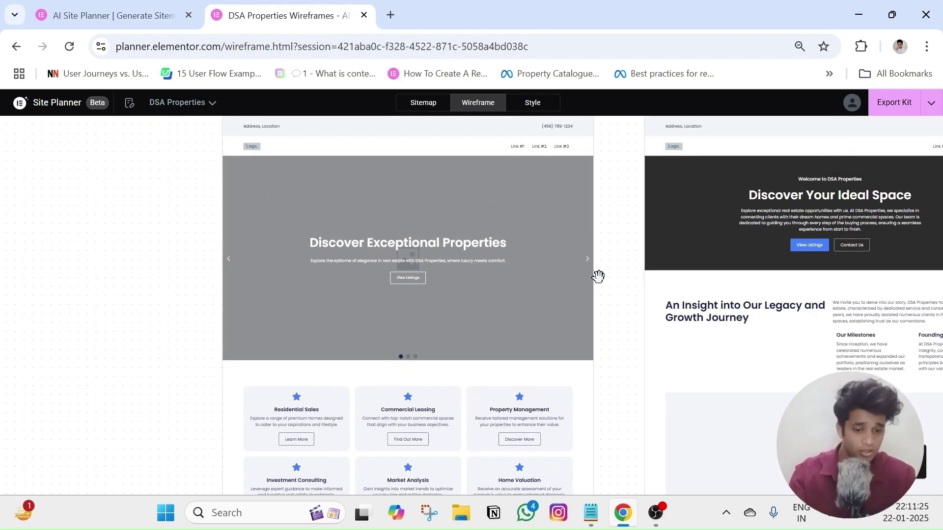
- Examine the Home page wireframe's services, Featured Properties and Client Feedback sections
scroll(598, 276, "down", 6)
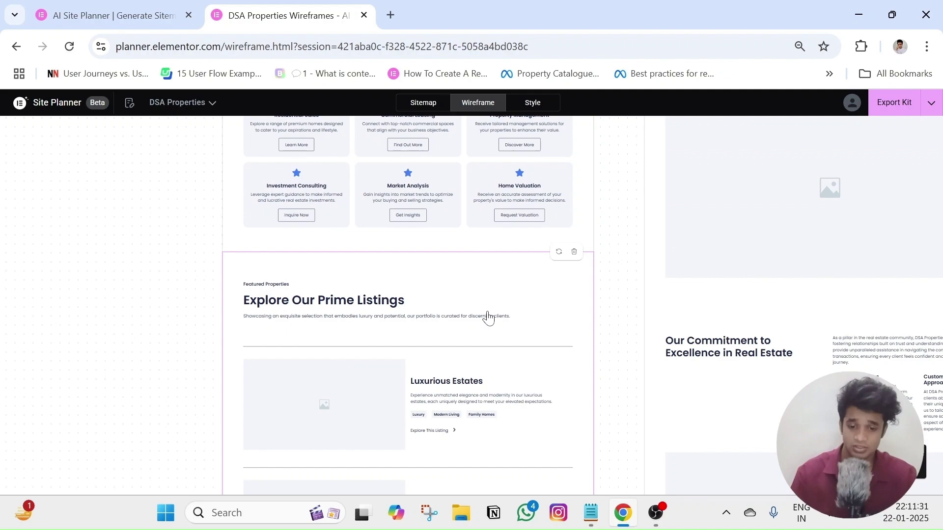
scroll(487, 316, "down", 2)
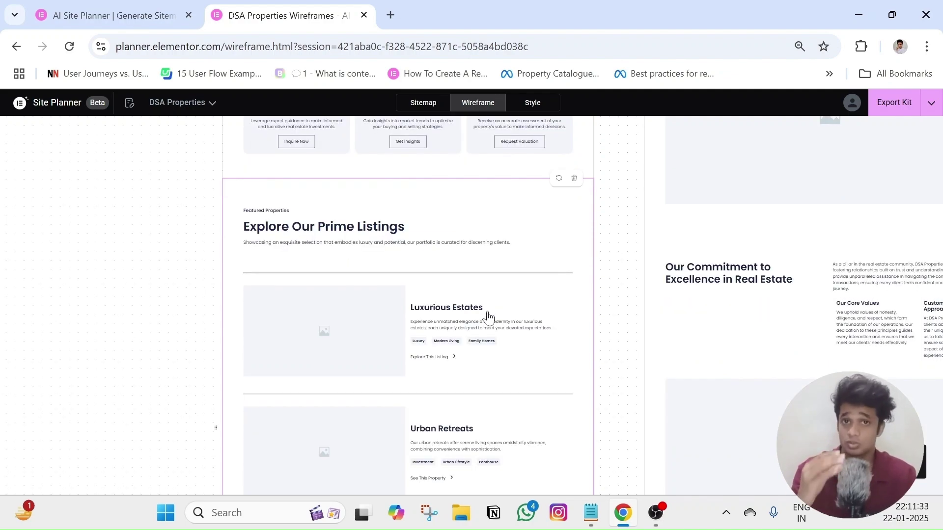
scroll(567, 337, "down", 10)
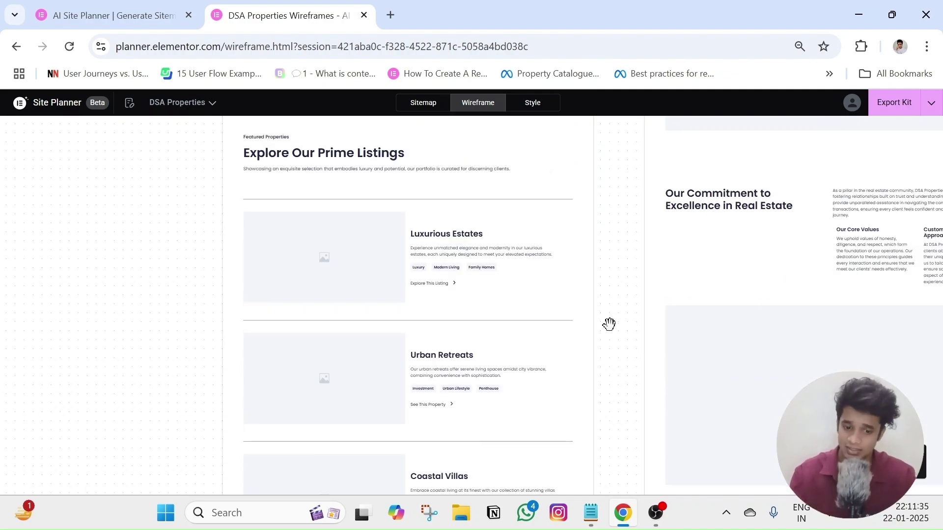
scroll(619, 350, "up", 3)
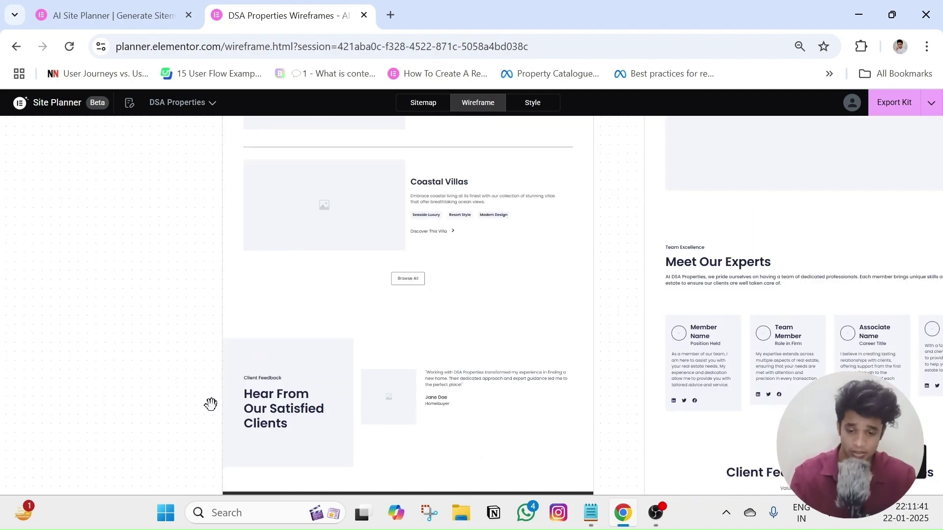
left_click_drag(216, 402, 210, 352)
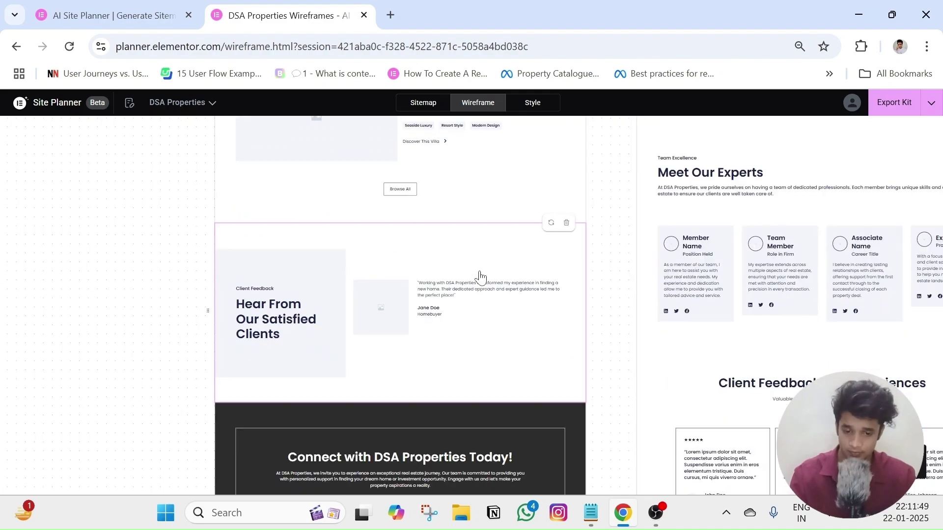
mouse_move(527, 318)
left_mouse_down()
mouse_move(528, 148)
mouse_move(536, 331)
left_mouse_up()
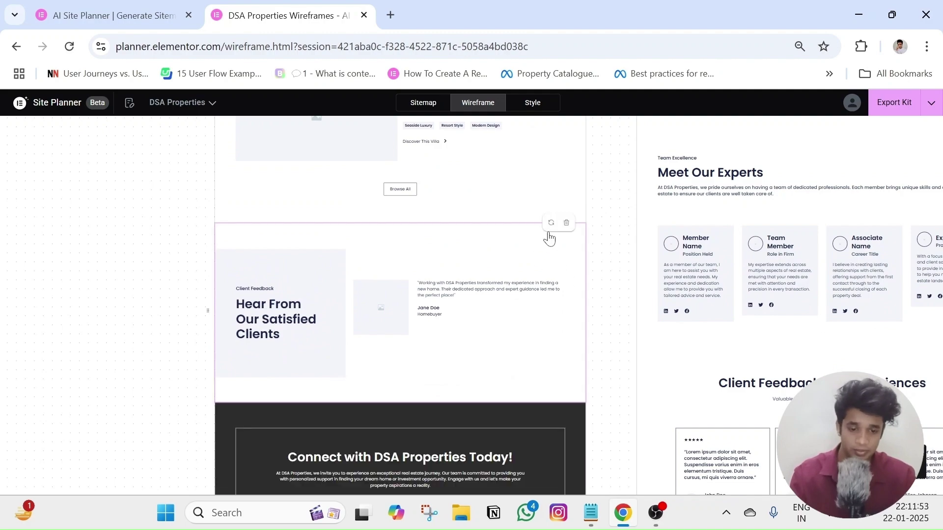
scroll(555, 297, "up", 3)
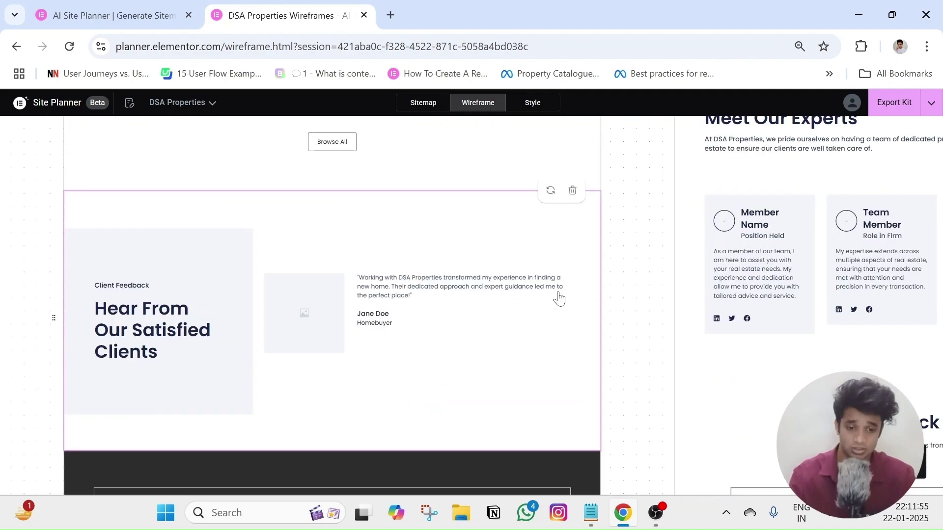
scroll(480, 246, "up", 15)
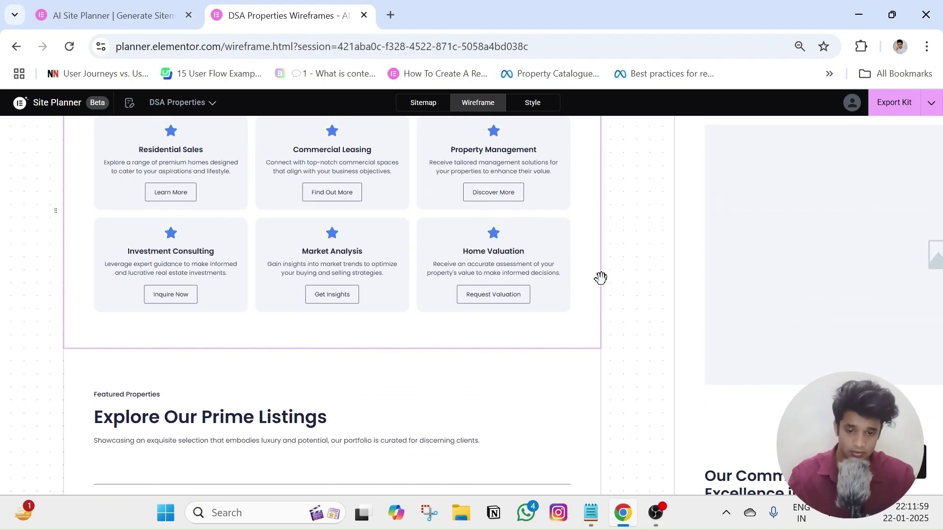
- Regenerate the Meet Our Experts team section in the About Us page's wireframe
left_click_drag(616, 288, 282, 99)
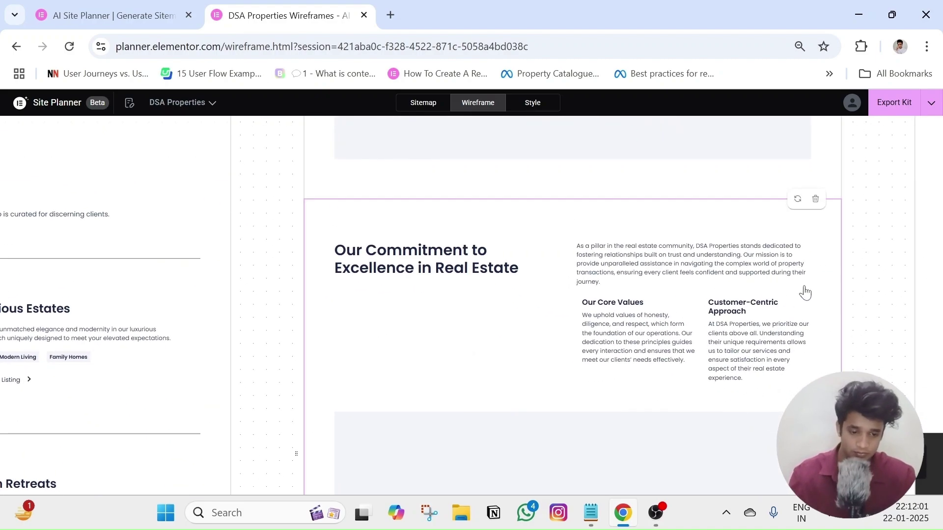
left_click_drag(848, 267, 778, 101)
left_click_drag(780, 322, 767, 107)
left_click_drag(755, 222, 765, 101)
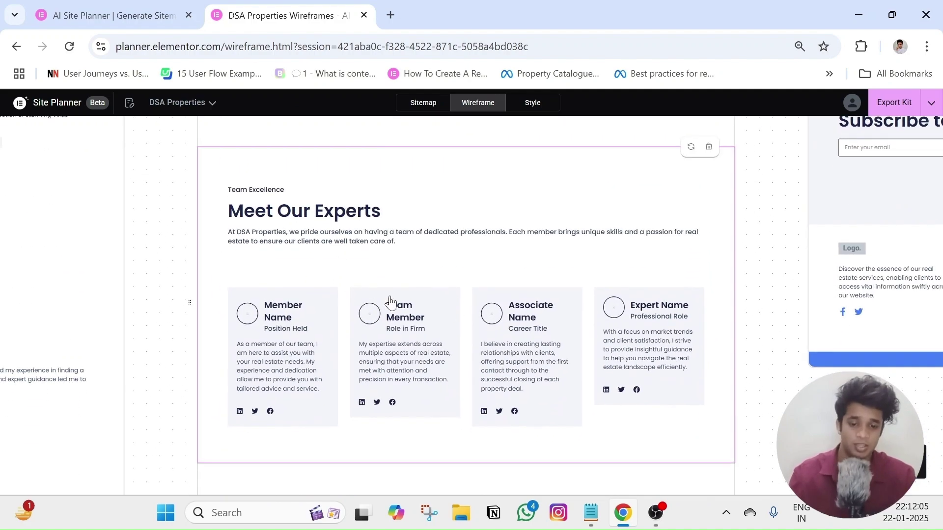
left_click(690, 147)
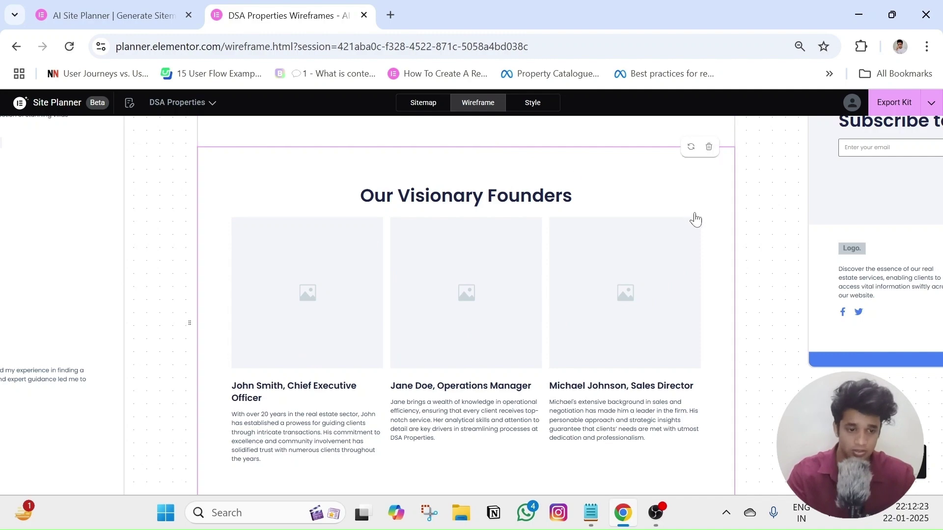
- Review the wireframes of the Home, About Us, Blogs, Contact and Property Listings pages side by side
scroll(775, 260, "down", 5)
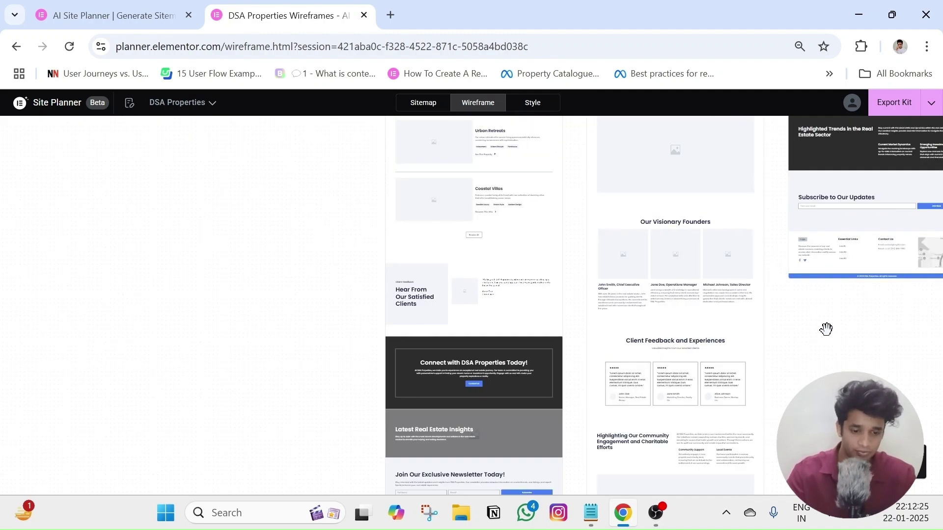
left_click_drag(827, 330, 523, 465)
scroll(523, 466, "down", 4)
left_click_drag(897, 291, 859, 275)
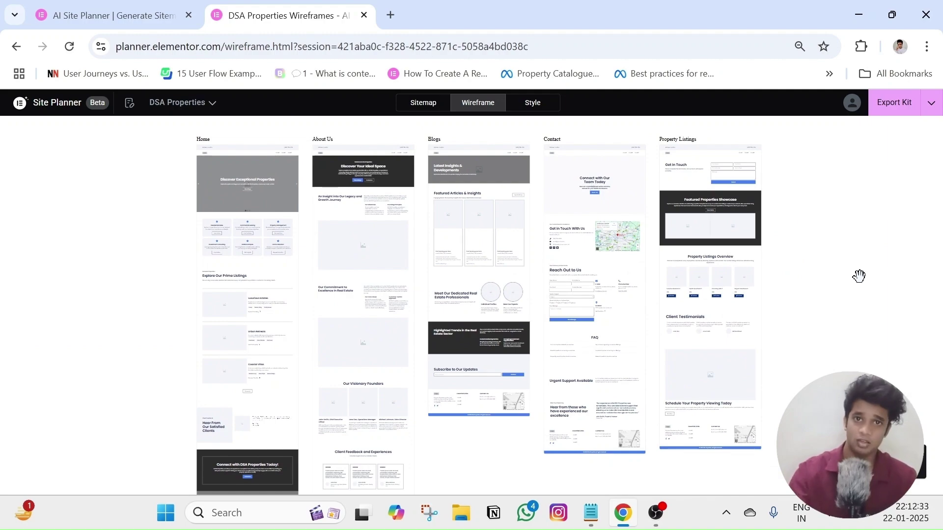
left_click_drag(811, 265, 837, 290)
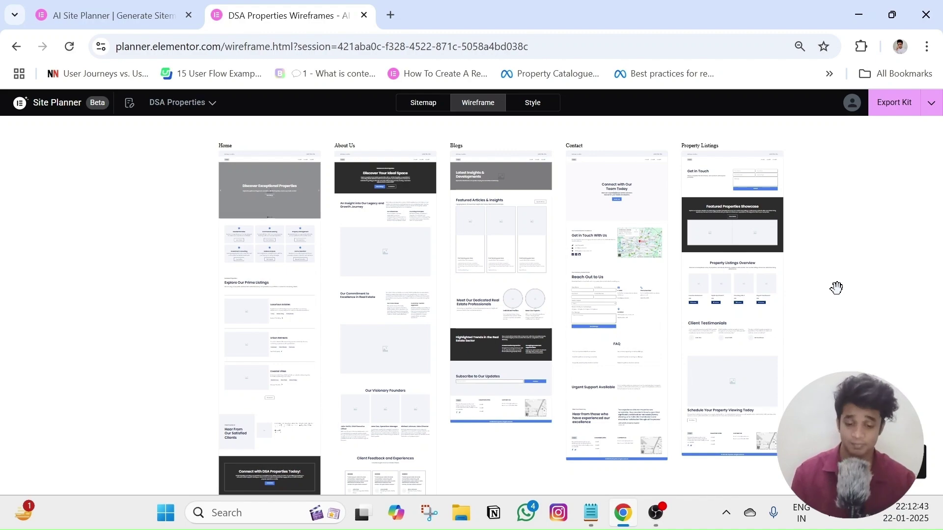
scroll(836, 288, "up", 3)
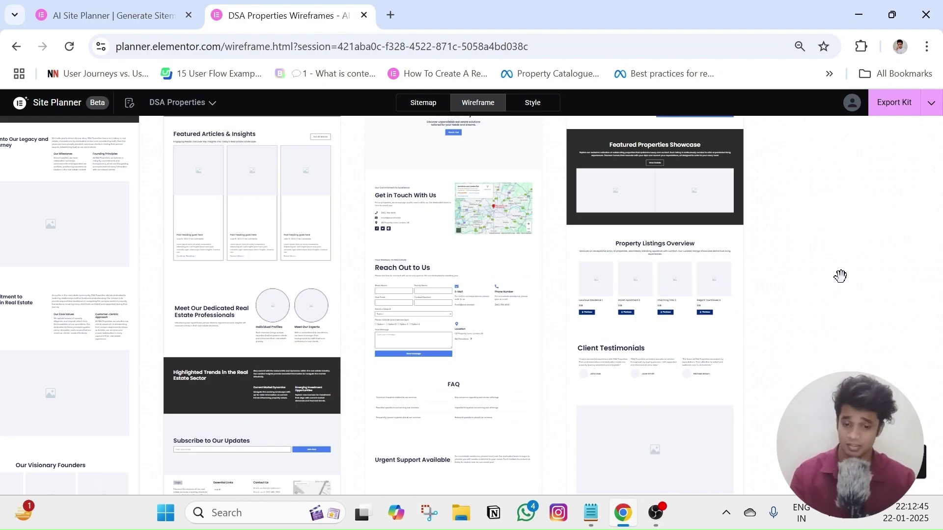
left_click_drag(839, 273, 887, 388)
scroll(895, 320, "up", 3)
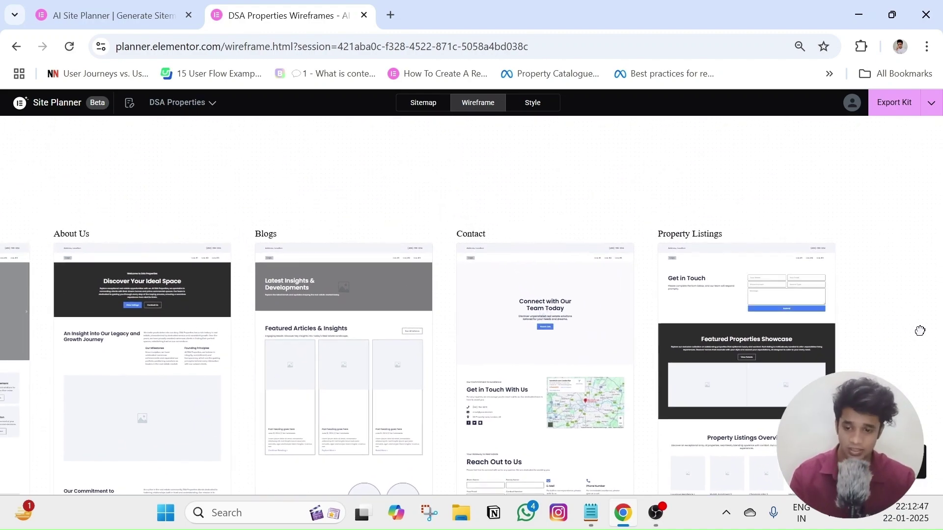
left_click_drag(290, 227, 545, 168)
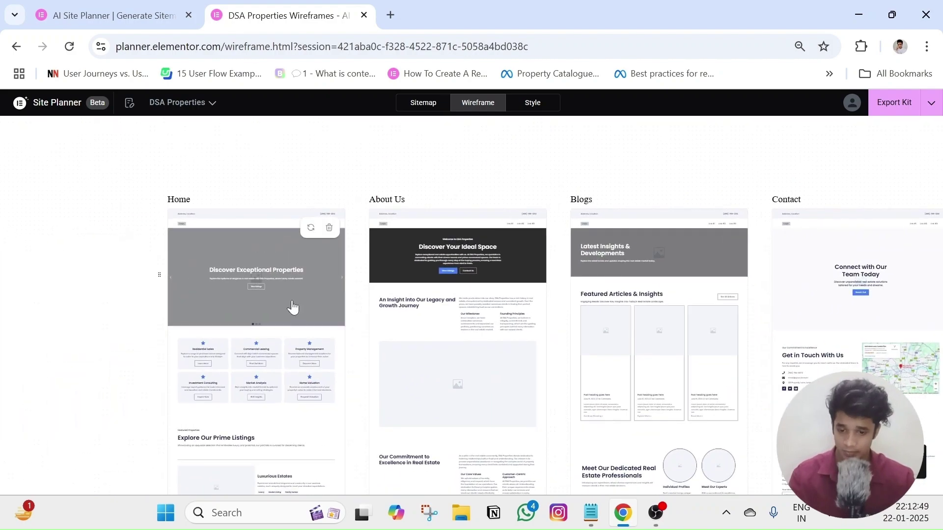
- Examine the Home page wireframe from the hero section through the services cards down to the Explore Our Prime Listings properties
scroll(293, 308, "up", 4)
left_click_drag(537, 280, 754, 299)
scroll(460, 295, "down", 3)
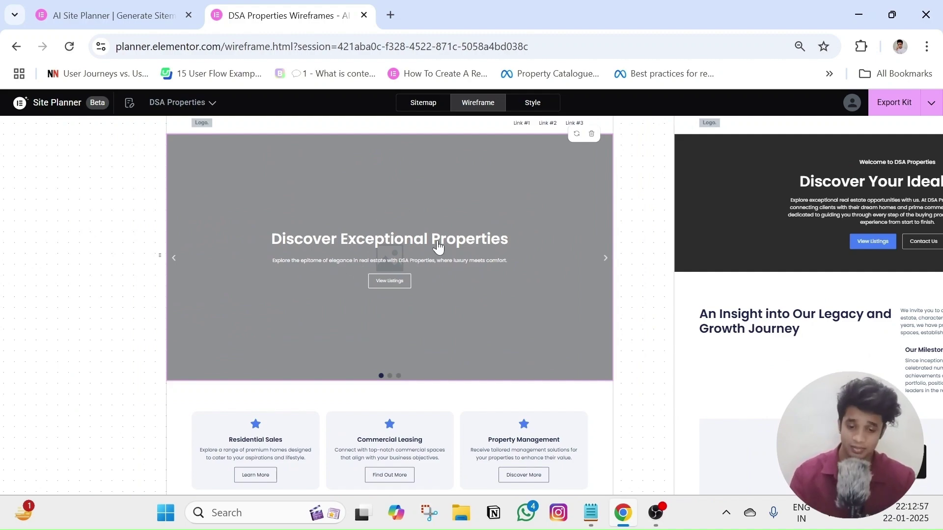
scroll(439, 247, "down", 3)
scroll(491, 334, "down", 5)
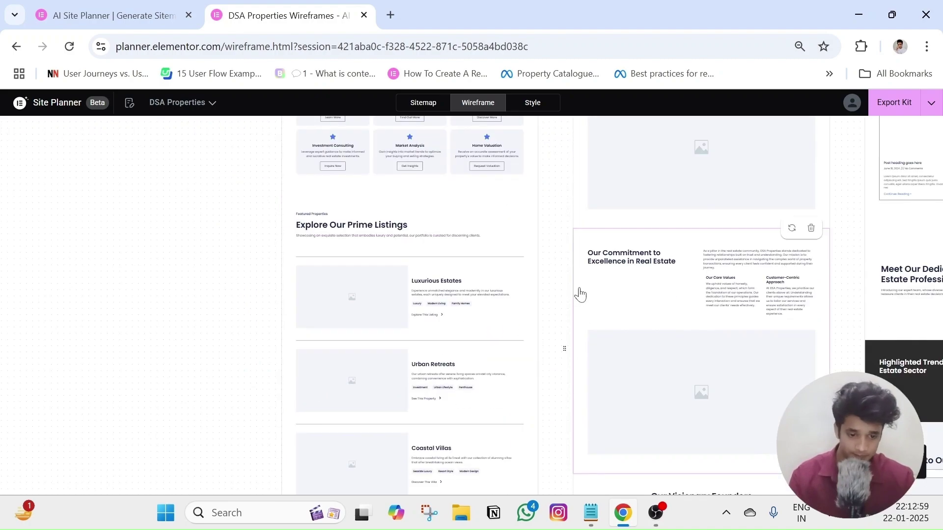
scroll(579, 294, "up", 3)
scroll(491, 162, "down", 6)
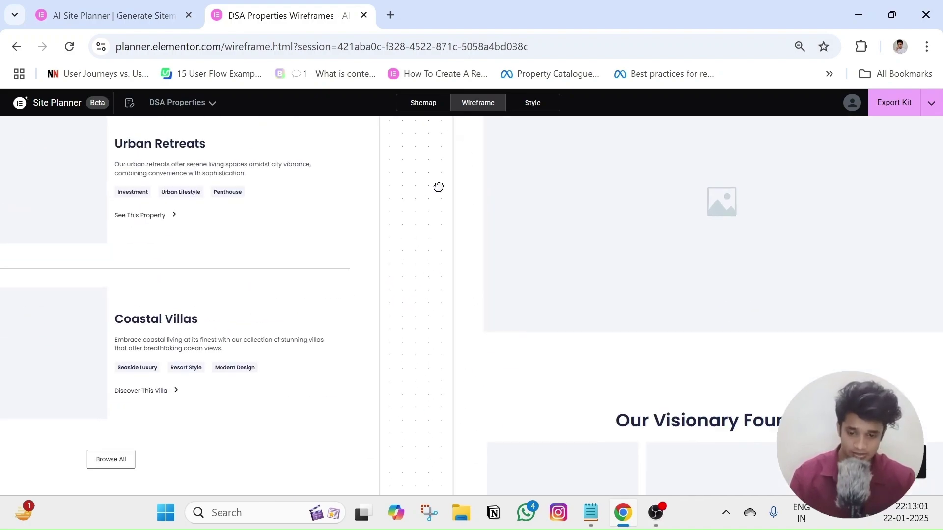
scroll(439, 186, "down", 2)
left_click_drag(401, 310, 362, 198)
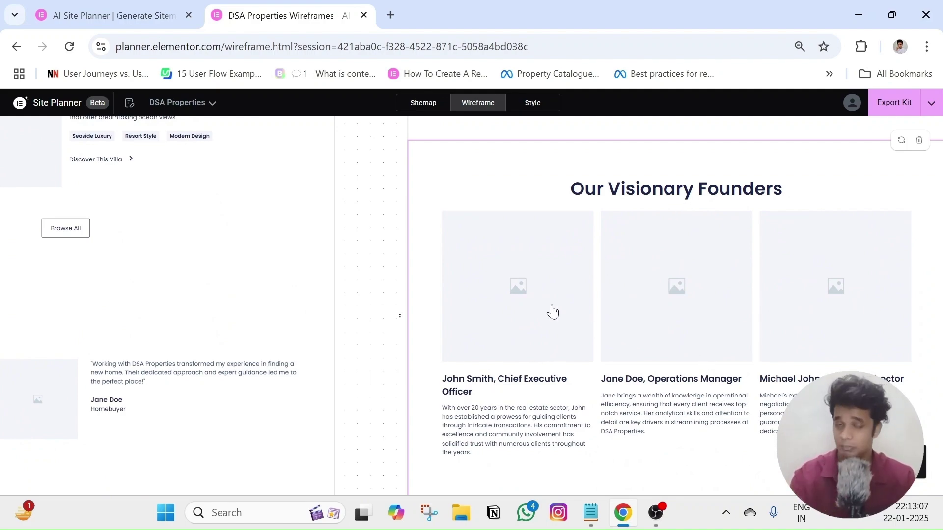
- Look over the lower sections of the Home, About Us, Blogs, Contact and Property Listings wireframes in the widescreen layout
scroll(552, 314, "down", 5)
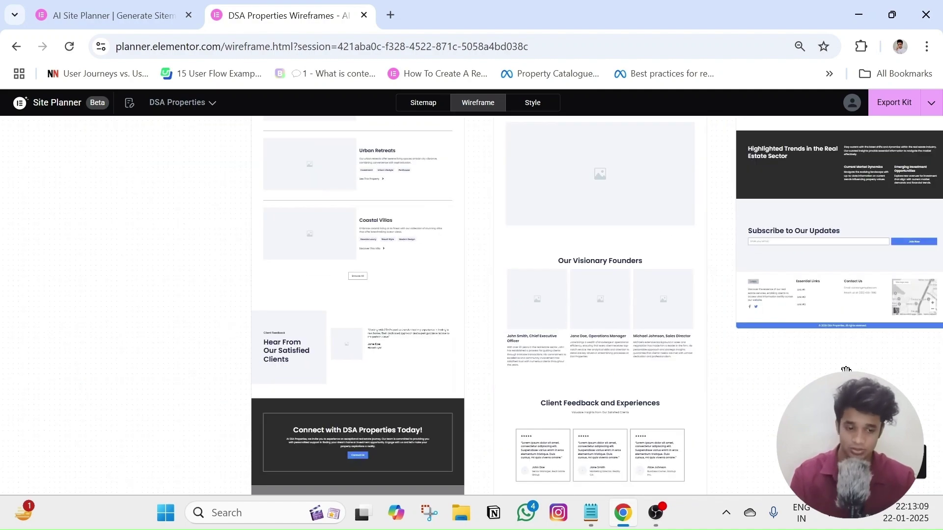
left_click_drag(836, 365, 719, 320)
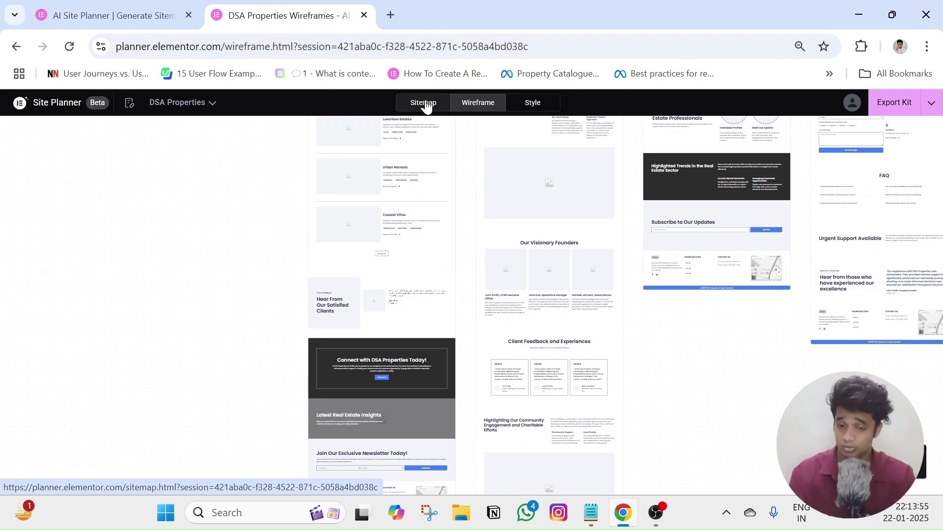
left_click_drag(198, 209, 129, 169)
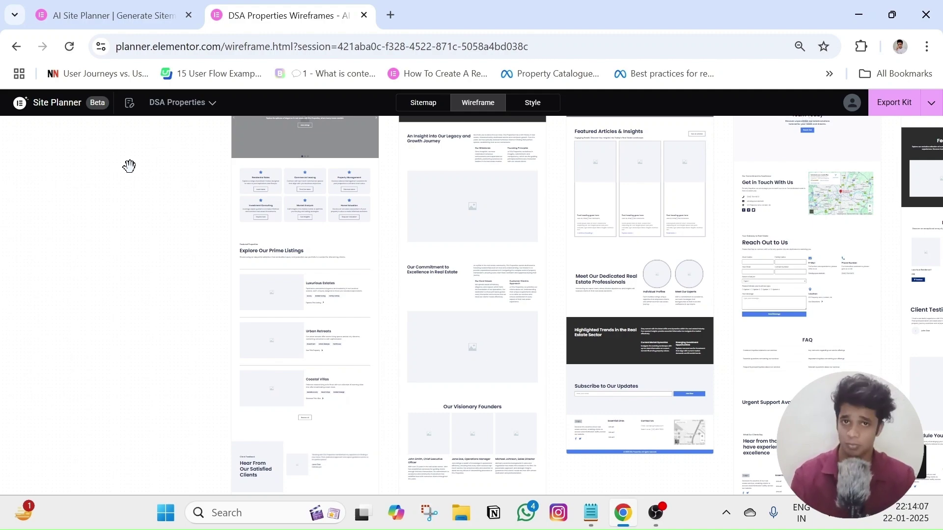
left_click_drag(185, 179, 193, 252)
mouse_move(388, 152)
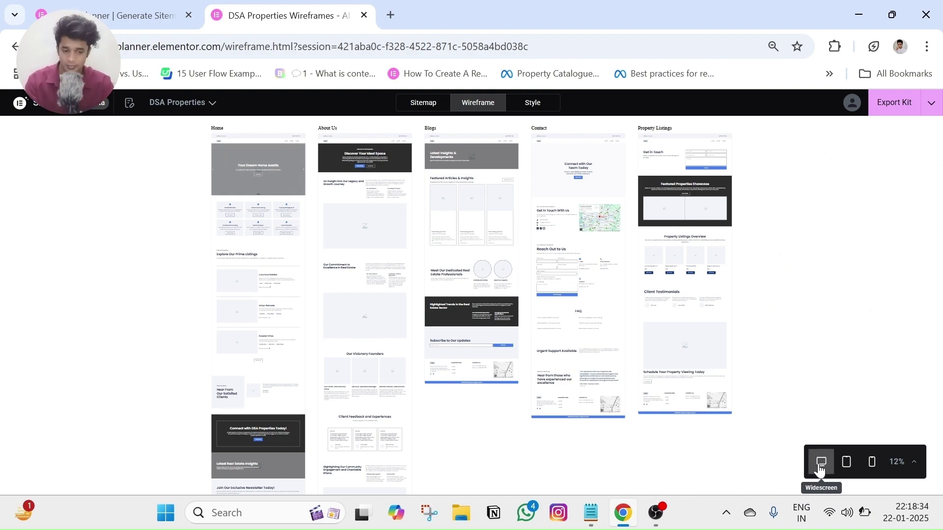
scroll(768, 338, "up", 3)
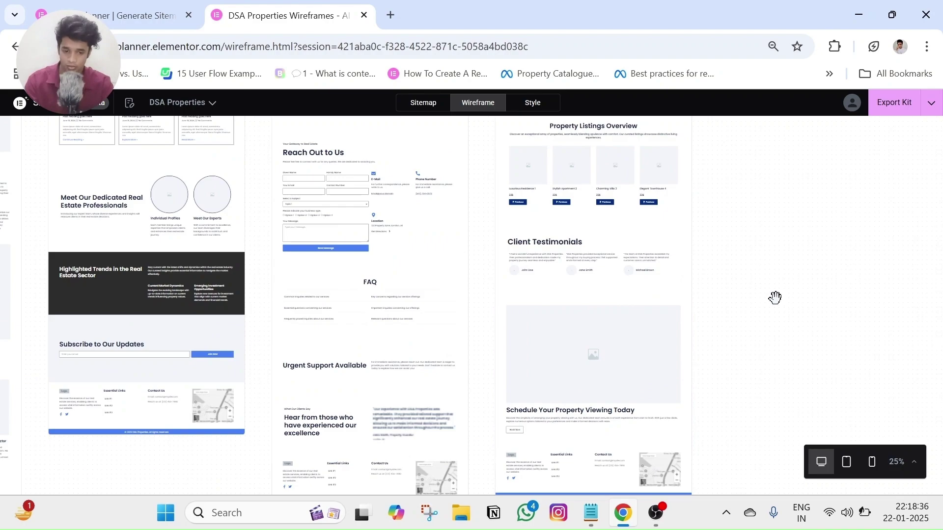
scroll(835, 261, "left", 3)
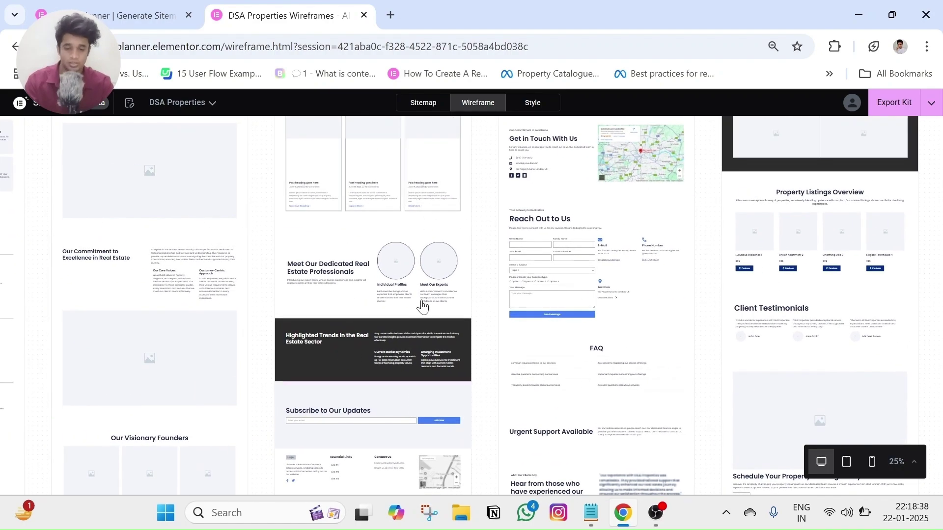
- Preview the page wireframes in the mobile and tablet layouts, checking the Home and About Us hero sections
left_click(871, 465)
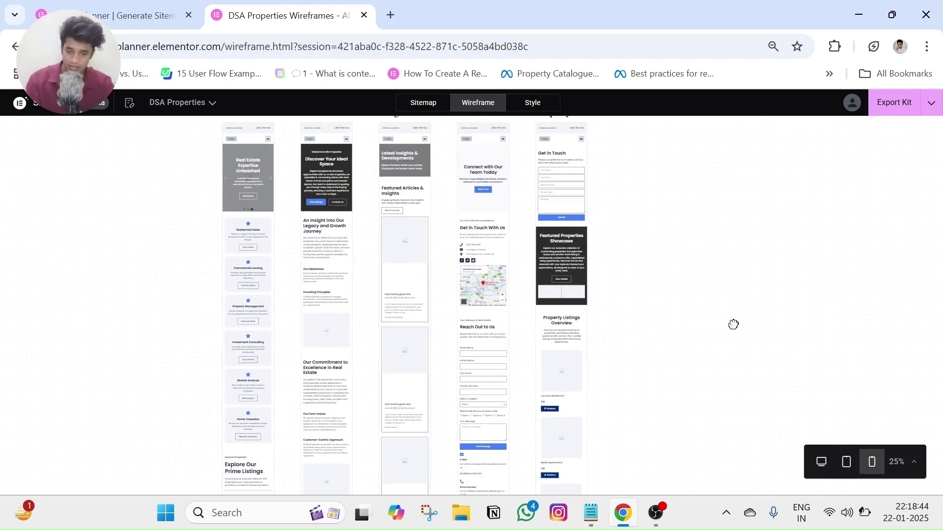
scroll(730, 303, "up", 4)
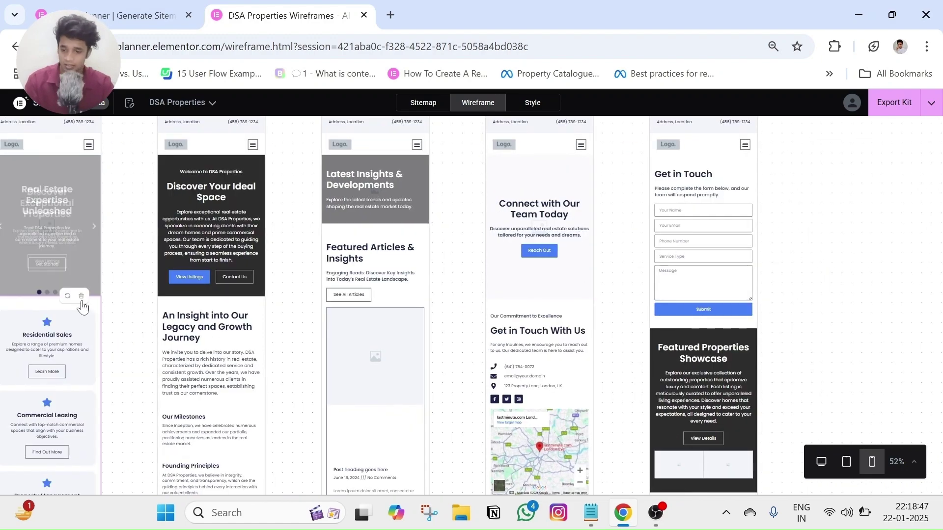
left_click_drag(116, 293, 262, 298)
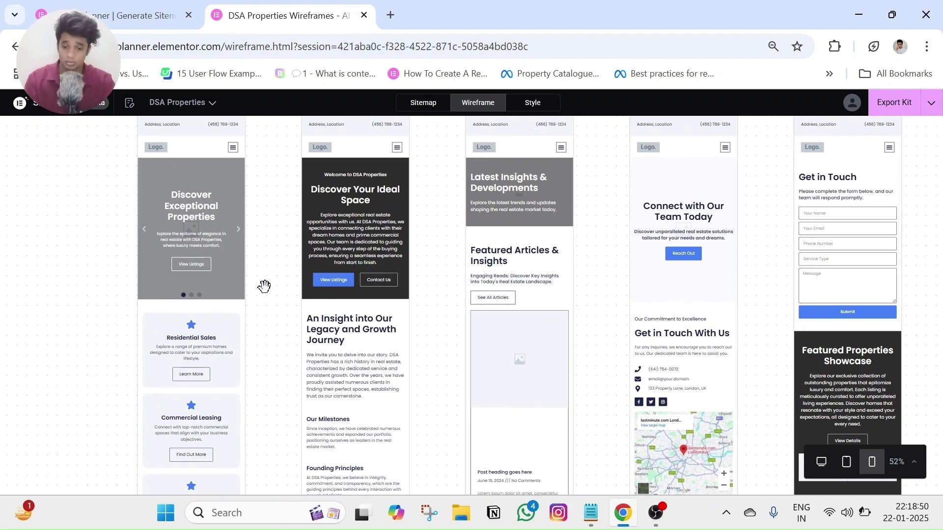
scroll(271, 282, "up", 2)
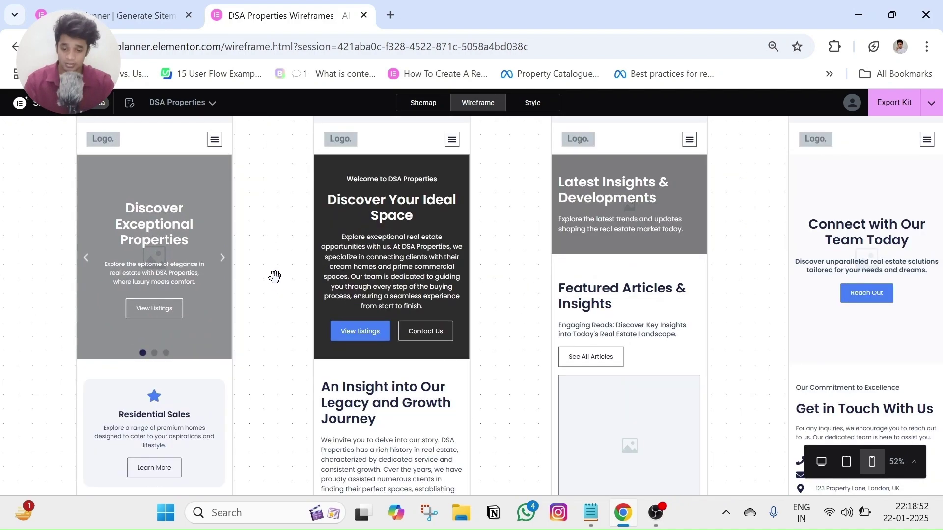
left_click_drag(274, 276, 310, 285)
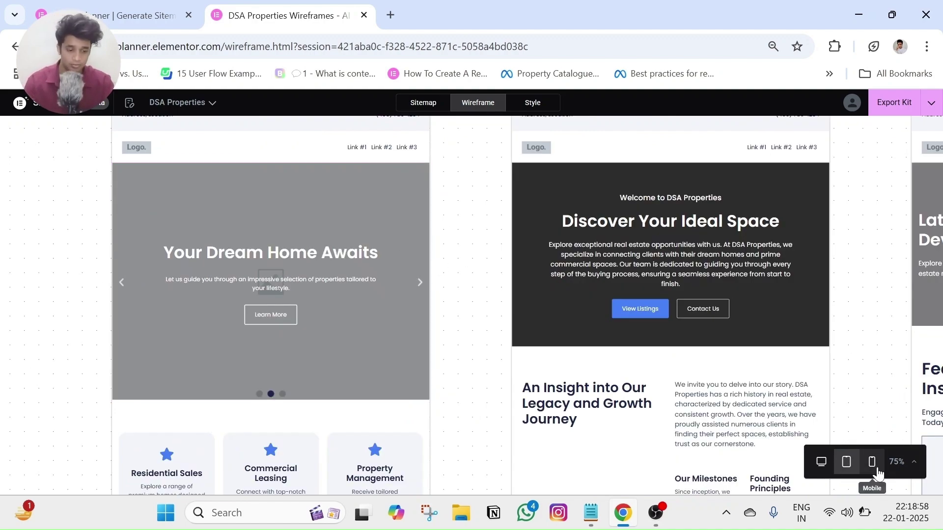
- Return to the mobile layout and examine the Home page's hero and stacked services cards alongside the other pages
left_click(877, 470)
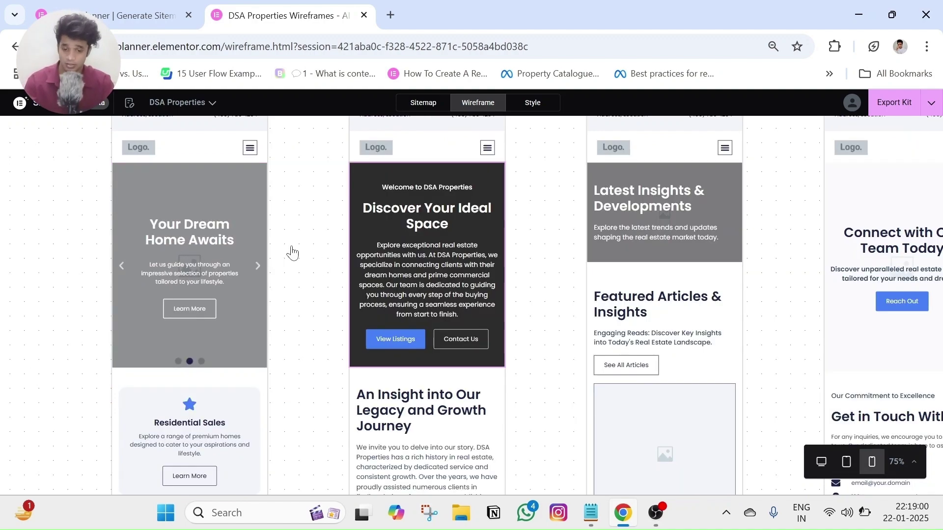
scroll(292, 255, "down", 5)
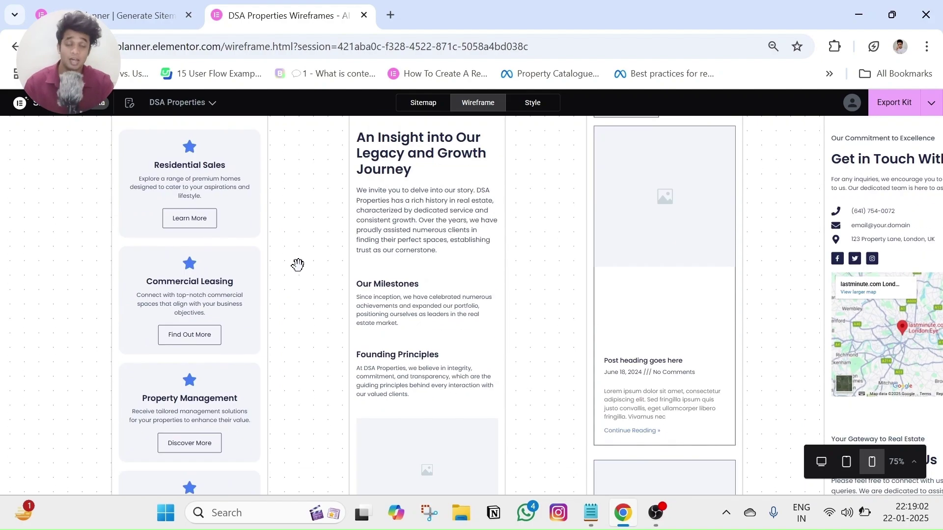
scroll(297, 255, "up", 4)
left_click_drag(297, 238, 310, 395)
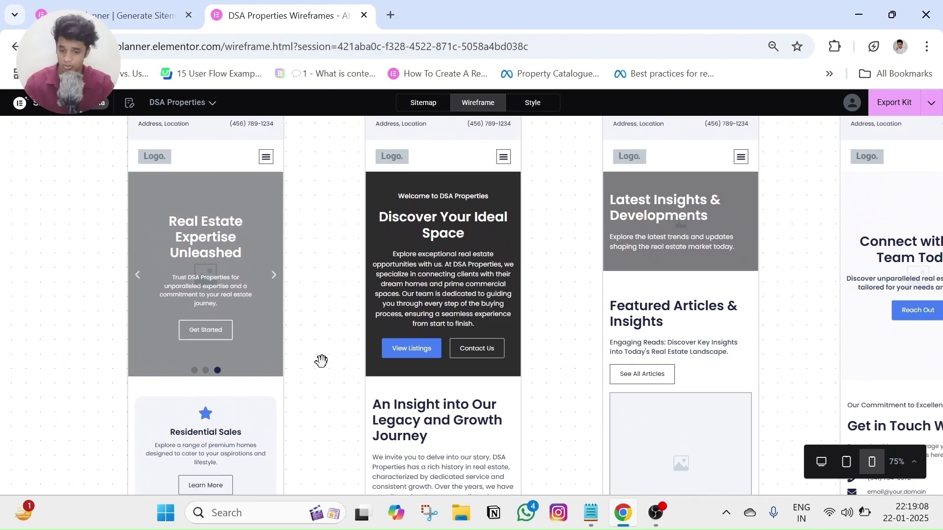
left_click_drag(322, 361, 295, 216)
left_click_drag(310, 358, 311, 183)
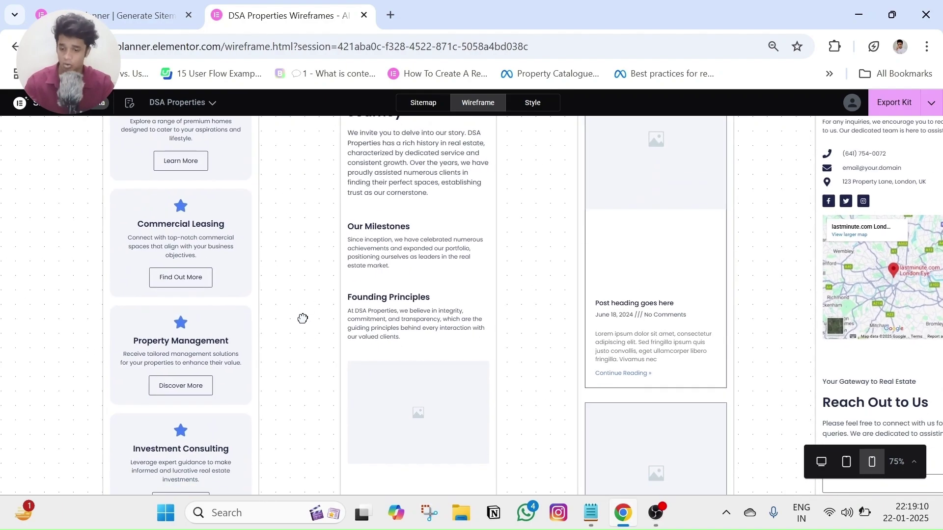
left_click_drag(303, 318, 318, 527)
scroll(318, 240, "down", 2)
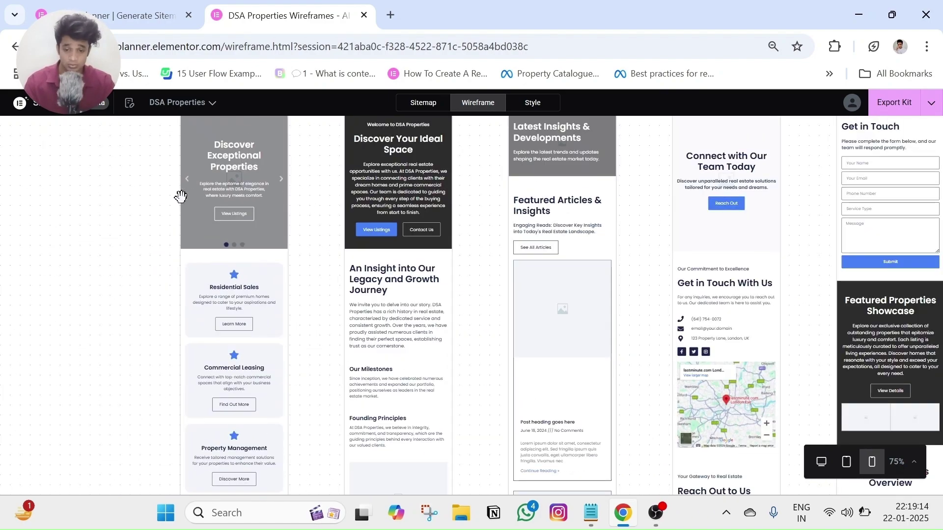
left_click_drag(146, 179, 145, 336)
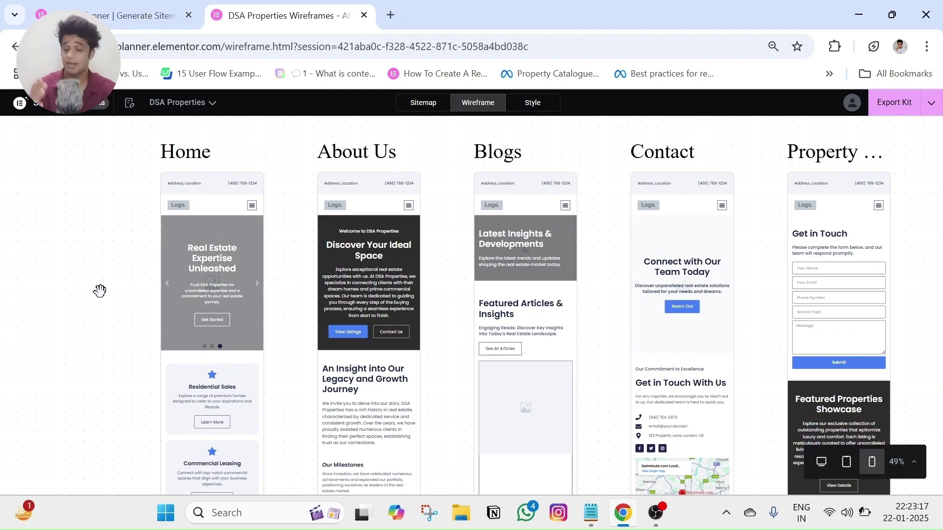
mouse_move(91, 344)
left_mouse_down()
mouse_move(106, 243)
mouse_move(106, 332)
mouse_move(92, 348)
left_mouse_up()
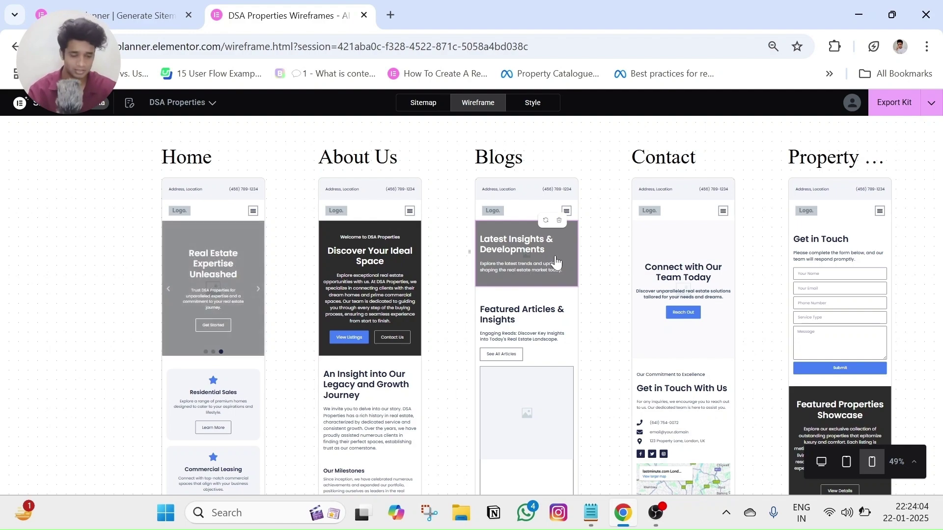
- Export the DSA Properties site plan as a kit and download the kit file
left_click(892, 114)
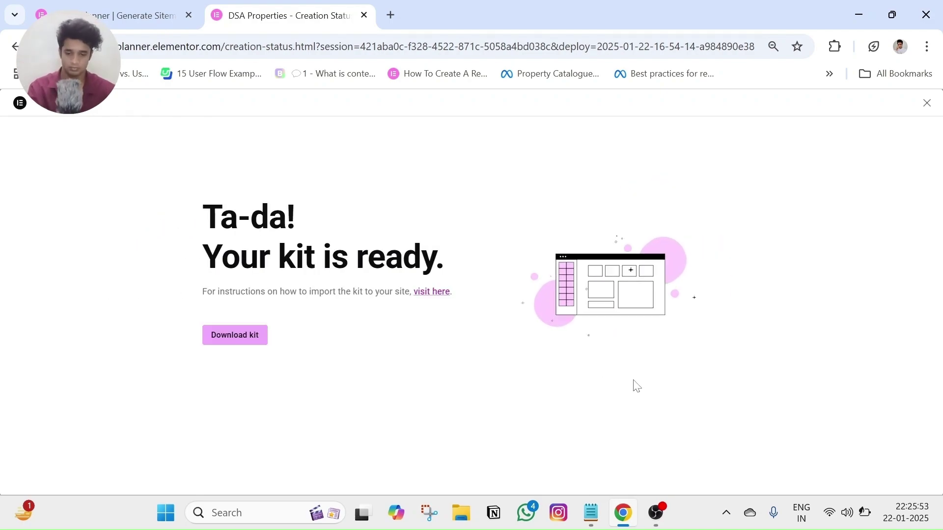
triple_click(300, 256)
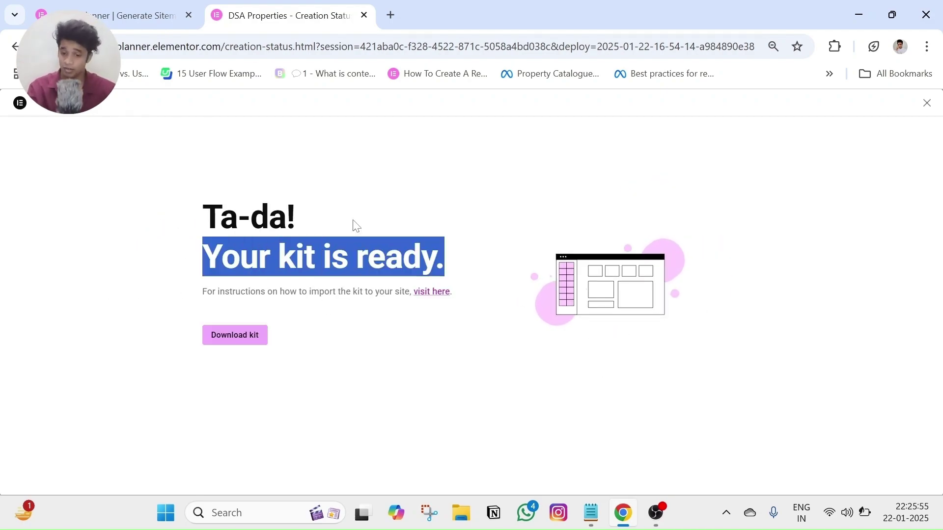
left_click(351, 225)
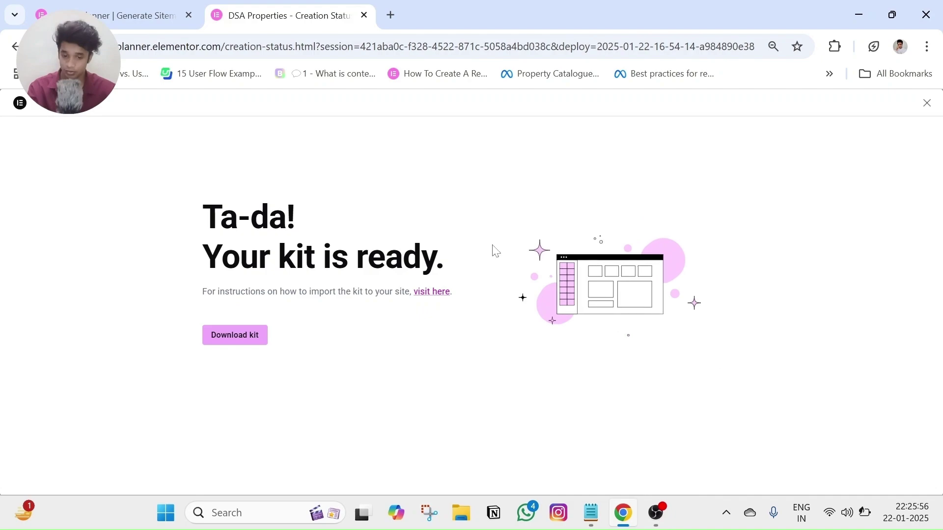
left_click(245, 343)
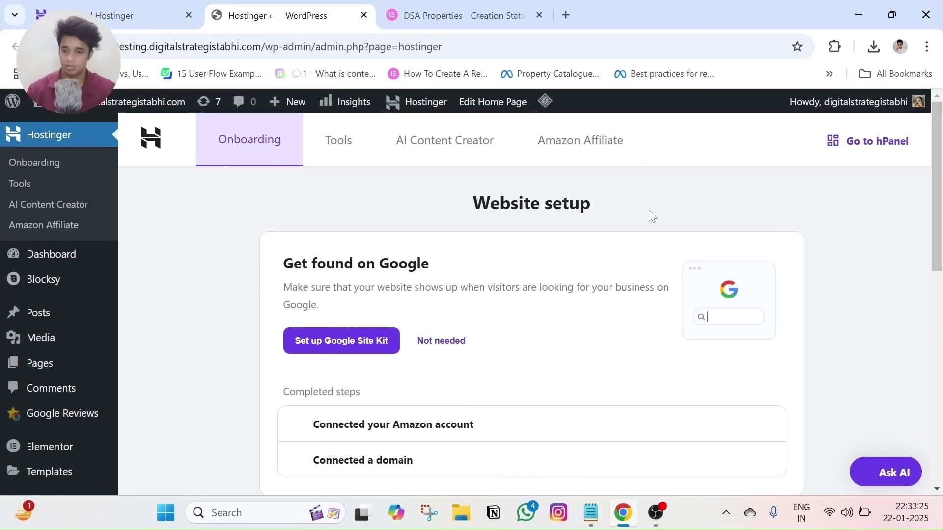
- In the WordPress admin, go to Elementor's Import / Export Kit tools and start importing a template kit
scroll(45, 319, "down", 1)
mouse_move(51, 379)
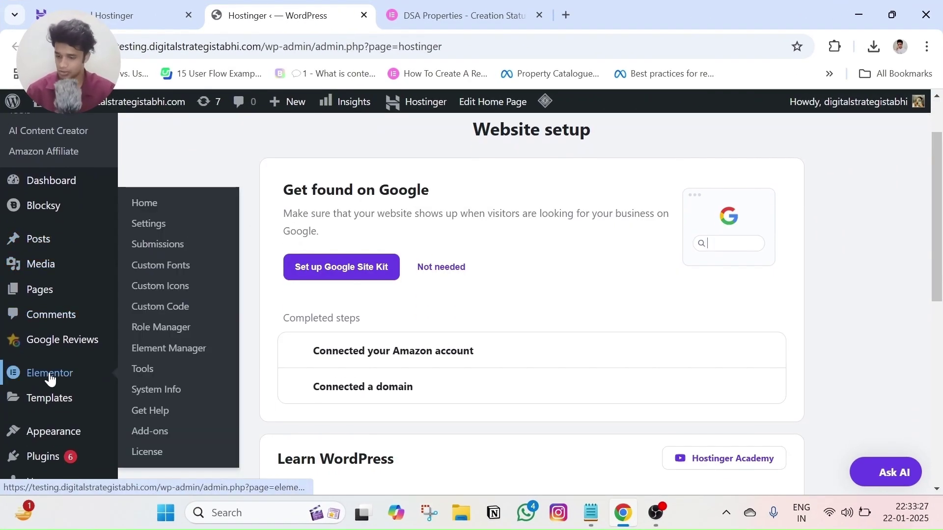
left_click(145, 368)
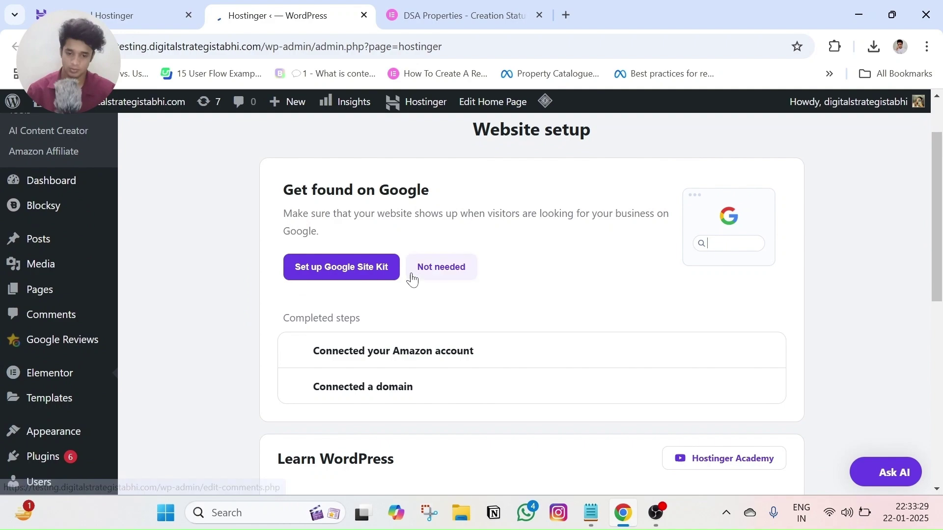
scroll(436, 255, "down", 4)
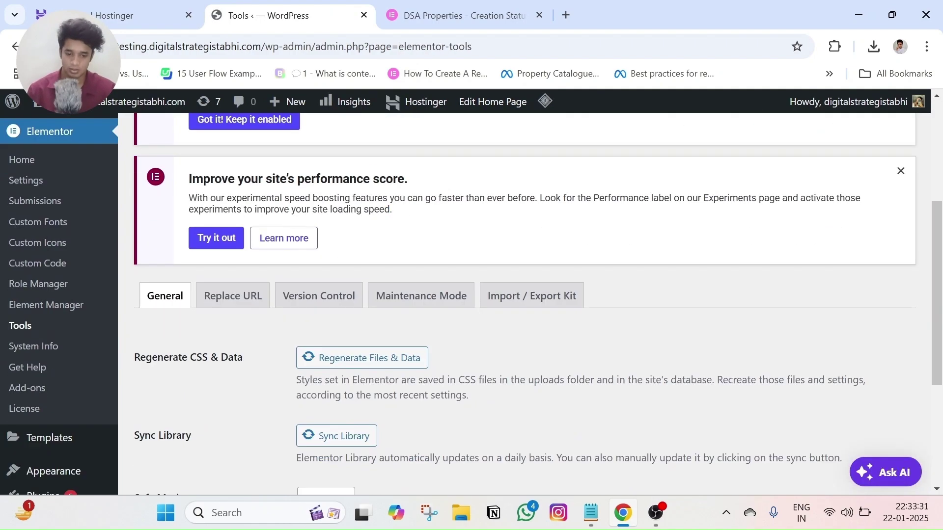
left_click(528, 298)
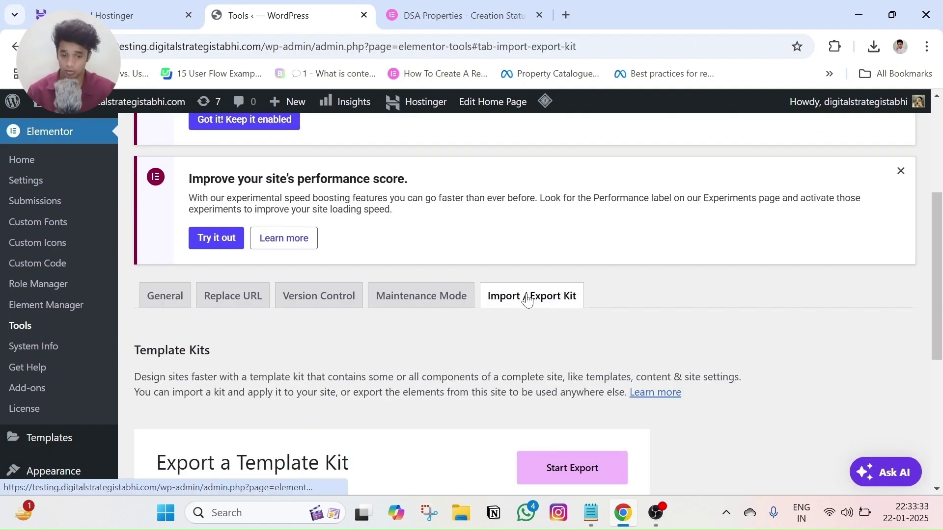
scroll(510, 294, "down", 6)
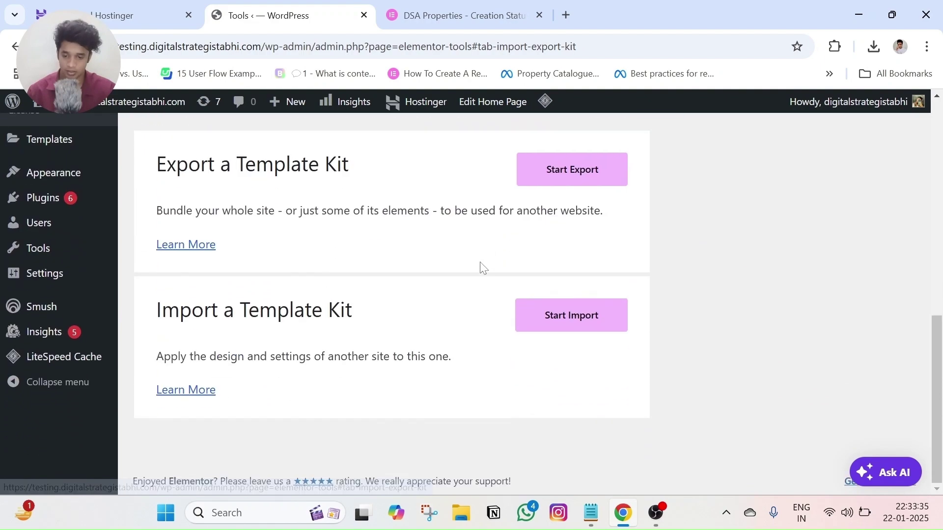
left_click(580, 326)
scroll(445, 284, "down", 3)
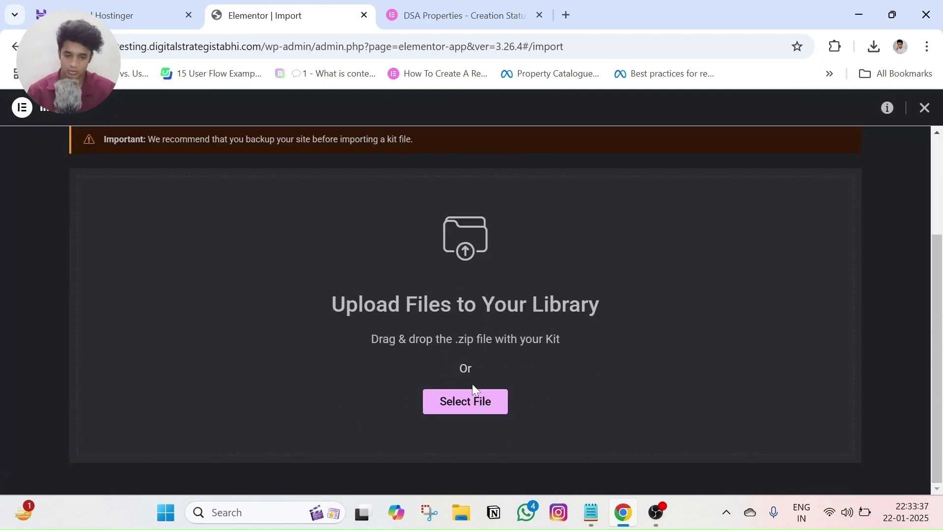
left_click(463, 402)
left_click(177, 154)
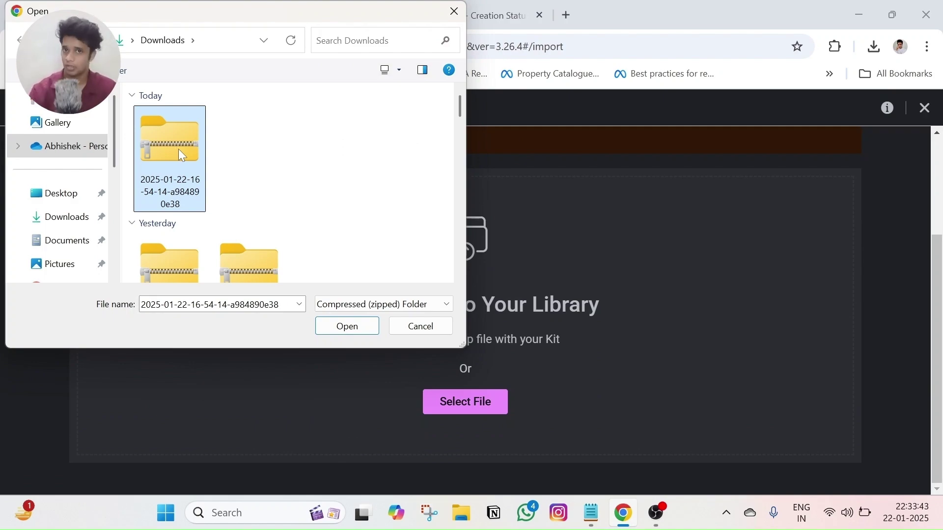
left_click(350, 332)
left_click(517, 368)
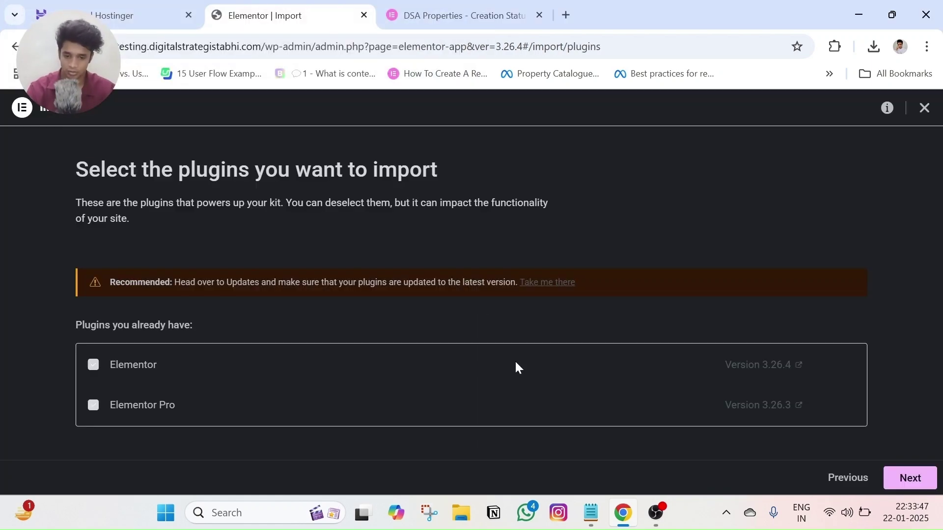
triple_click(246, 203)
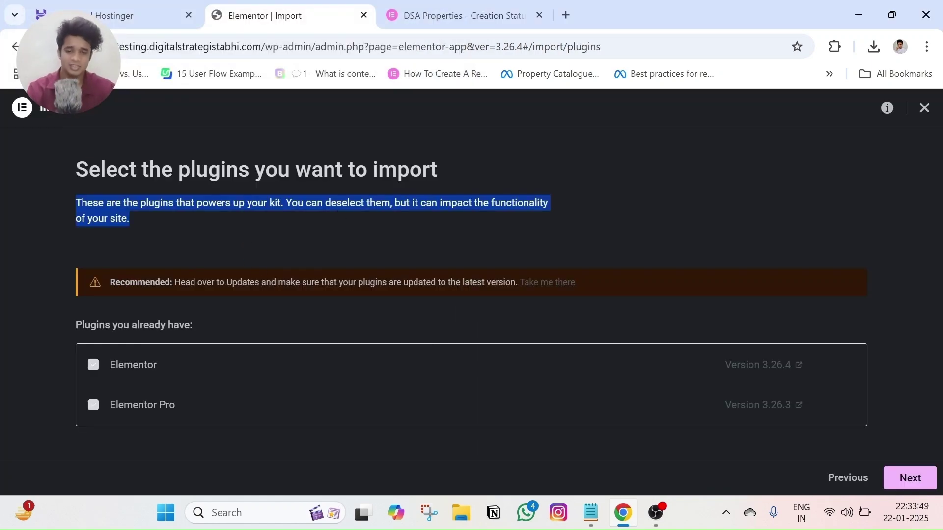
- Review the Elementor and Elementor Pro plugins listed as already installed for the kit import
left_click(337, 226)
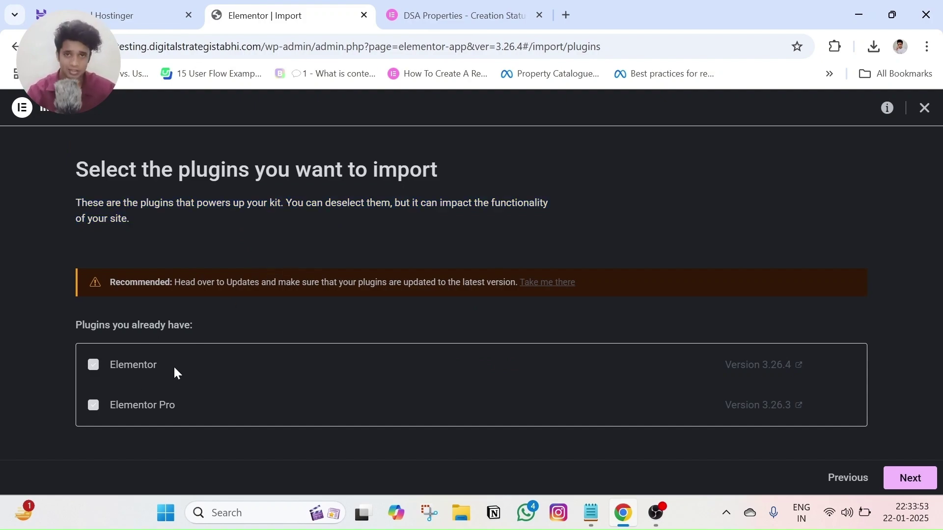
left_click_drag(166, 373, 104, 362)
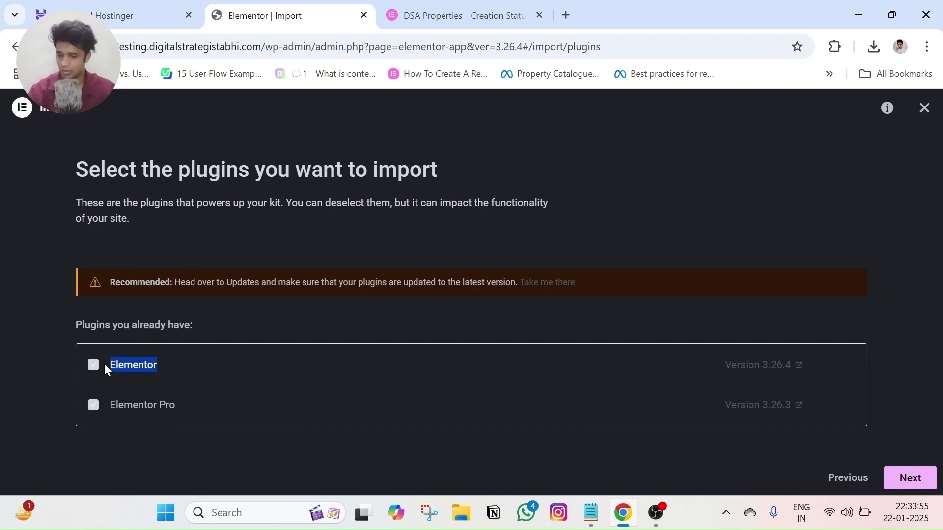
left_click(188, 405)
triple_click(187, 405)
left_click(275, 317)
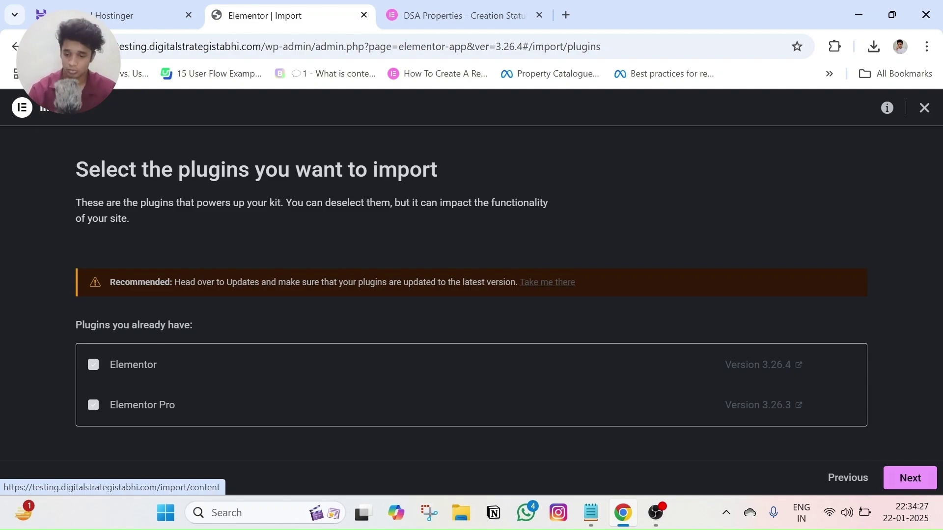
- Import the kit's templates, content and site settings, replacing the existing footer and header, and close the import wizard
left_click(910, 477)
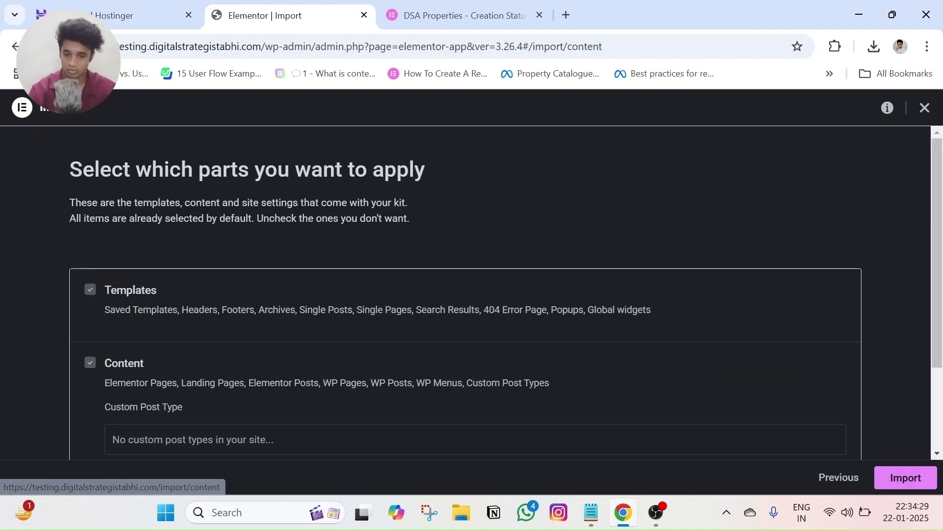
scroll(255, 337, "down", 2)
scroll(221, 343, "down", 1)
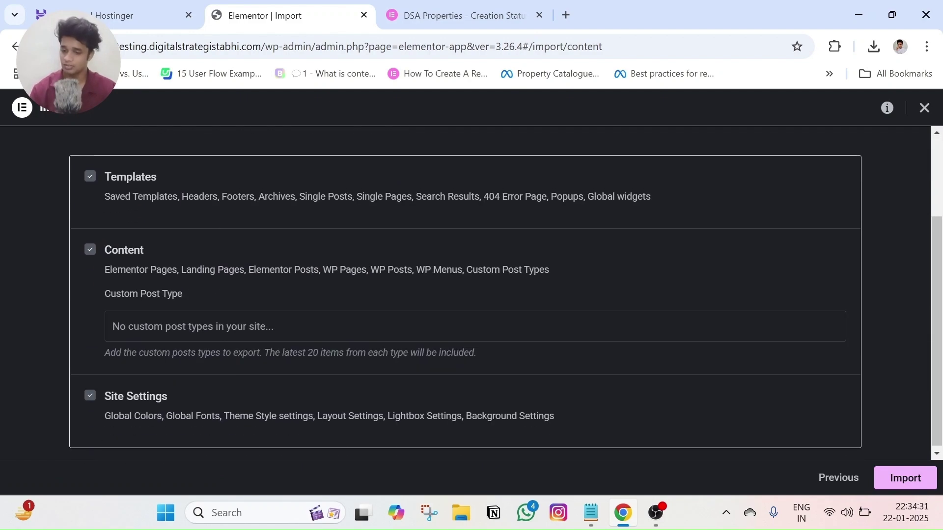
left_click(897, 477)
scroll(600, 364, "down", 2)
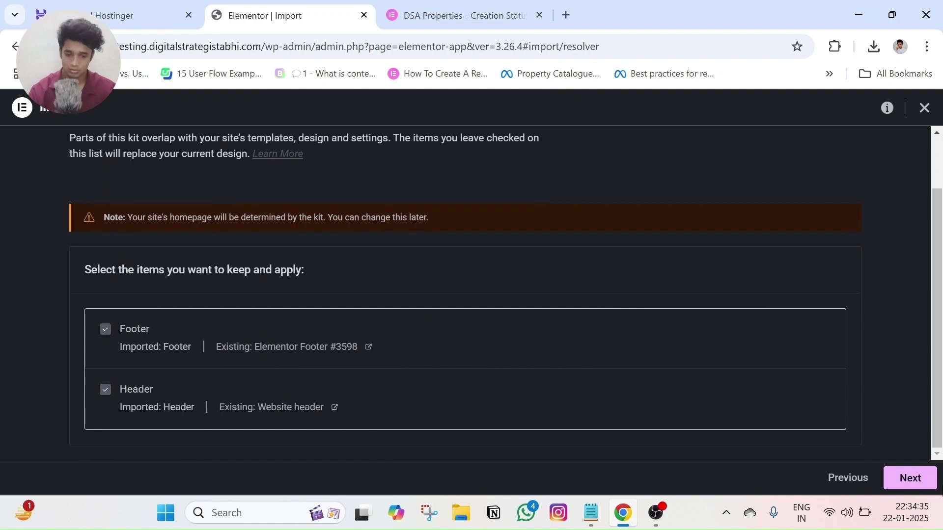
left_click(913, 485)
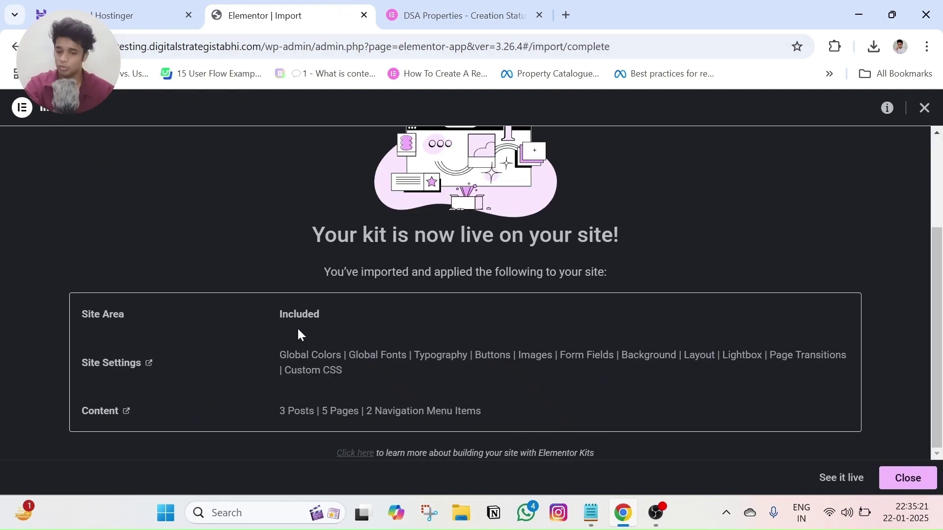
left_click(926, 477)
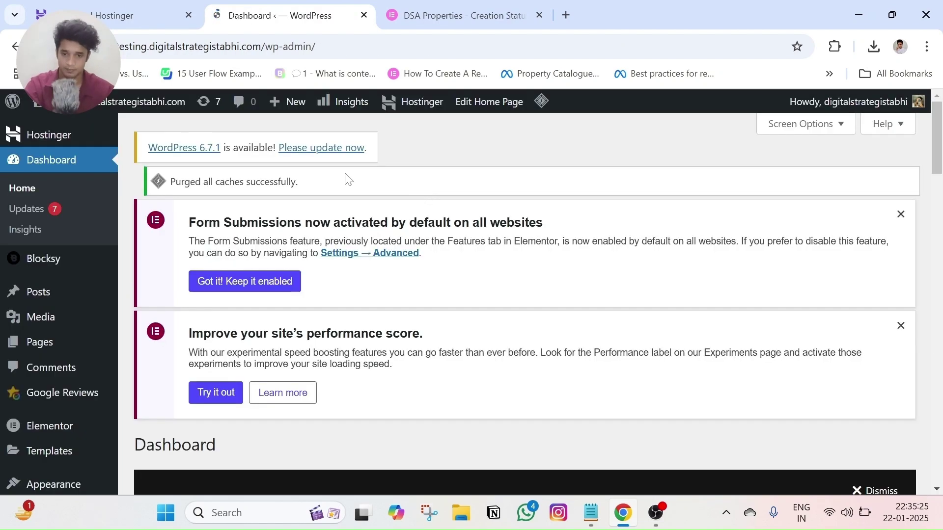
- Open the live WordPress site in a new browser tab and view the imported home page
mouse_move(64, 104)
right_click(63, 127)
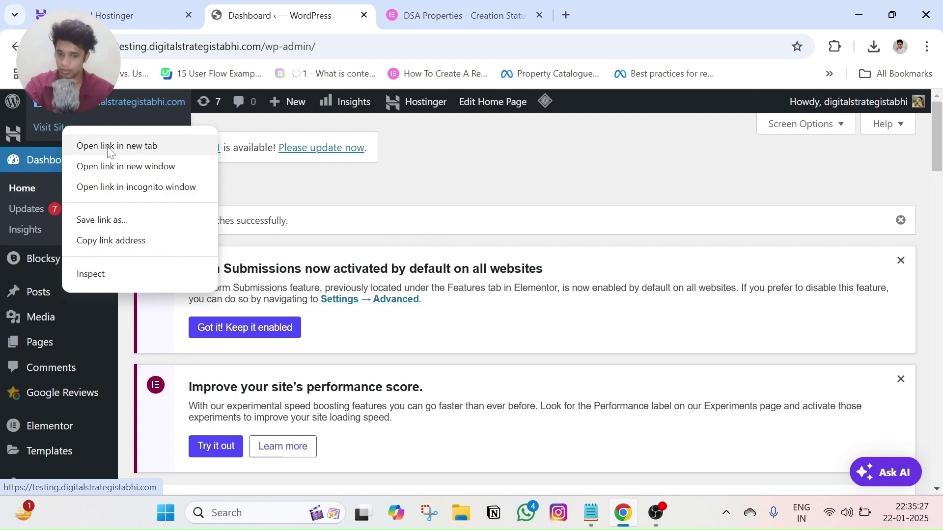
left_click(109, 146)
left_click(422, 14)
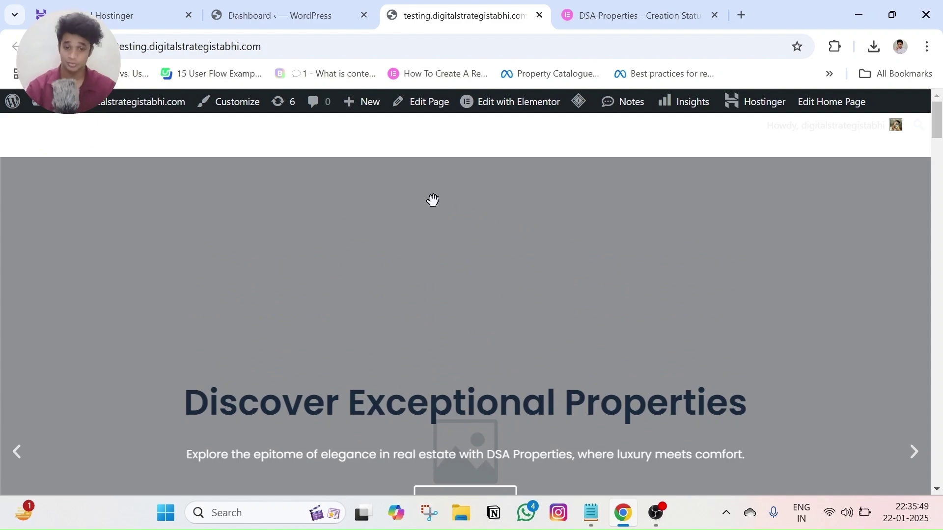
- Go back to the DSA Properties wireframes in Site Planner and examine the Home page's hero and services sections
left_click(632, 22)
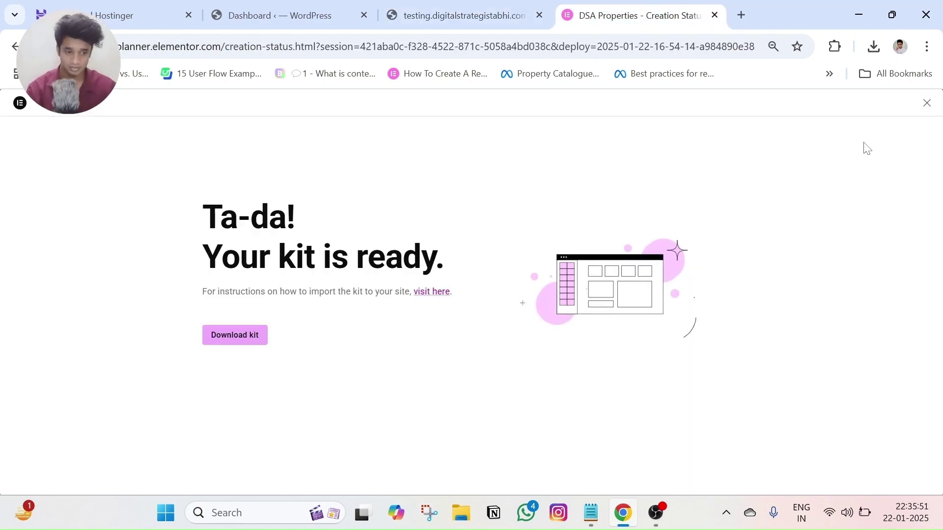
left_click(927, 104)
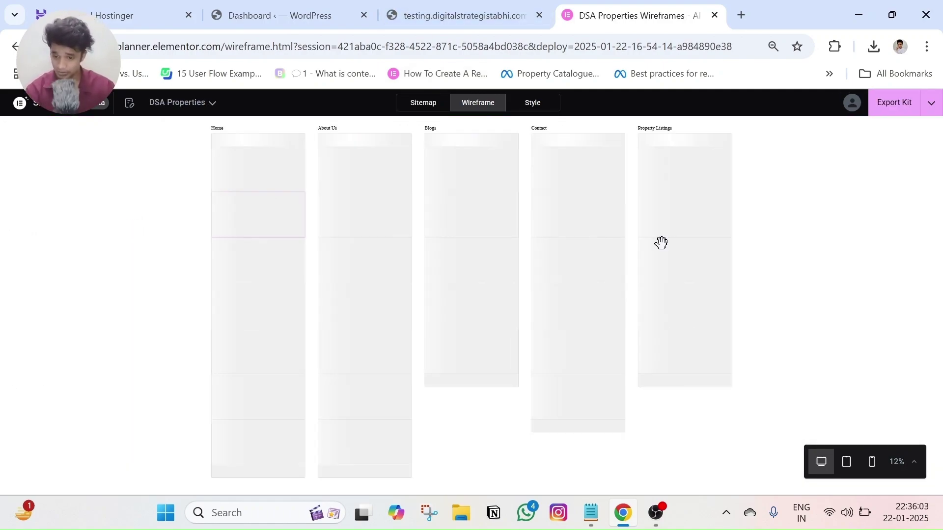
scroll(391, 283, "up", 5)
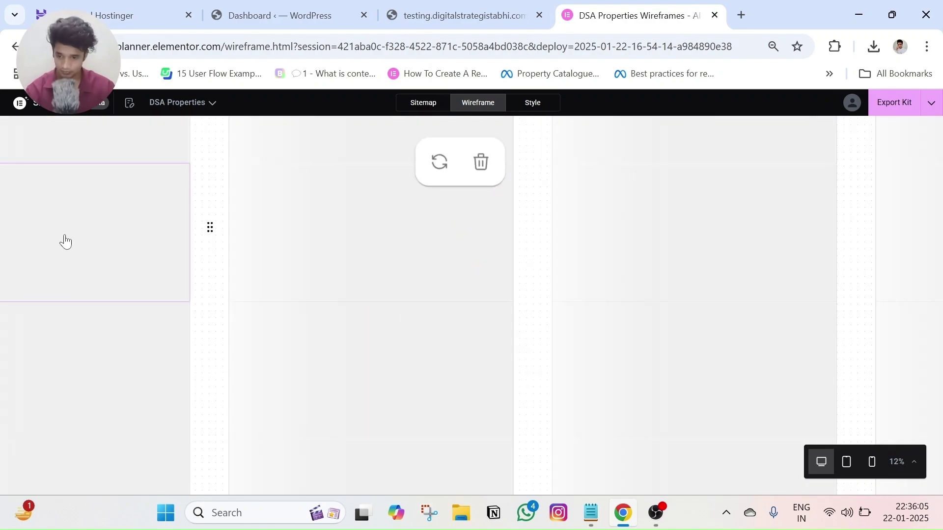
scroll(141, 212, "down", 2)
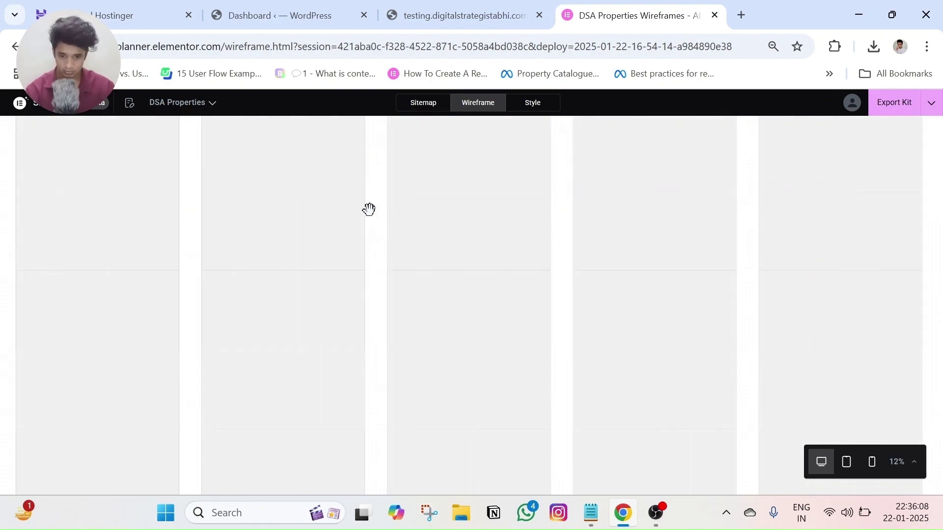
left_click_drag(369, 210, 480, 291)
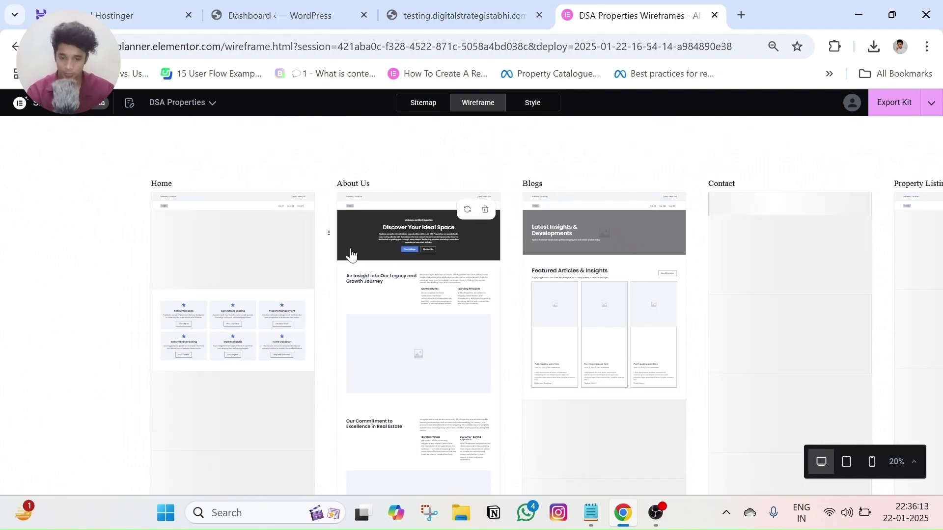
scroll(216, 271, "up", 1)
scroll(170, 266, "up", 1)
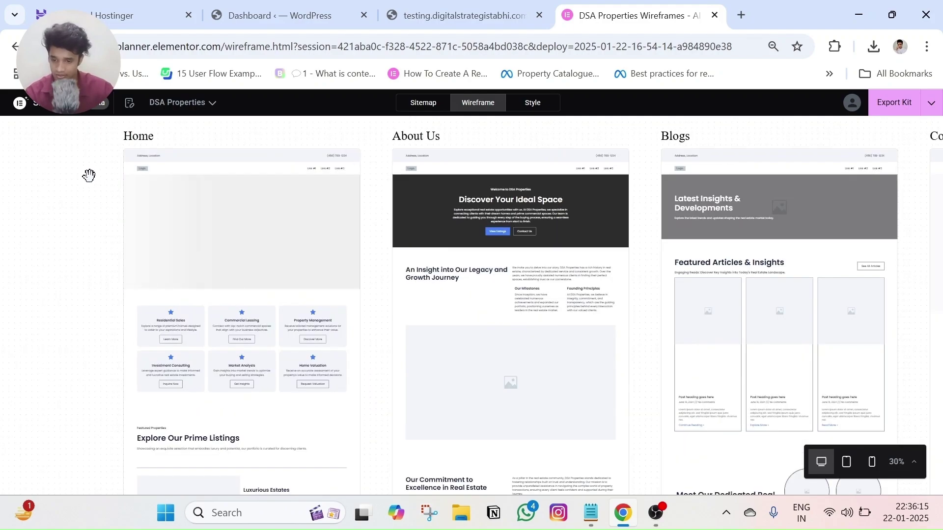
left_click_drag(88, 175, 120, 246)
scroll(268, 308, "down", 1)
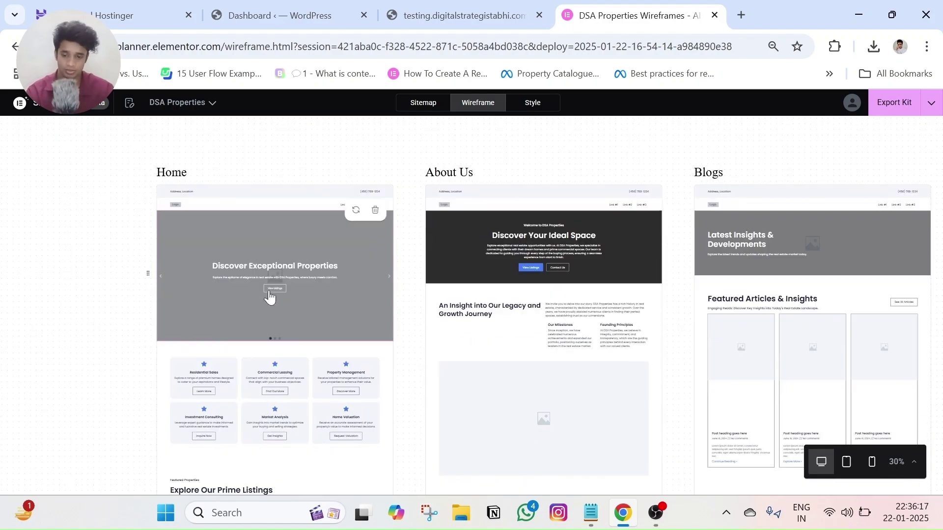
- Compare the live home page with the wireframe at 25% browser zoom, then restore 100% and browse its sections
left_click(426, 6)
scroll(492, 259, "down", 12)
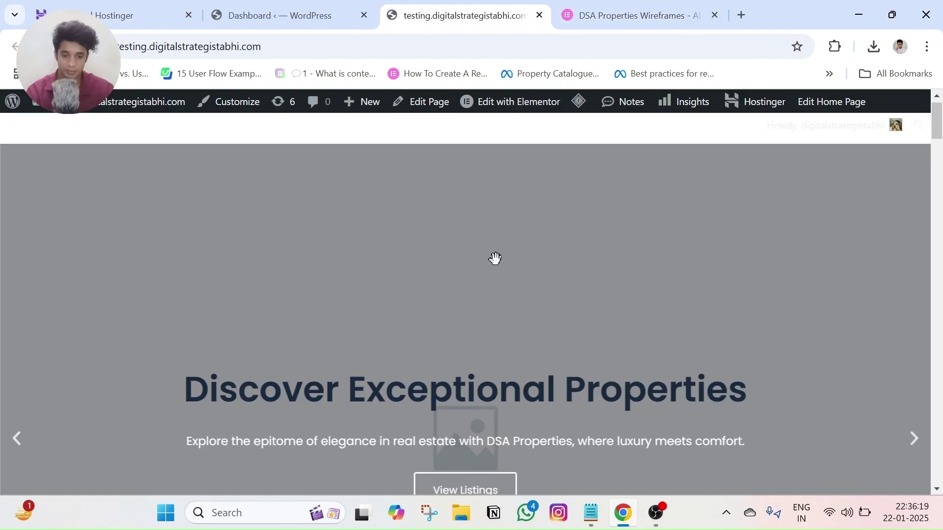
key("ctrl+minus")
key("ctrl+minus")
key("ctrl+minus")
key("ctrl+minus")
key("ctrl+minus")
key("ctrl+minus")
key("ctrl+minus")
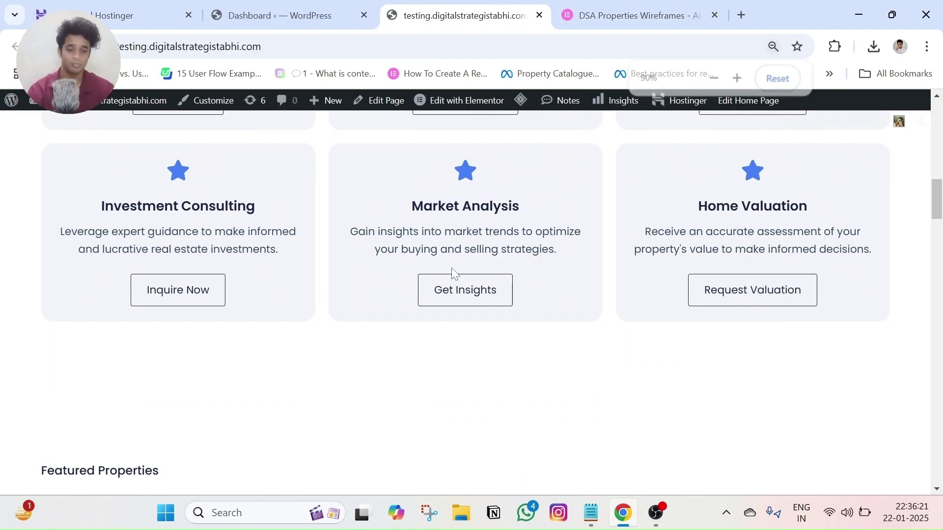
scroll(487, 282, "up", 5)
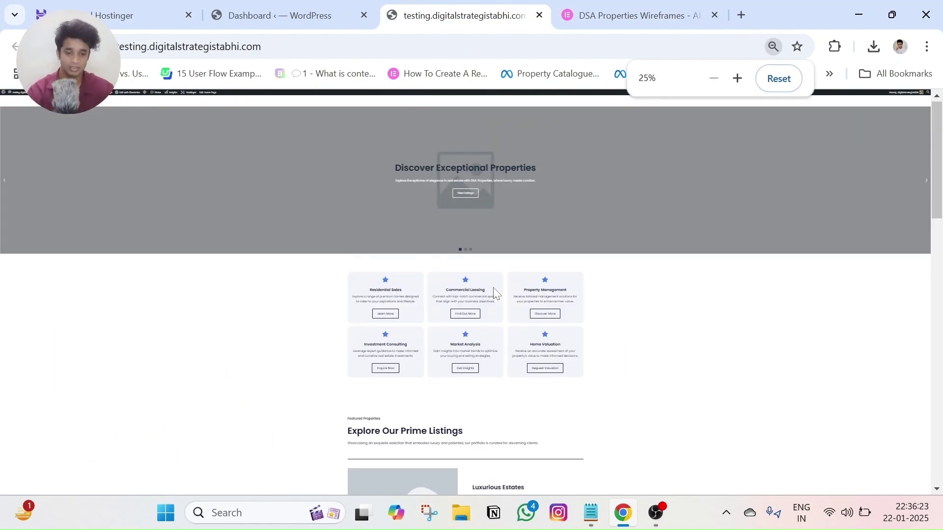
key("ctrl+0")
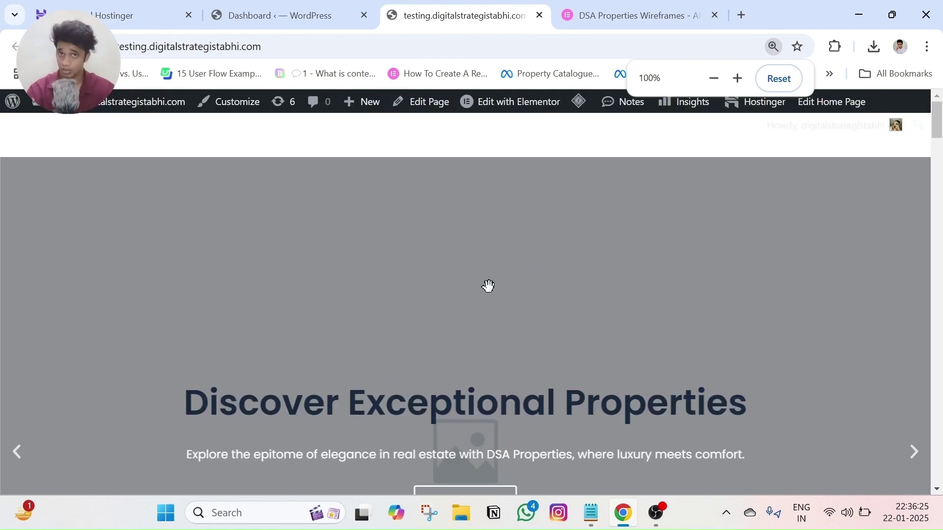
scroll(488, 285, "down", 7)
scroll(488, 286, "up", 7)
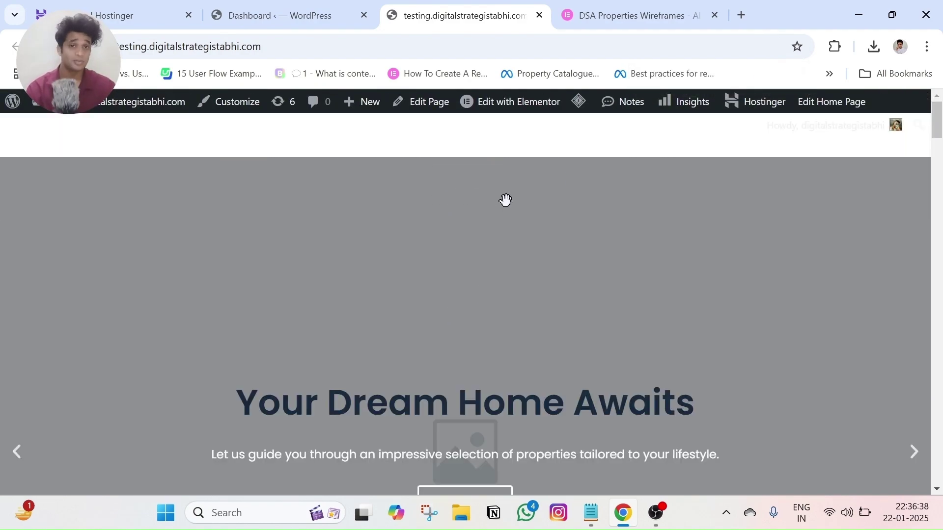
- Edit the Home page with Elementor and change the "Residential Sales" icon box title to "Residential Offer"
mouse_move(514, 111)
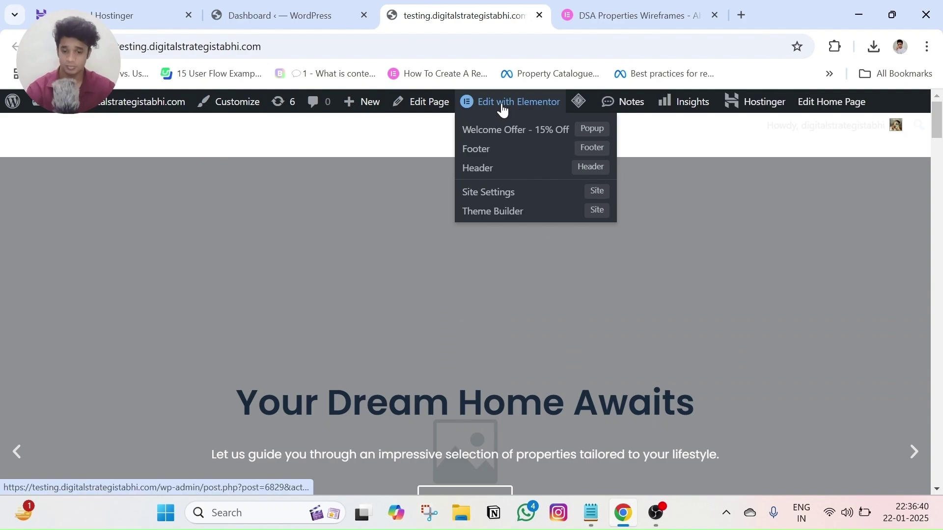
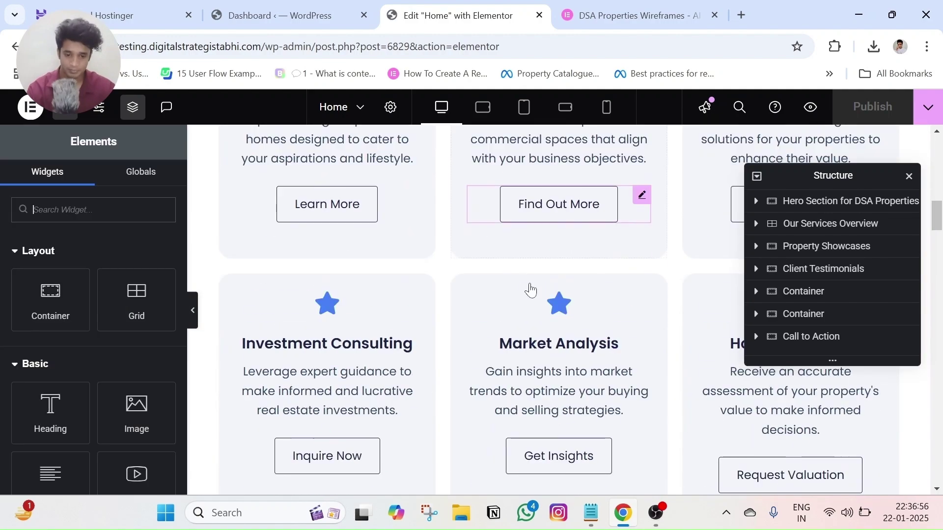
left_click(335, 320)
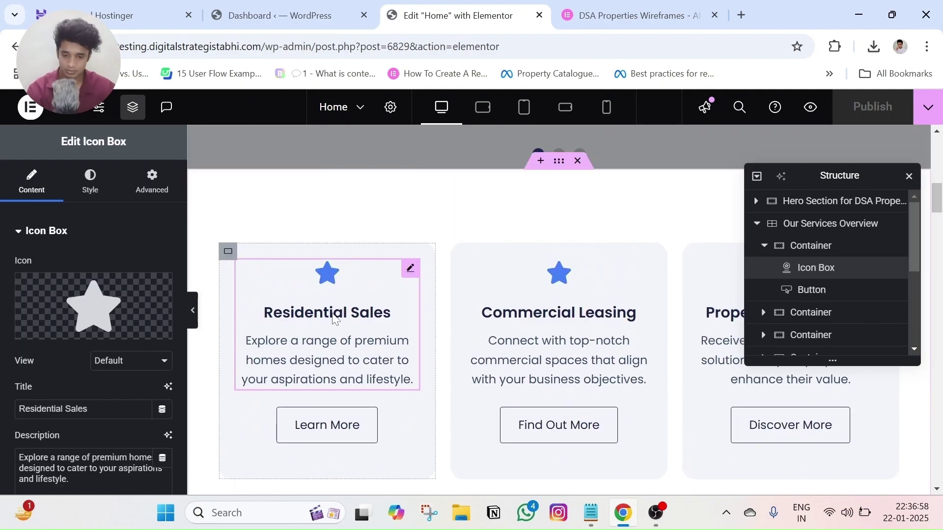
double_click(305, 312)
double_click(371, 313)
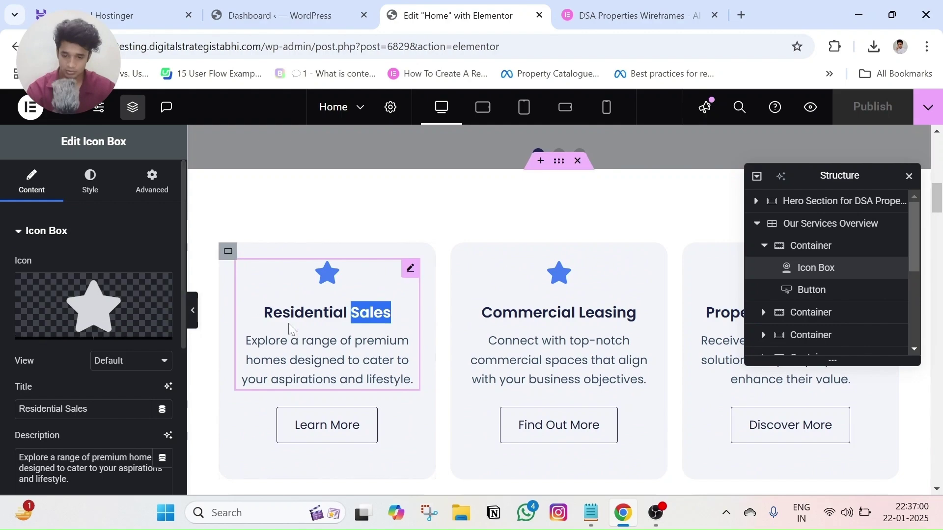
key("BackSpace")
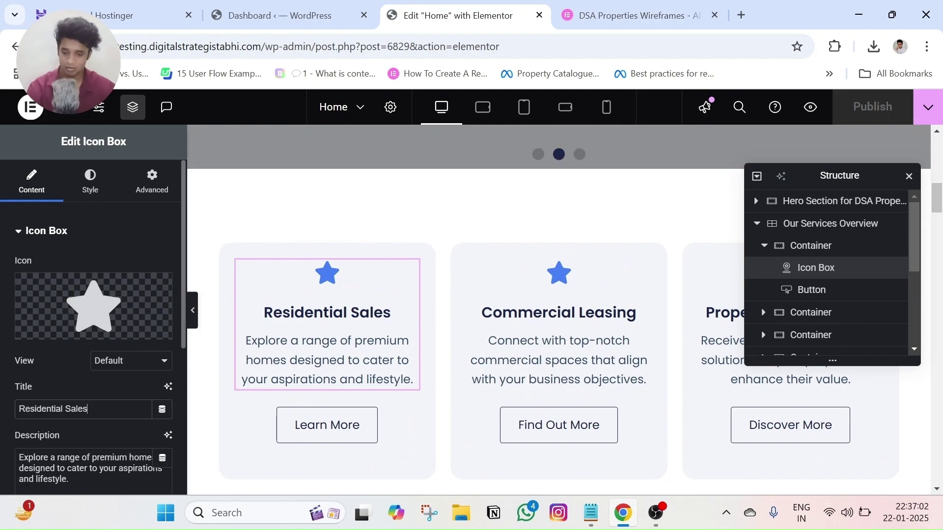
type("Offer")
- Select the placeholder image beside the Urban Retreats listing and switch to the Unsplash property photo results
scroll(343, 295, "down", 2)
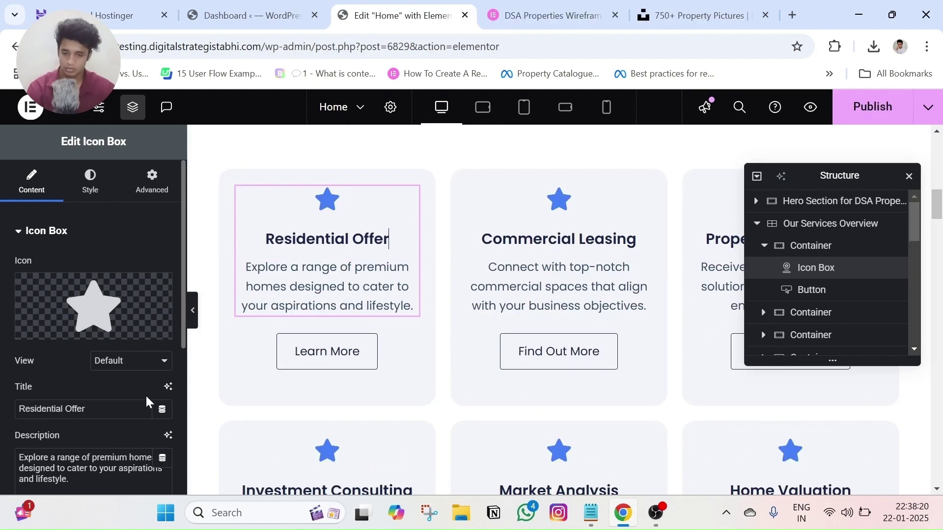
scroll(342, 376, "down", 10)
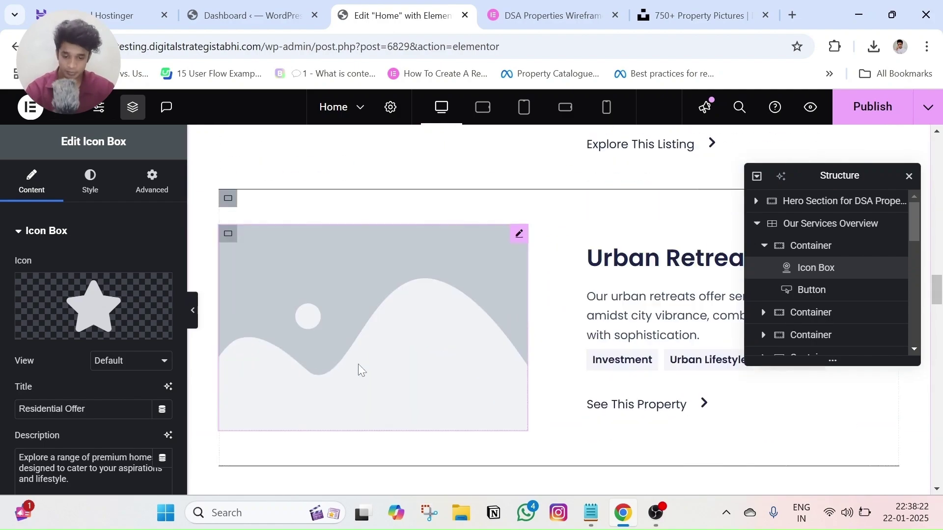
left_click(376, 298)
left_click(697, 15)
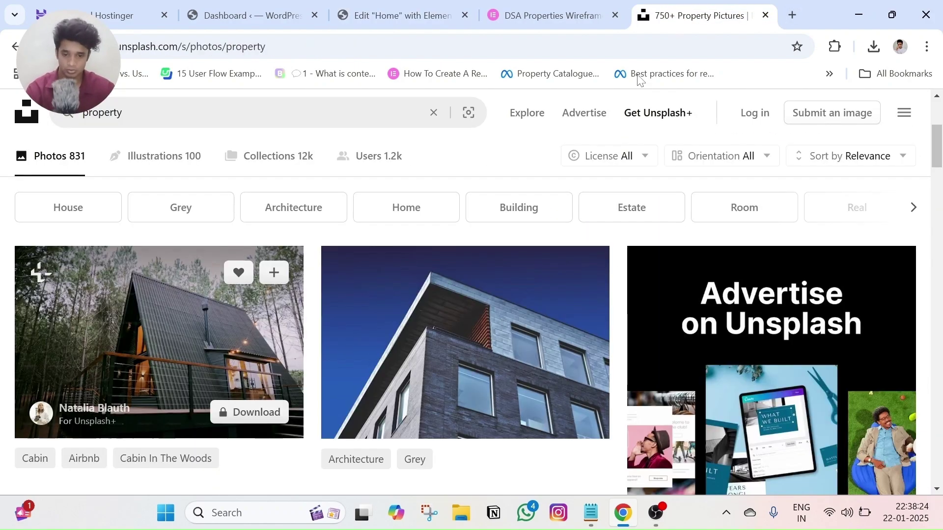
- Try to download the photo of the small cabin in the forest from the Unsplash results
scroll(404, 246, "down", 3)
scroll(213, 284, "up", 2)
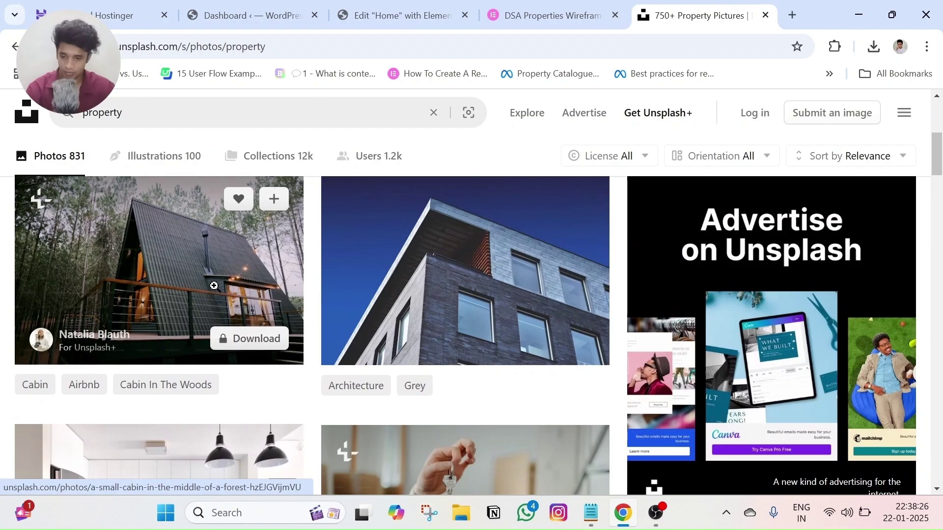
left_click(213, 285)
left_click(822, 131)
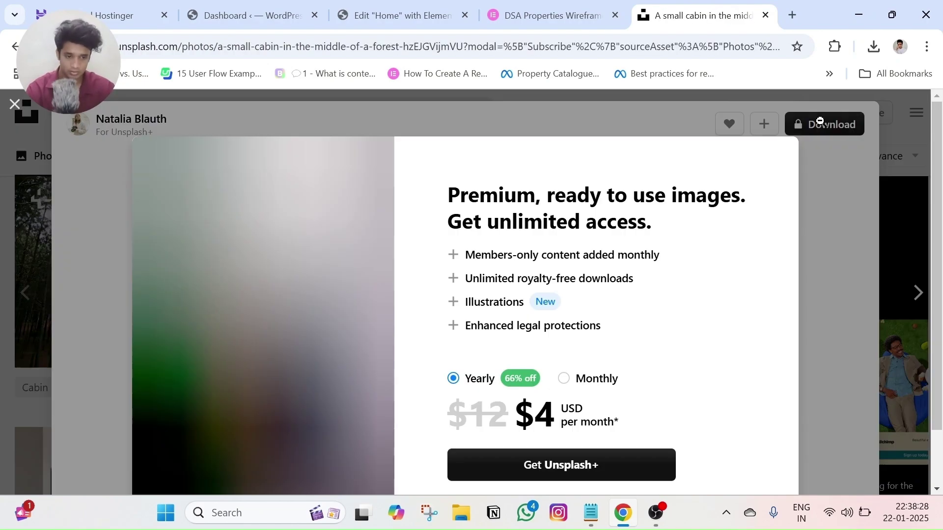
key("Escape")
left_click(11, 107)
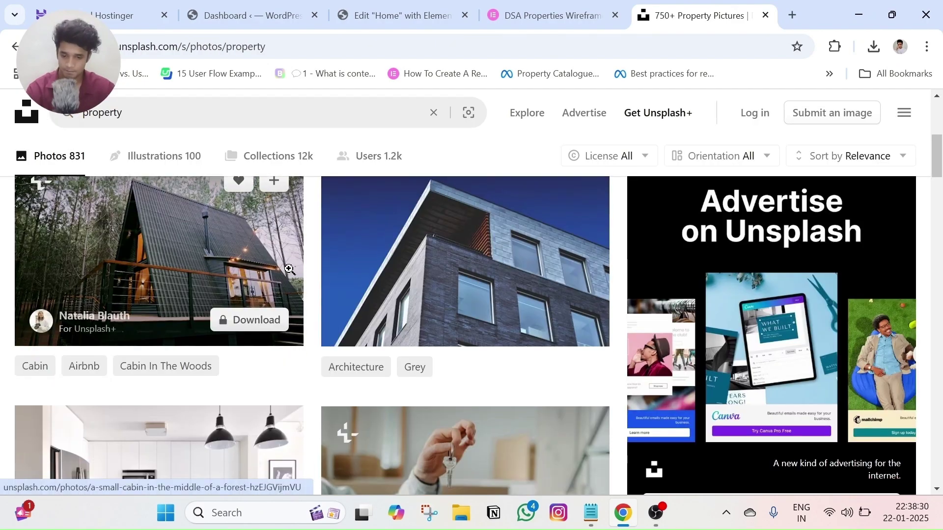
- Download the free Unsplash photo of the building's windowpanes and return to the Home page in the Elementor editor
scroll(442, 268, "down", 2)
left_click(467, 337)
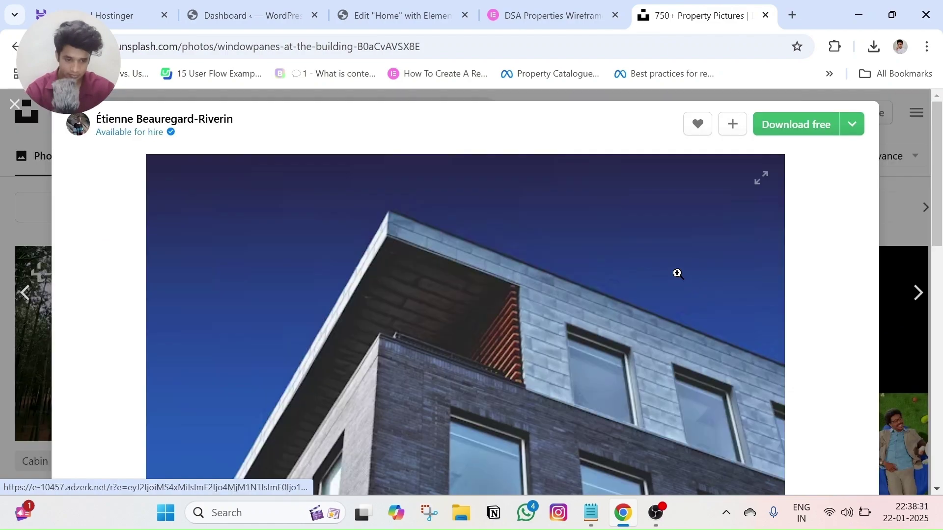
left_click(795, 126)
left_click(406, 6)
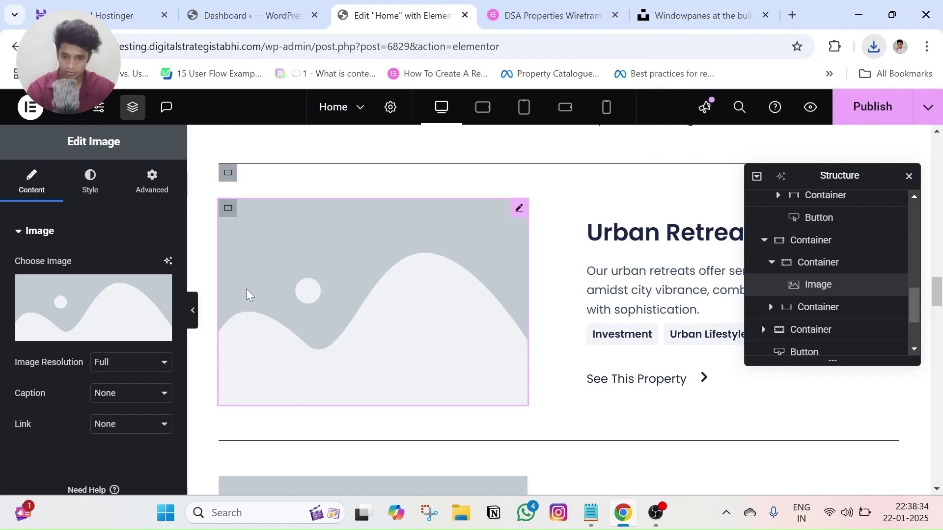
- Replace the placeholder image beside Urban Retreats by uploading the downloaded Unsplash photo of the building's windowpanes
left_click(86, 314)
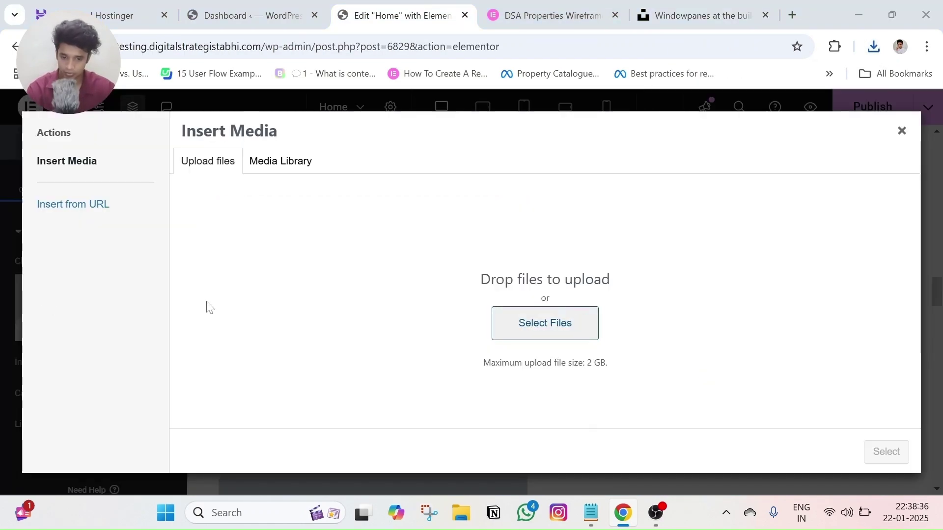
left_click(169, 157)
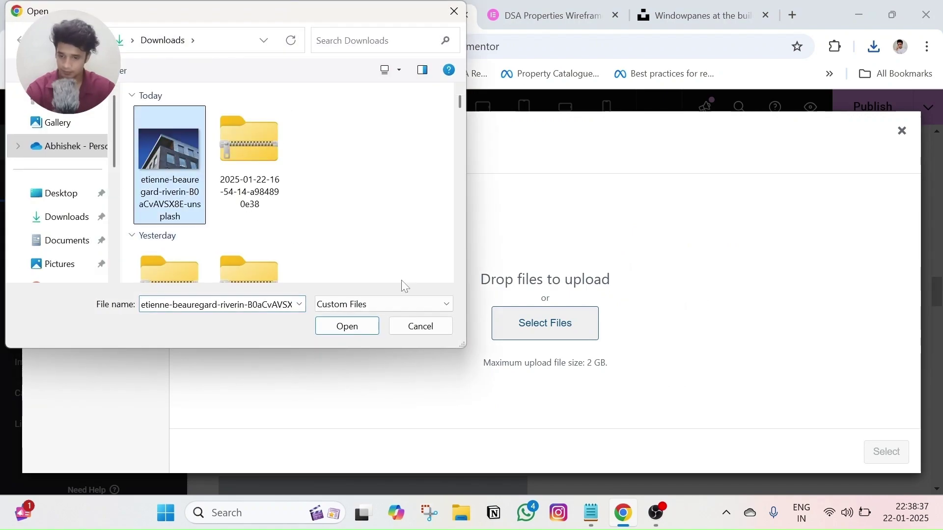
left_click(367, 330)
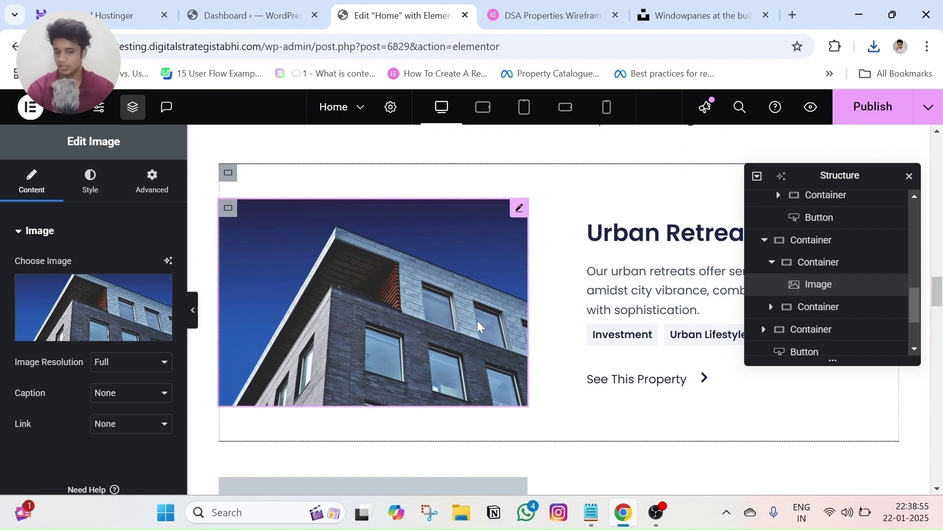
- Look over the Home page's slider, service boxes and featured property listings in the editor
scroll(603, 350, "up", 3)
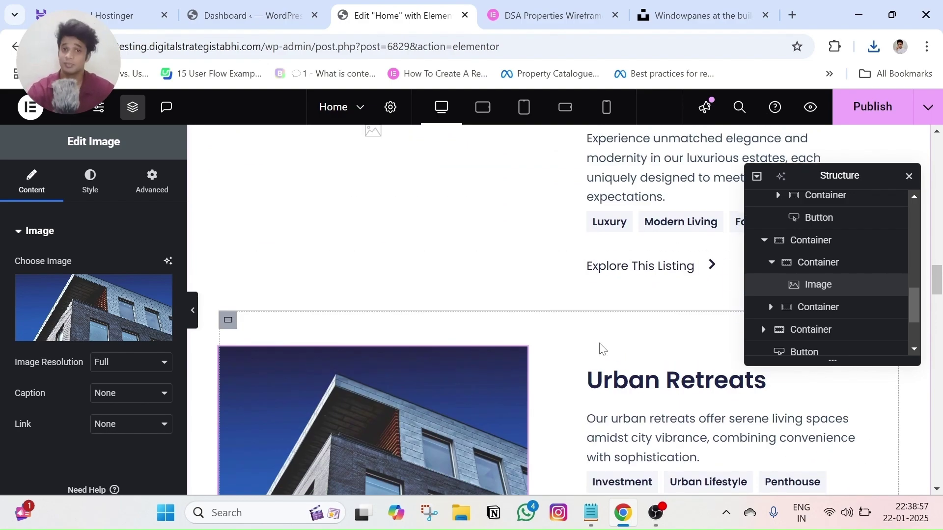
scroll(598, 363, "up", 3)
scroll(599, 361, "down", 7)
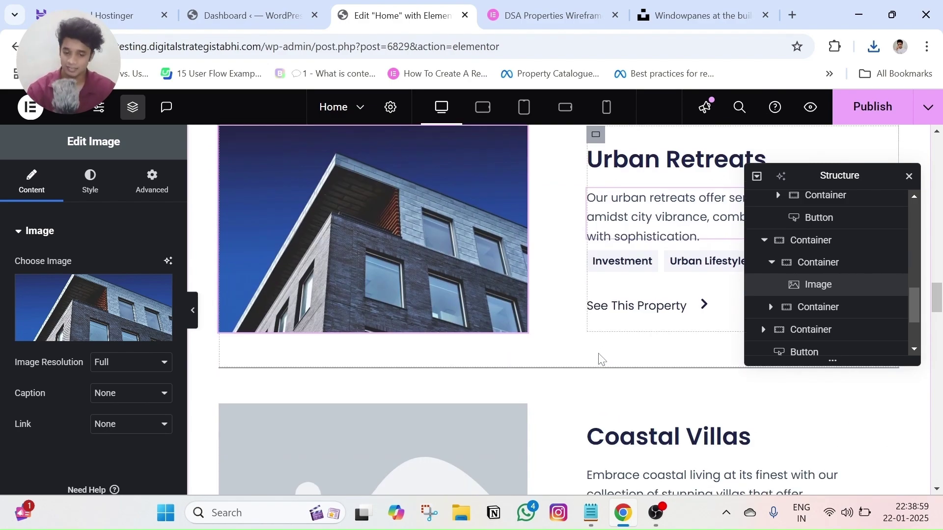
scroll(599, 360, "up", 15)
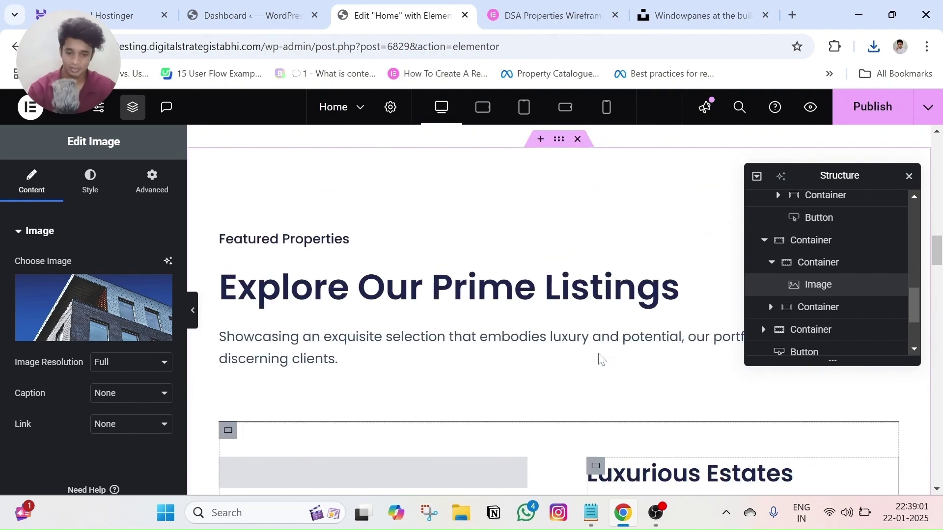
scroll(600, 357, "up", 7)
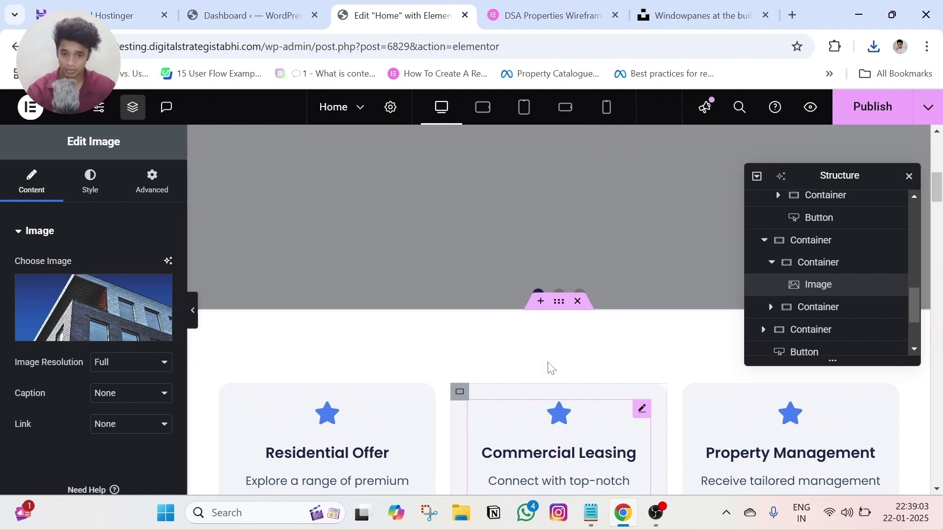
scroll(528, 356, "down", 8)
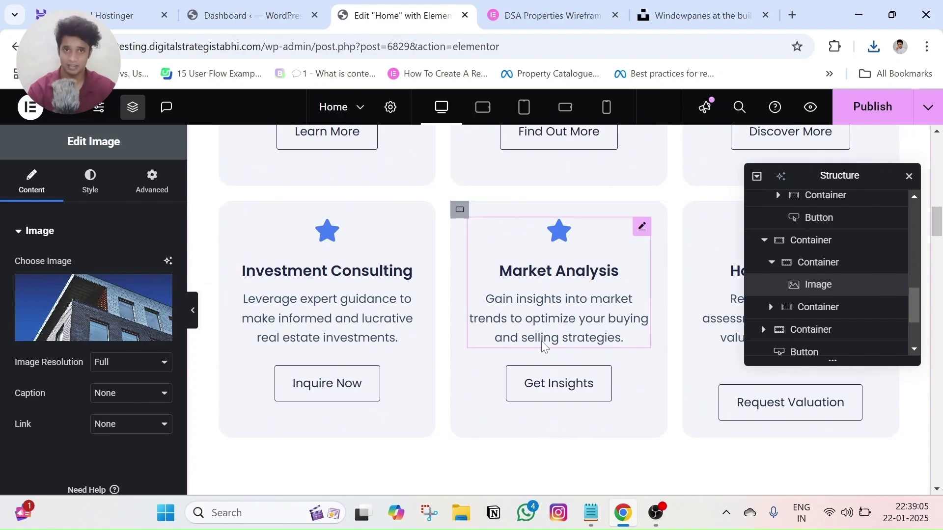
scroll(540, 349, "up", 10)
scroll(542, 344, "up", 5)
scroll(540, 336, "down", 15)
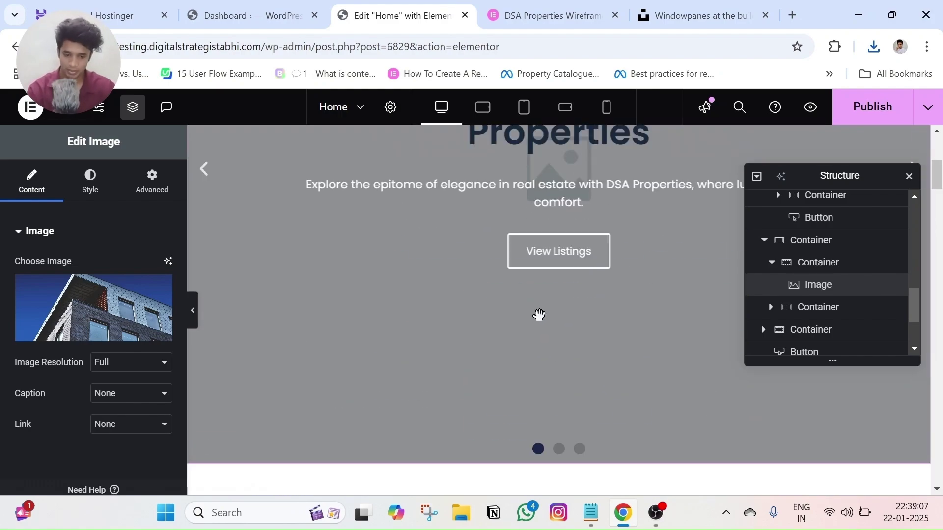
scroll(540, 321, "down", 10)
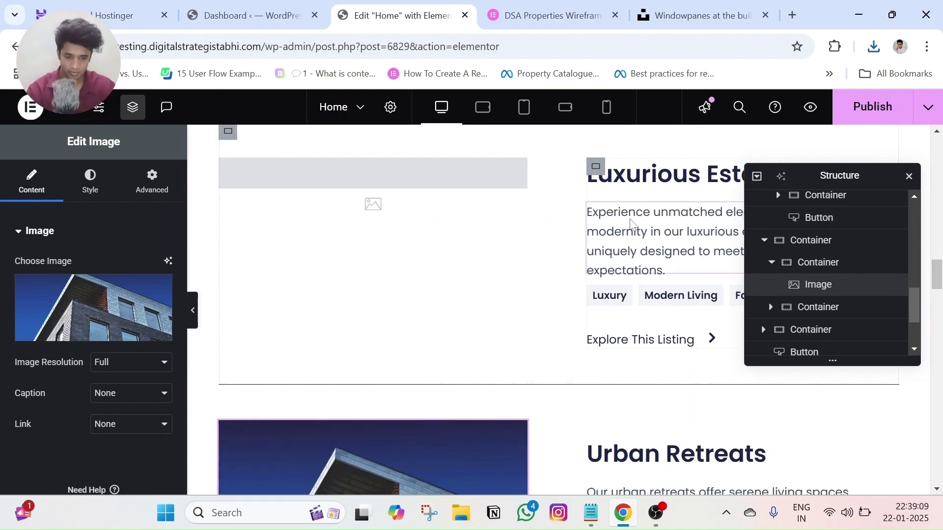
- Try the Pinyon Script and Pattaya fonts on the "Luxurious Estates" heading and settle on Patua One
left_click(634, 173)
left_click(91, 185)
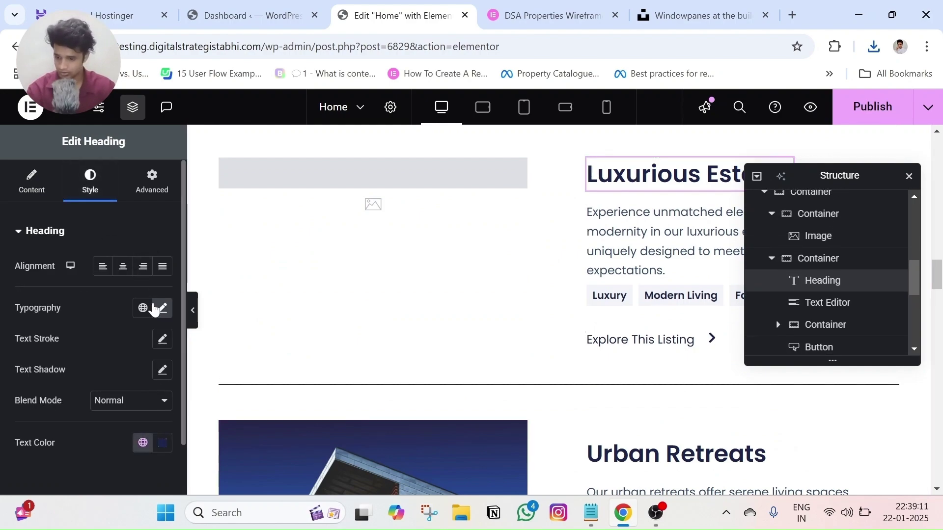
left_click(162, 310)
left_click(108, 387)
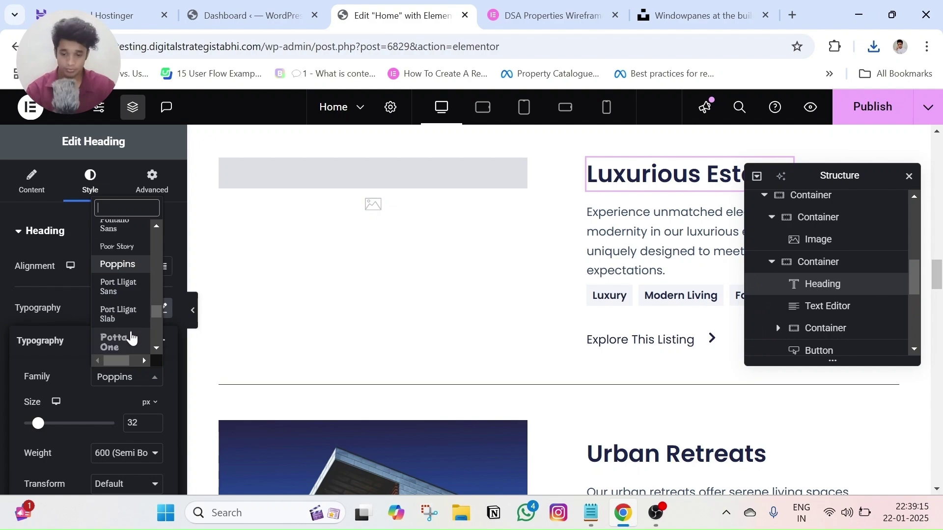
scroll(121, 316, "up", 1)
scroll(121, 316, "up", 6)
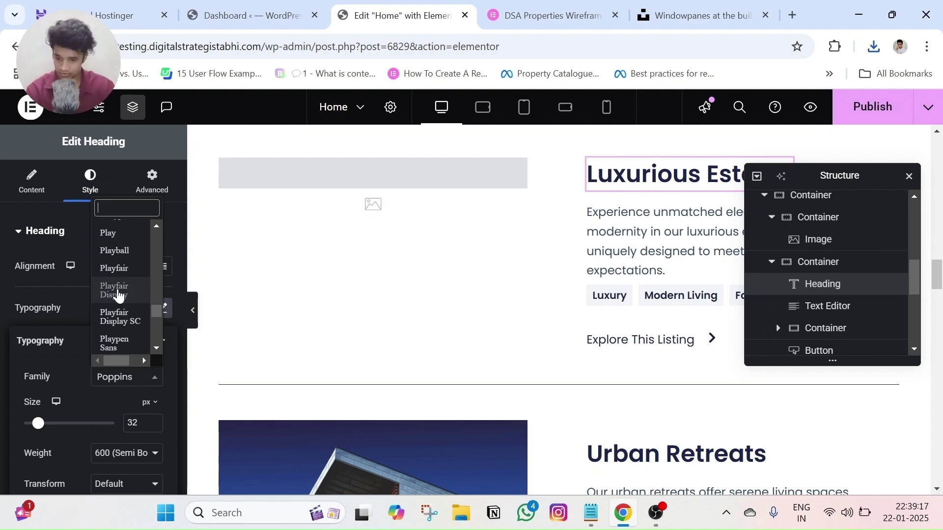
left_click(115, 278)
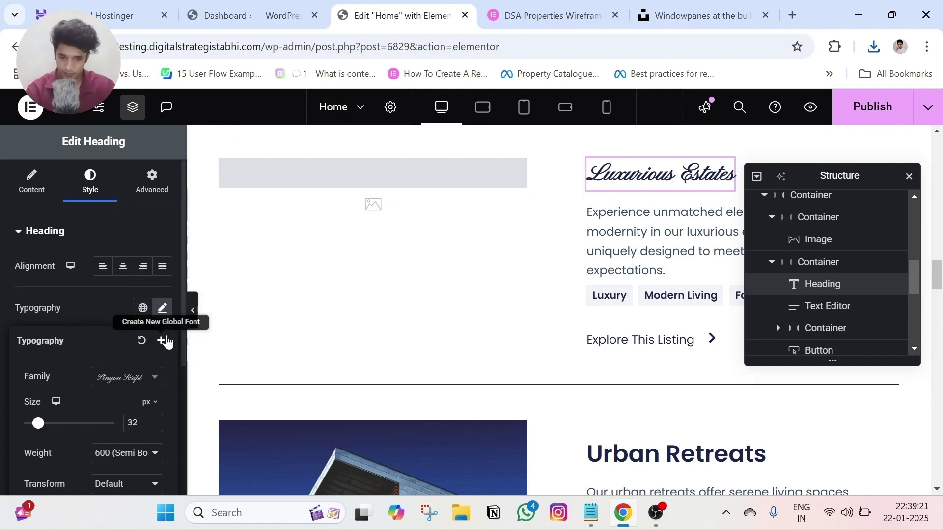
left_click(126, 378)
left_click(127, 282)
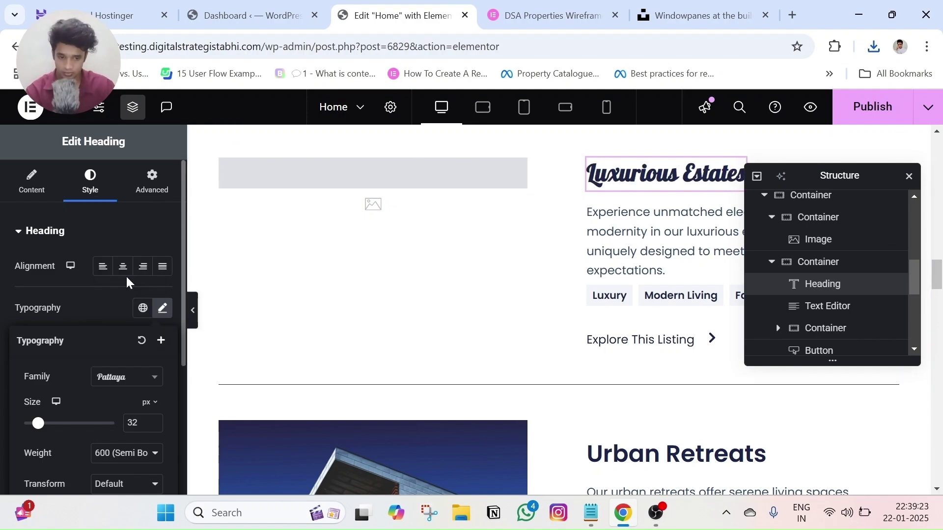
left_click(121, 374)
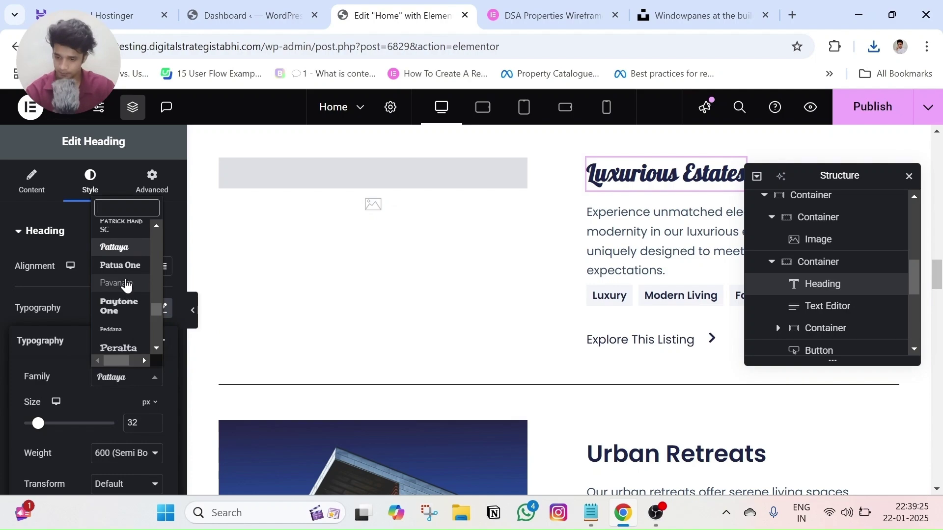
left_click(126, 275)
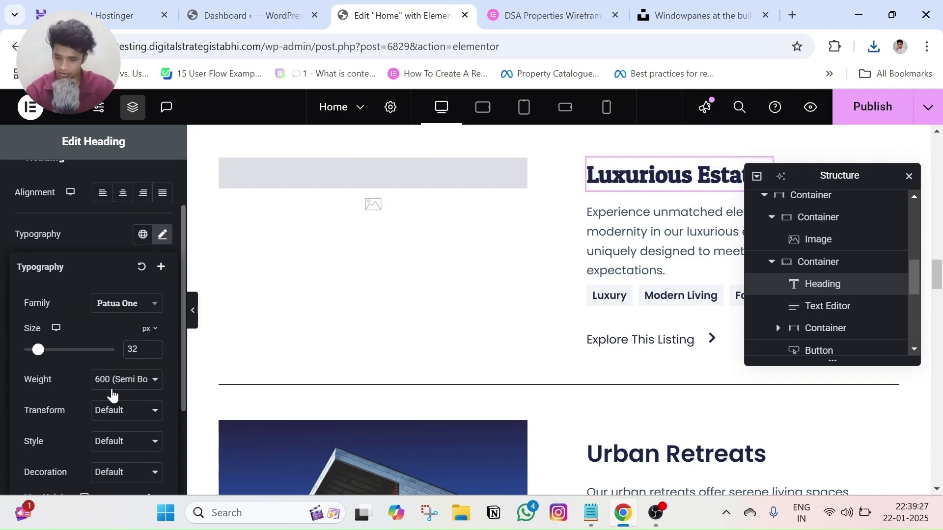
left_click(105, 305)
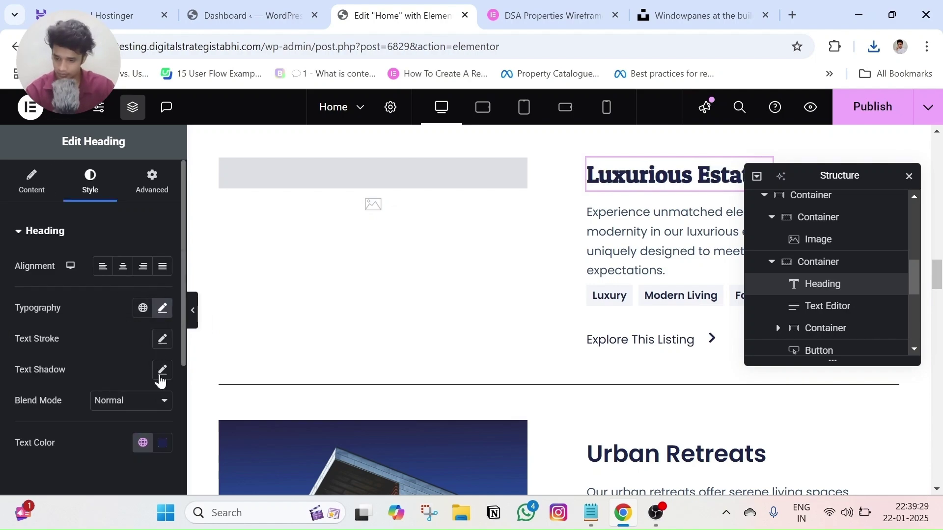
- Set the "Luxurious Estates" heading's text color to black, #000000, and collapse its heading style settings
left_click(163, 448)
left_click_drag(151, 314, 82, 375)
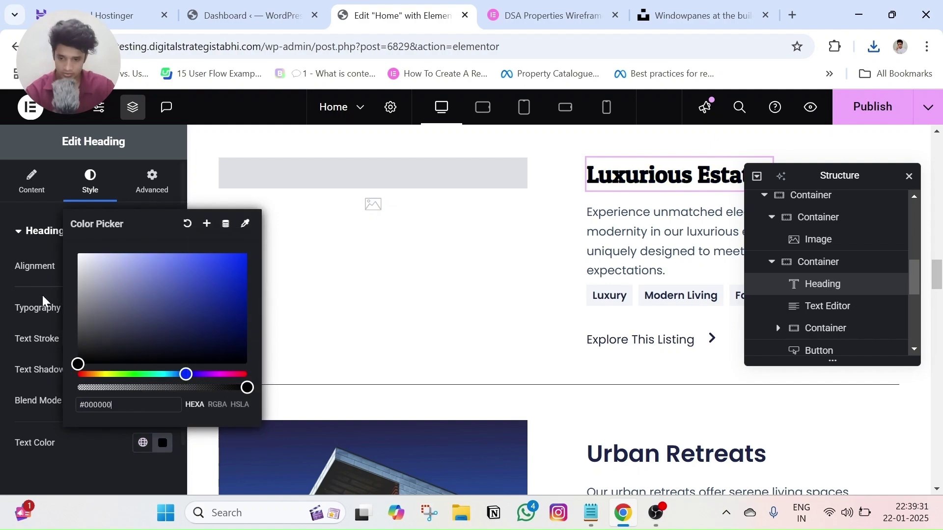
left_click(29, 231)
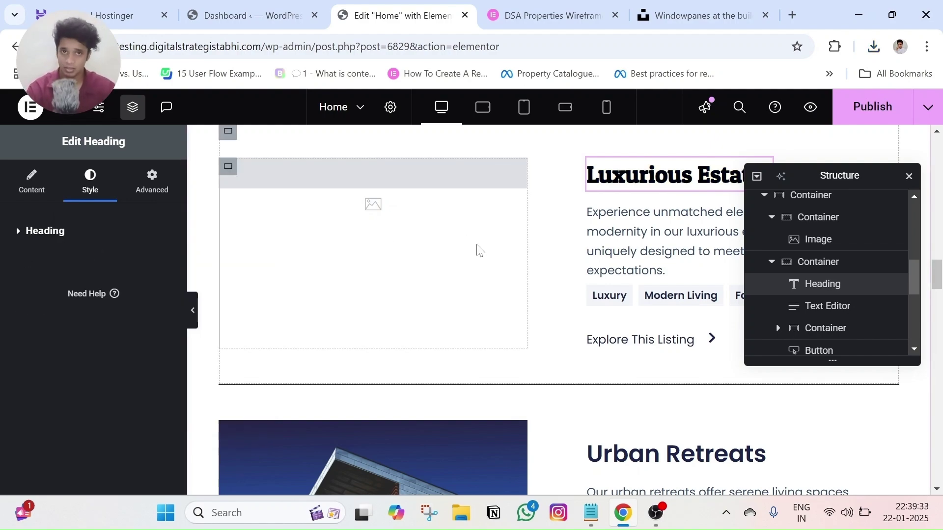
- Return to the WordPress dashboard, open the list of all pages and look through the site's published pages
scroll(614, 290, "down", 1)
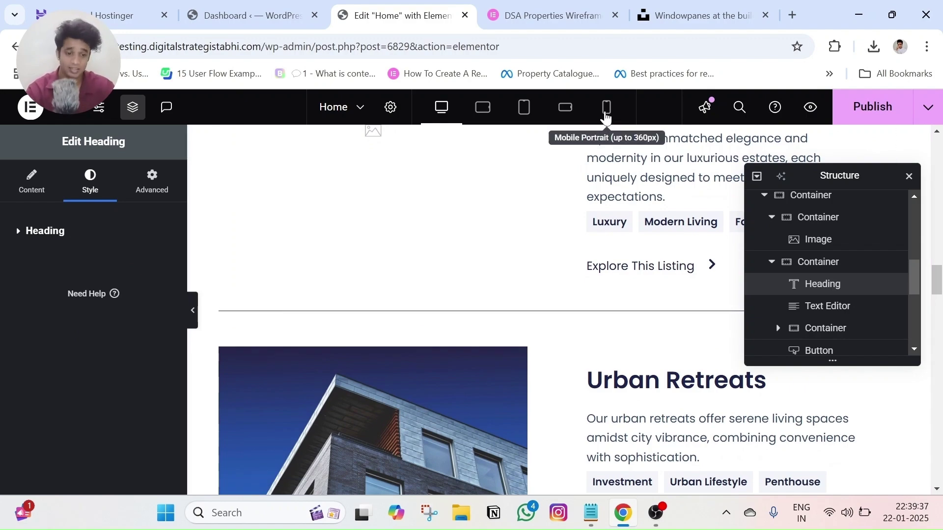
scroll(572, 217, "up", 15)
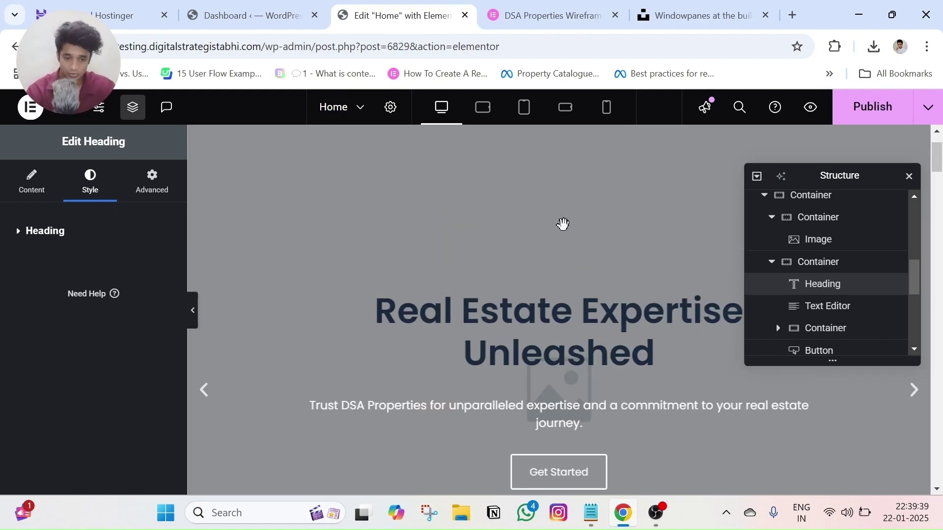
left_click(248, 15)
mouse_move(40, 346)
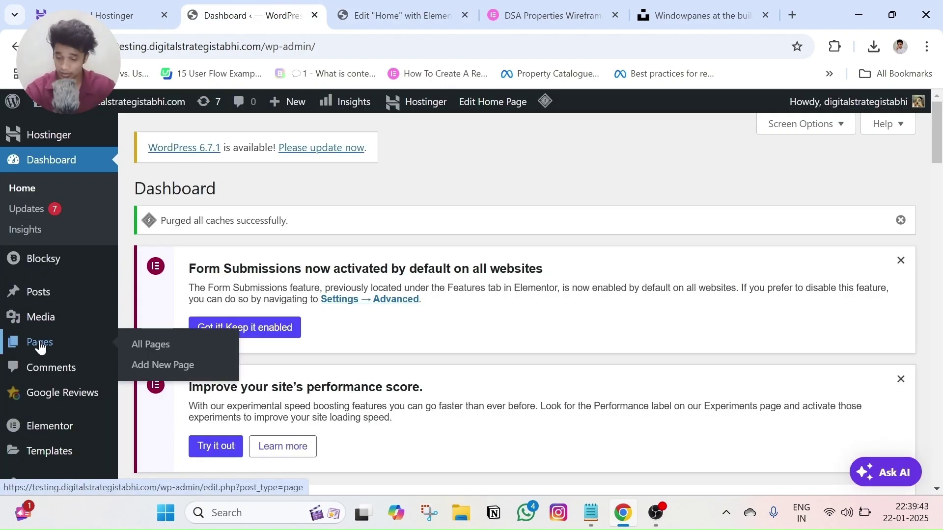
left_click(34, 343)
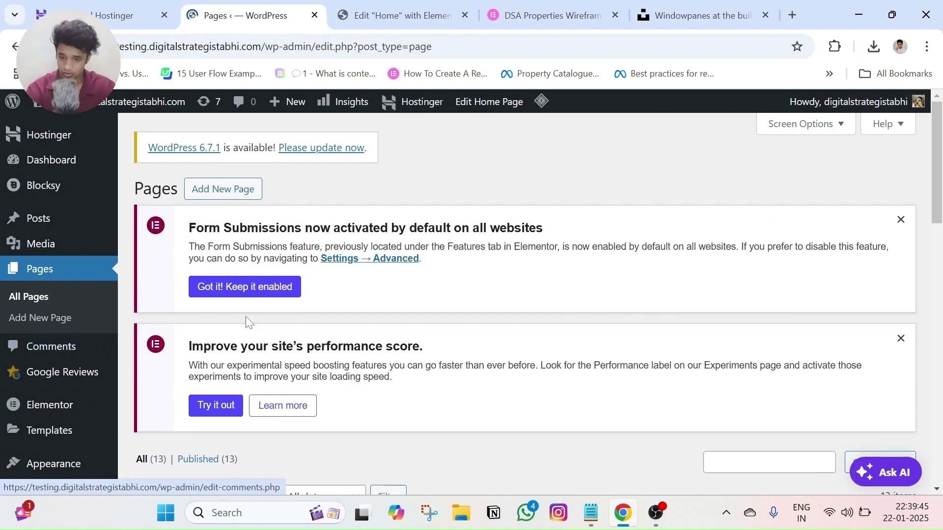
scroll(280, 322, "down", 9)
scroll(225, 275, "up", 3)
scroll(226, 273, "up", 3)
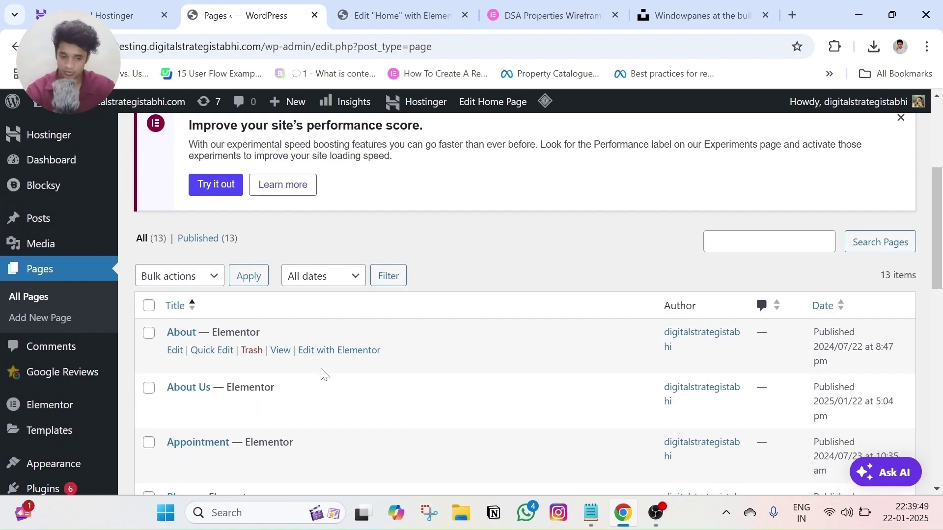
scroll(275, 376, "down", 9)
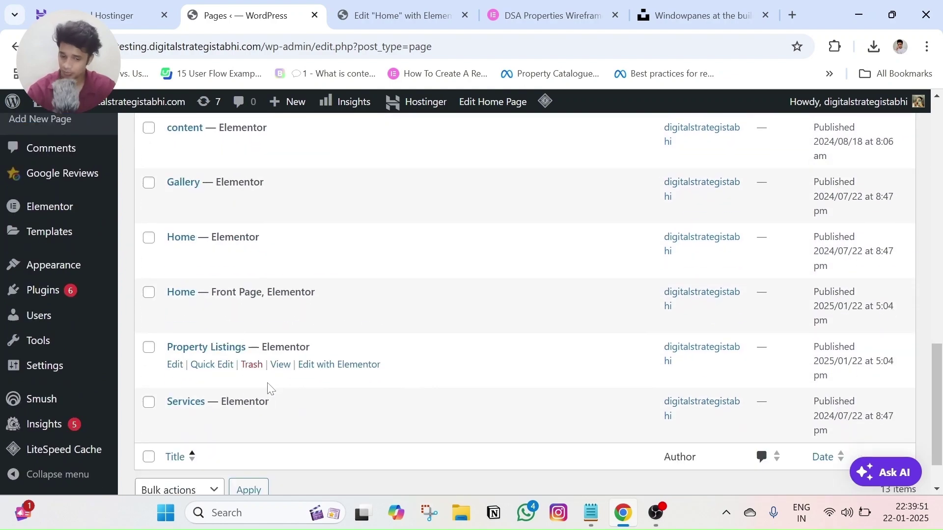
scroll(210, 374, "up", 4)
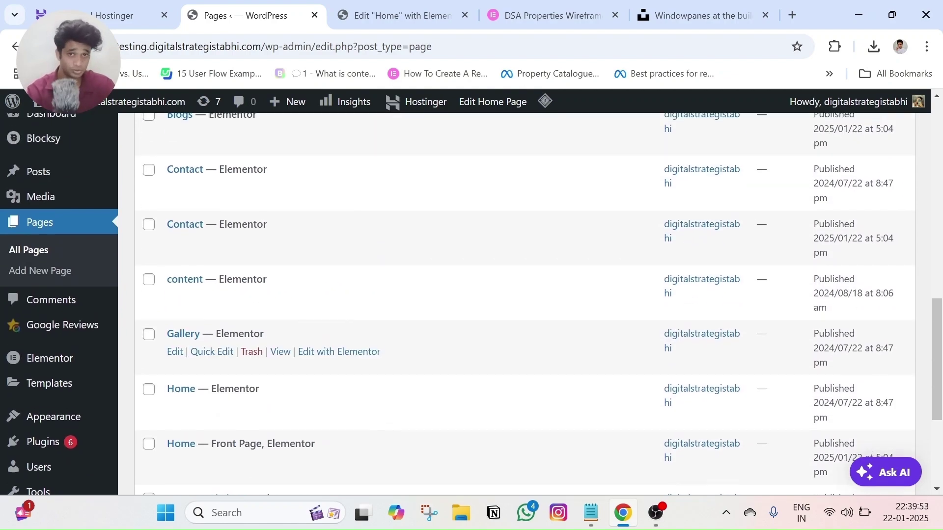
scroll(270, 363, "down", 5)
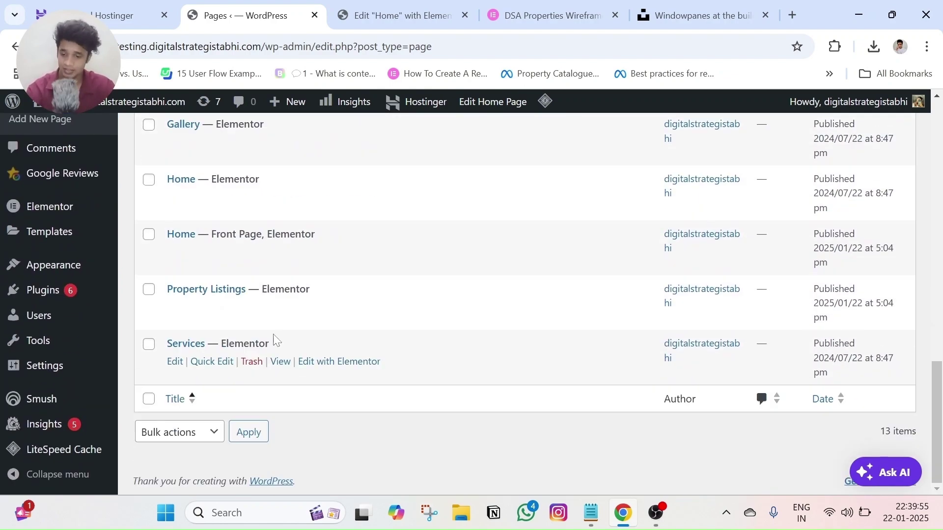
scroll(314, 320, "up", 7)
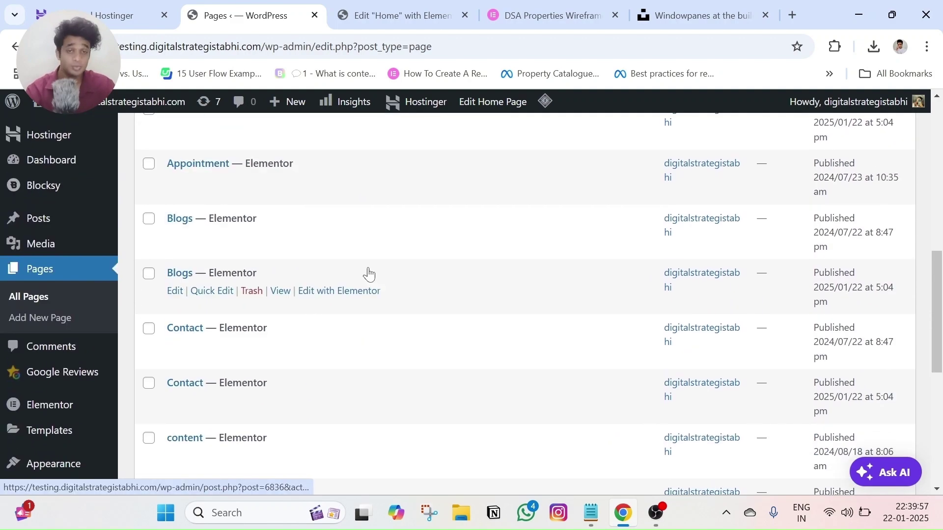
- Open the Property Listings page with Elementor in a new tab and close the Home editor tab without saving
left_click(400, 15)
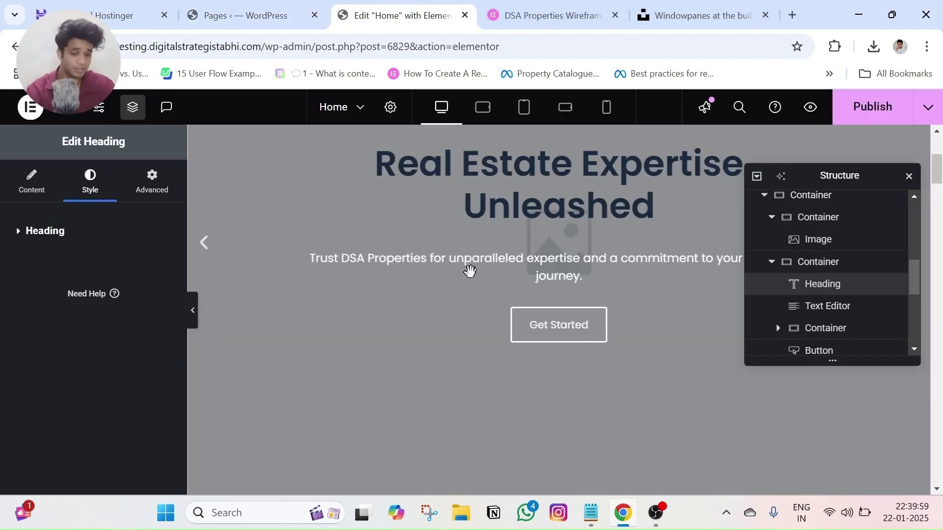
scroll(470, 271, "down", 3)
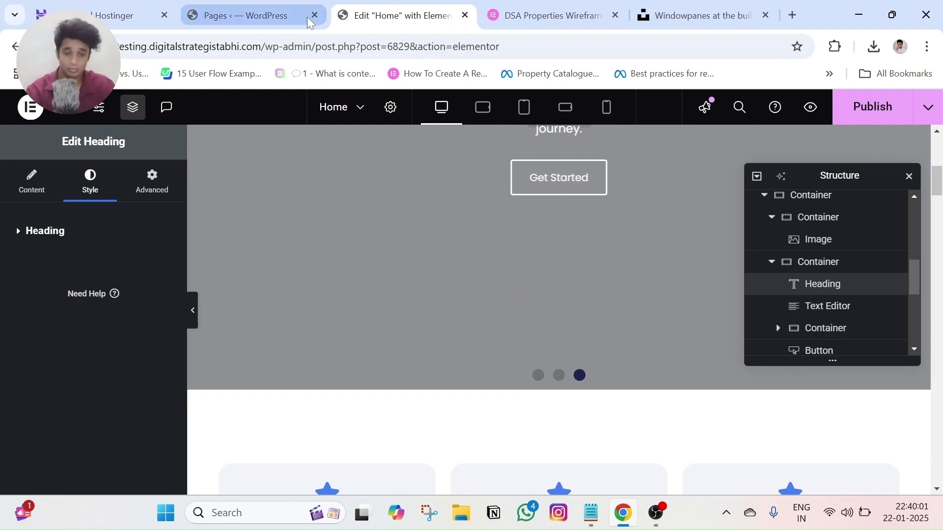
left_click(319, 6)
scroll(262, 396, "down", 6)
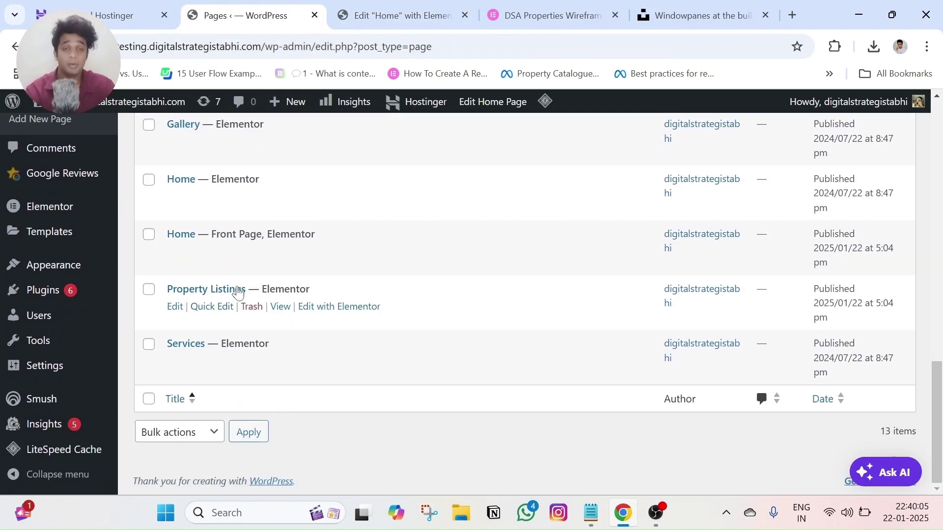
right_click(328, 309)
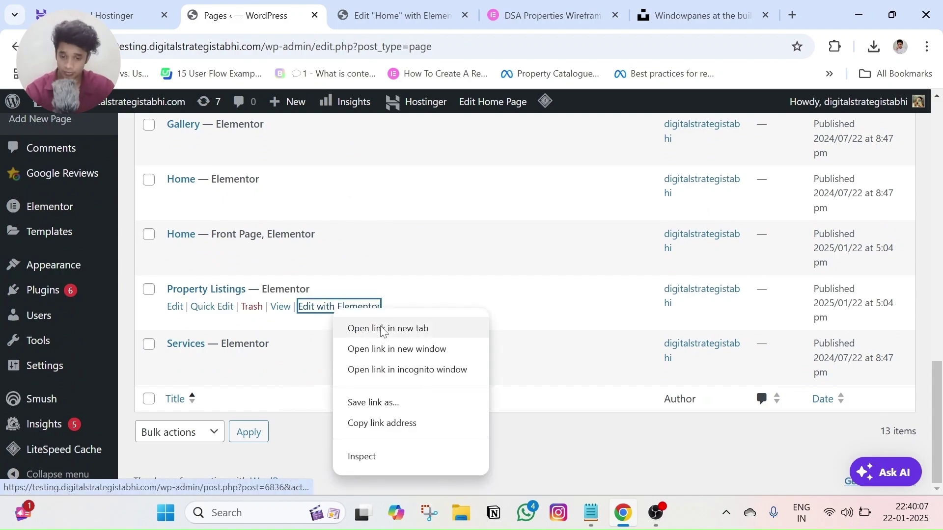
left_click(378, 328)
left_click(515, 18)
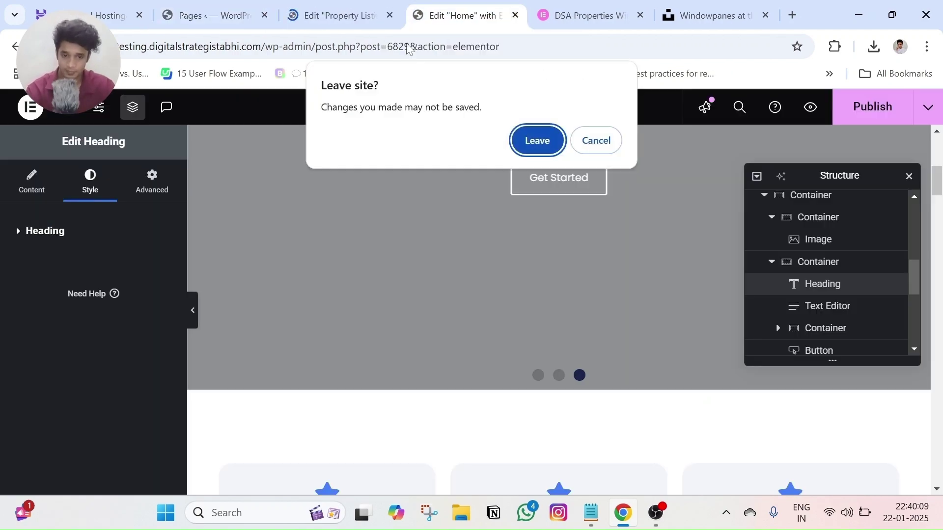
left_click(537, 141)
left_click(393, 15)
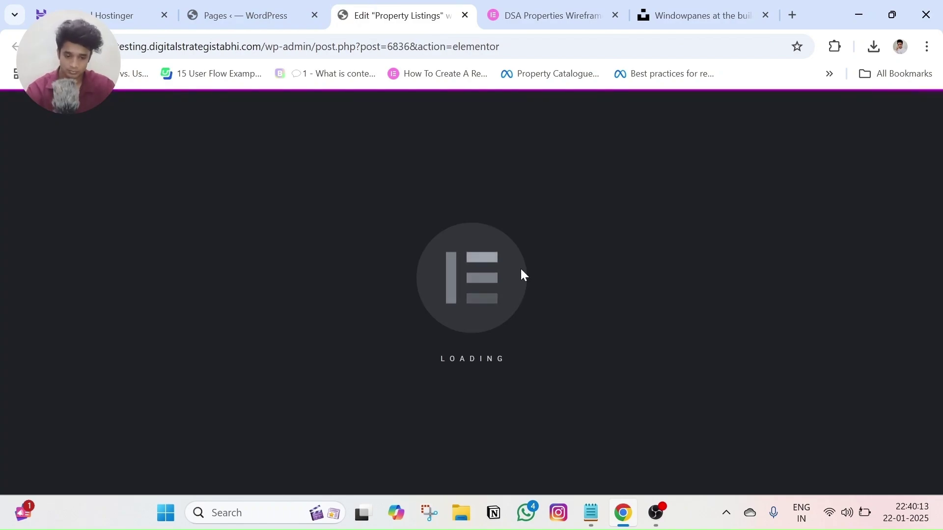
- Look through the Property Listings page's contact form, featured properties, property cards and the sections below in the desktop layout
scroll(516, 290, "down", 8)
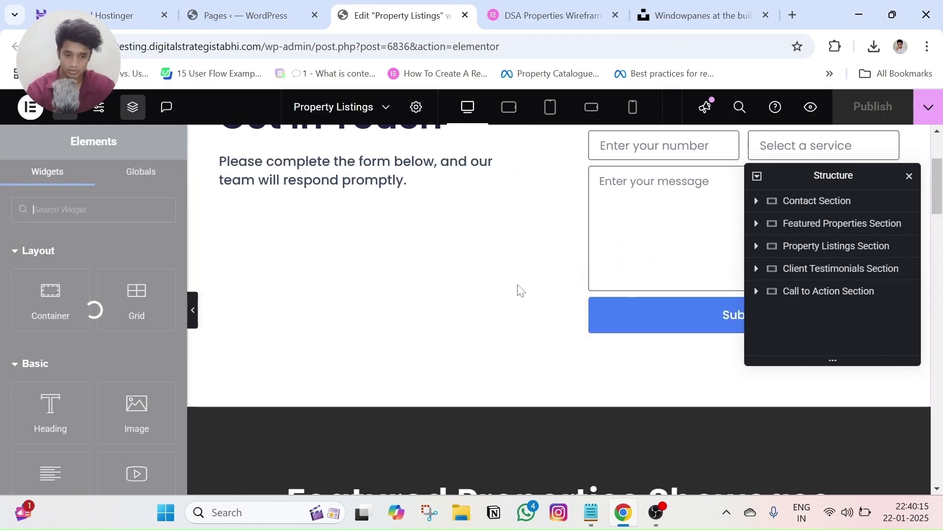
scroll(515, 294, "down", 8)
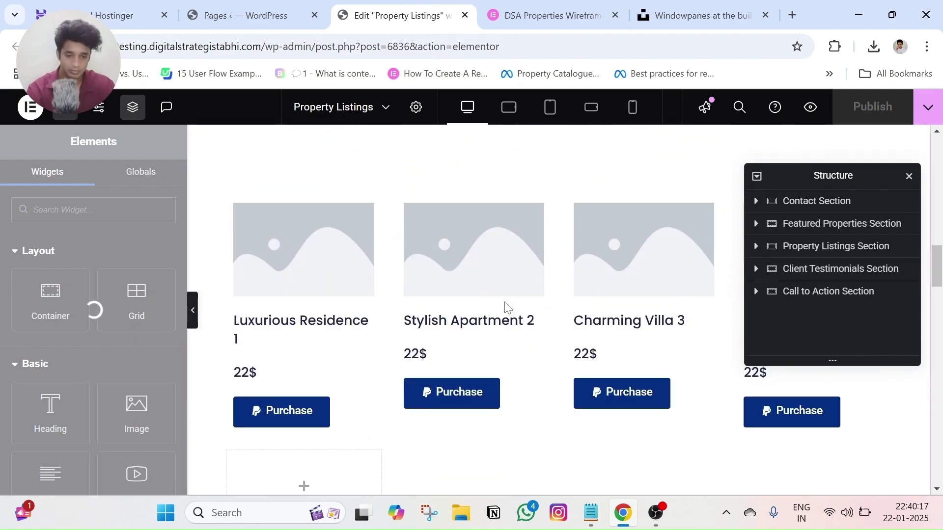
scroll(501, 304, "up", 14)
scroll(498, 305, "down", 5)
scroll(499, 305, "up", 5)
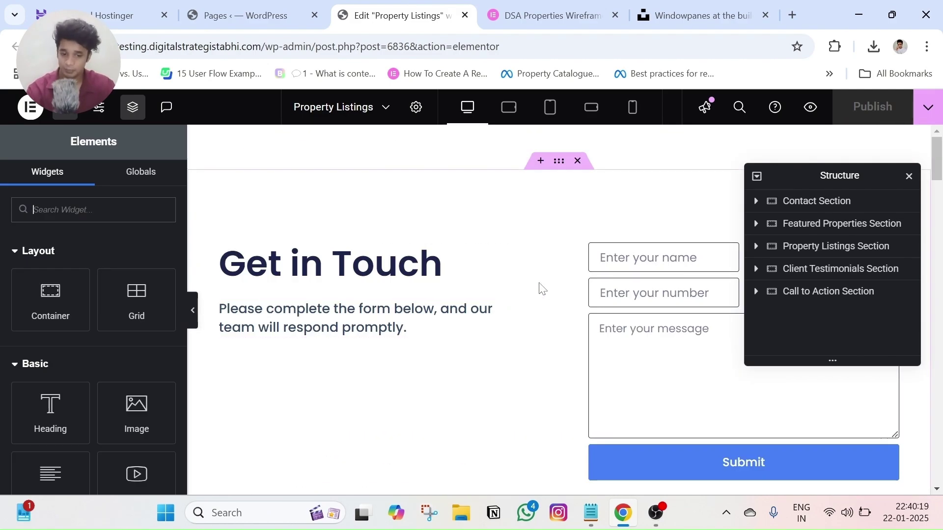
scroll(526, 302, "down", 5)
scroll(516, 310, "down", 8)
scroll(393, 304, "up", 2)
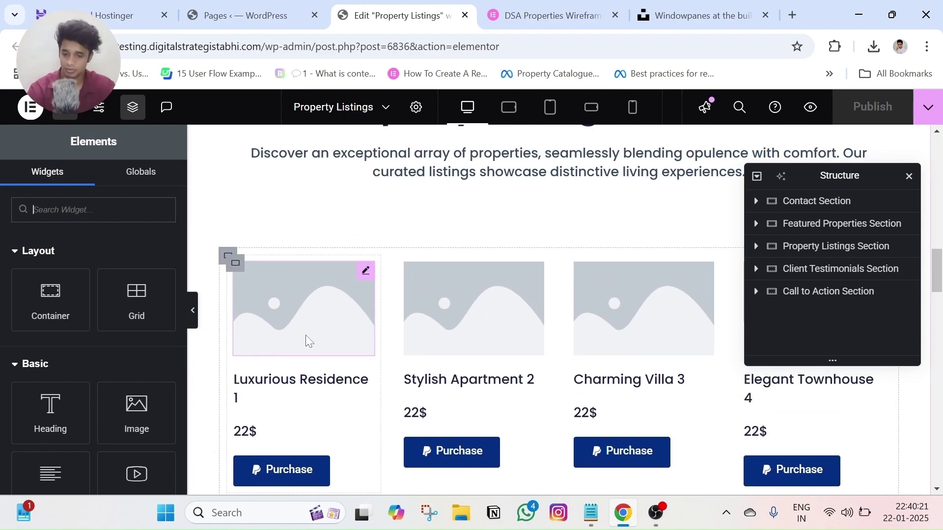
left_click(307, 338)
scroll(295, 412, "down", 2)
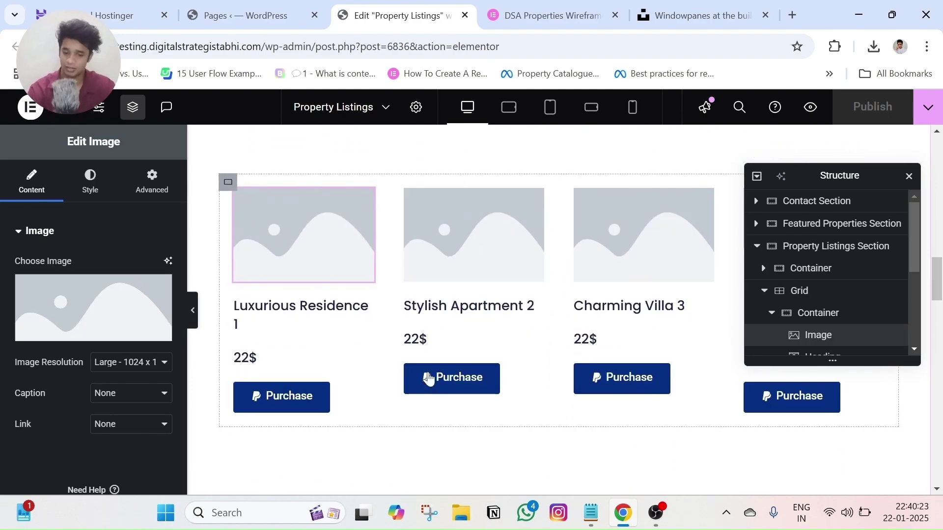
scroll(432, 378, "down", 5)
scroll(435, 378, "down", 2)
scroll(445, 364, "up", 15)
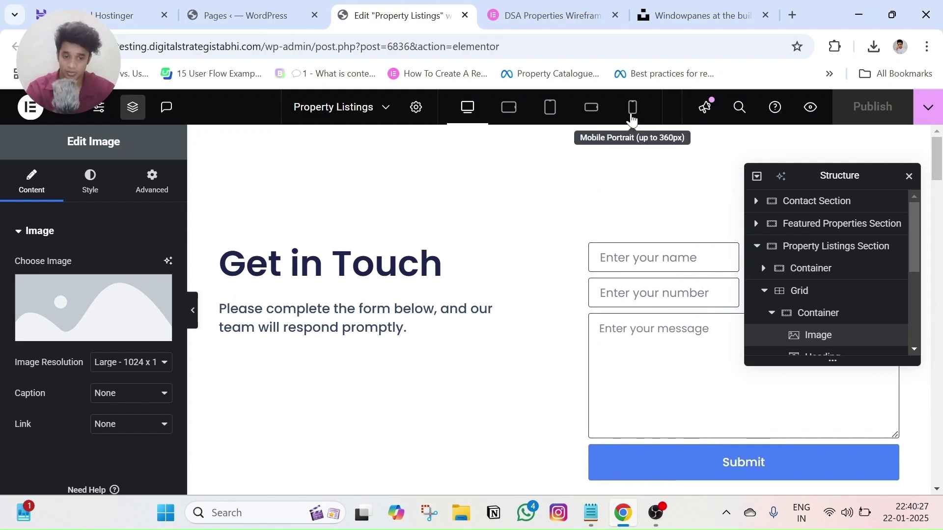
- In the Mobile Portrait view, set the "Client Testimonials" heading's font size to 30 px
left_click(633, 120)
scroll(577, 288, "down", 10)
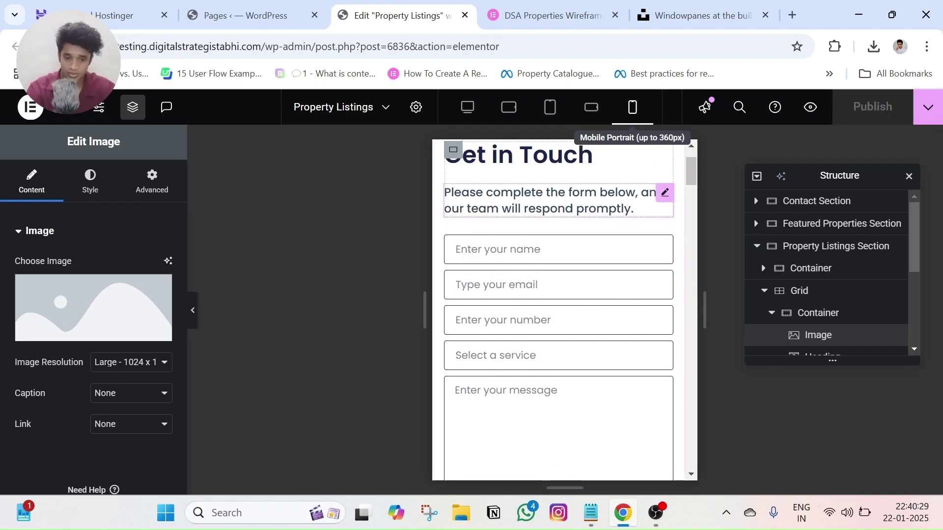
scroll(576, 289, "down", 15)
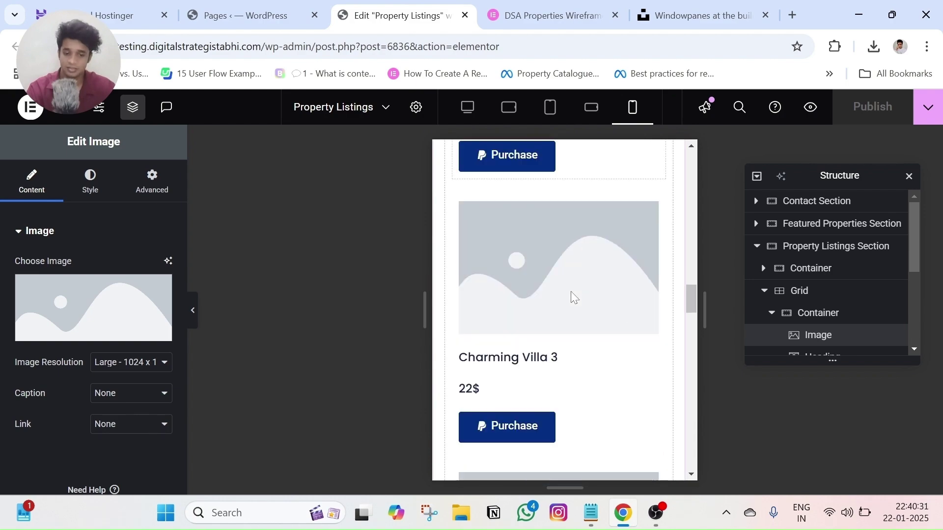
scroll(572, 296, "down", 8)
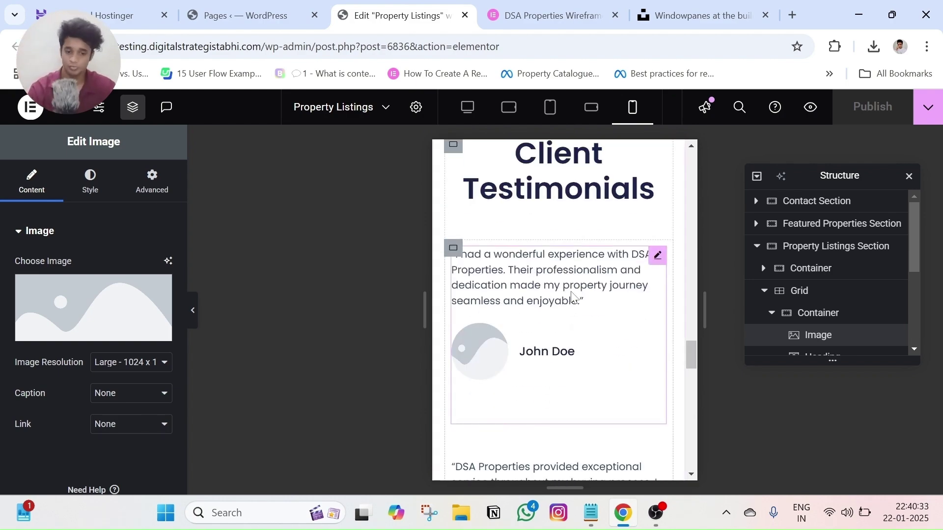
left_click(573, 313)
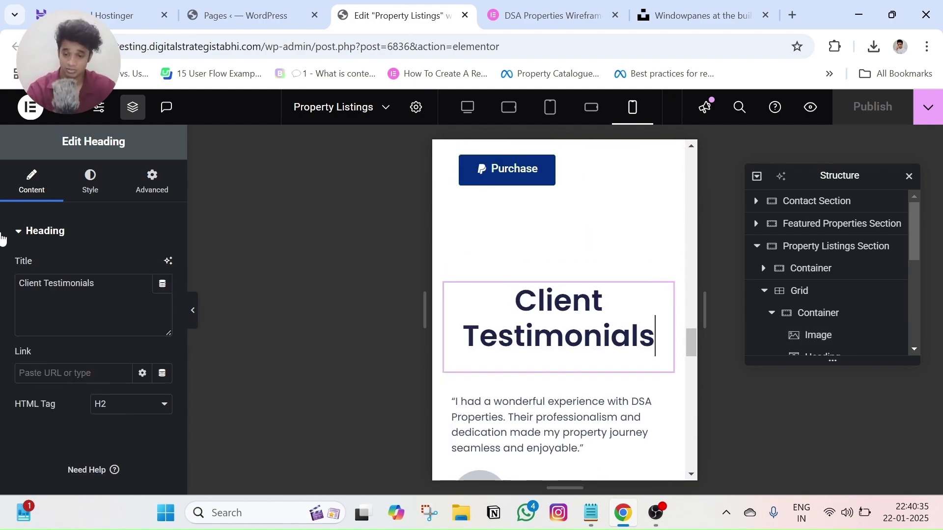
left_click(91, 183)
left_click(162, 308)
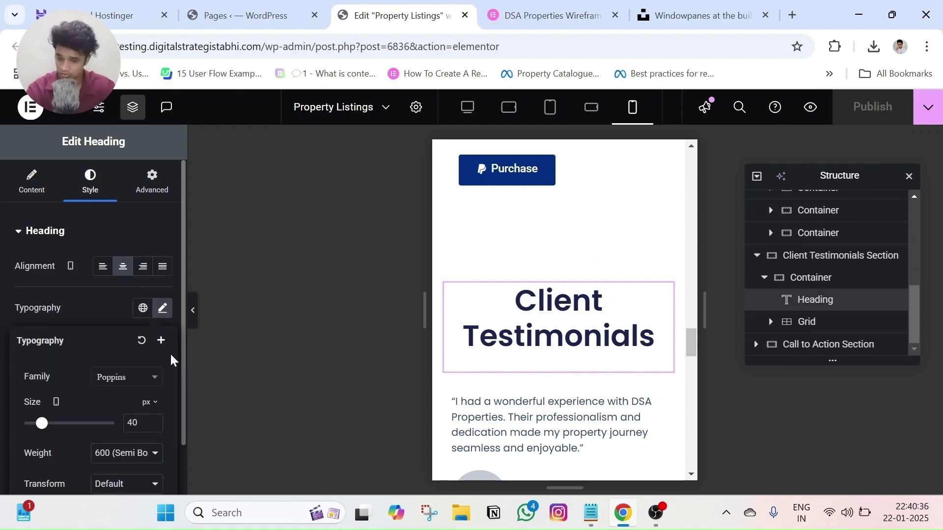
left_click(153, 425)
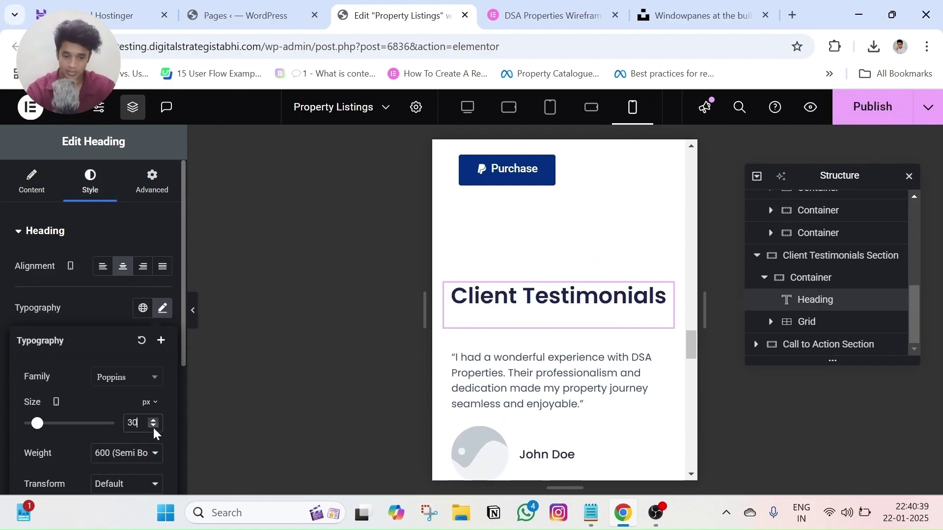
- Check the rest of the mobile layout, then return to the desktop view and select the Get in Touch form
scroll(580, 353, "down", 1)
scroll(580, 353, "down", 15)
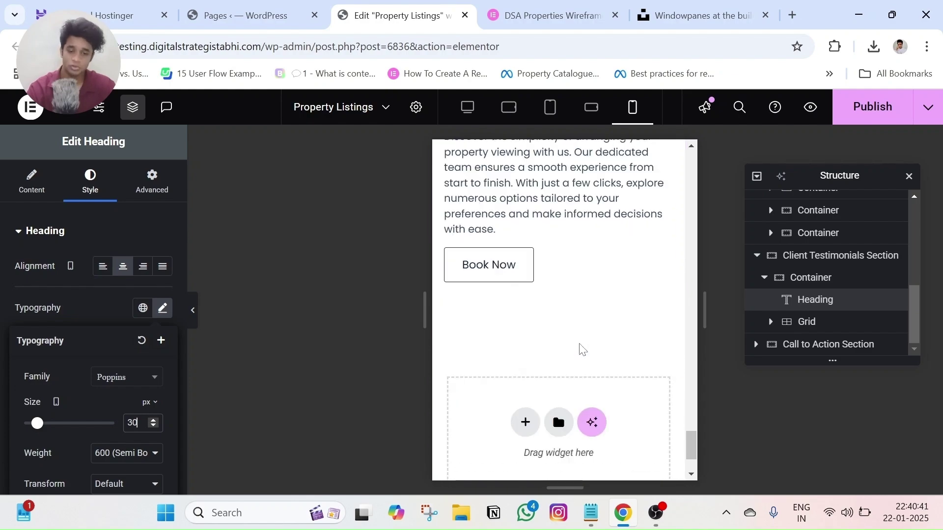
scroll(579, 341, "up", 8)
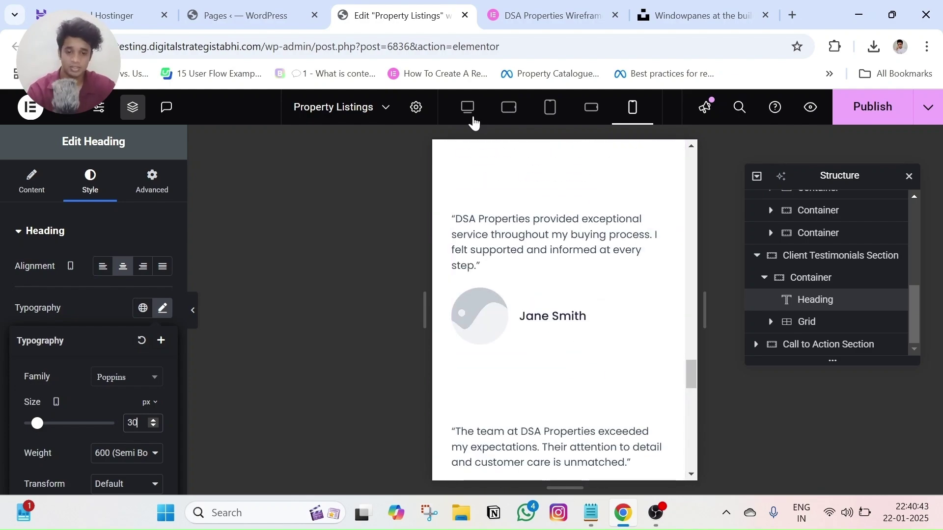
left_click(472, 121)
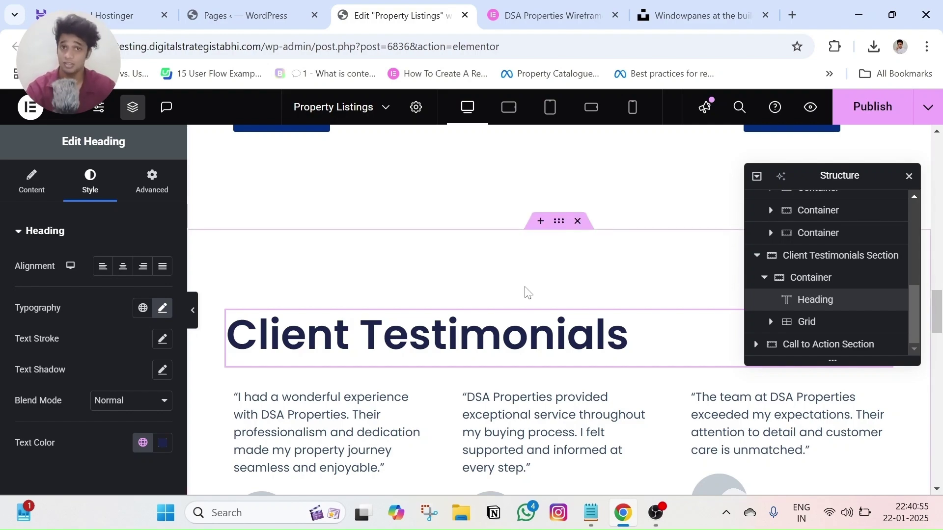
scroll(528, 293, "up", 15)
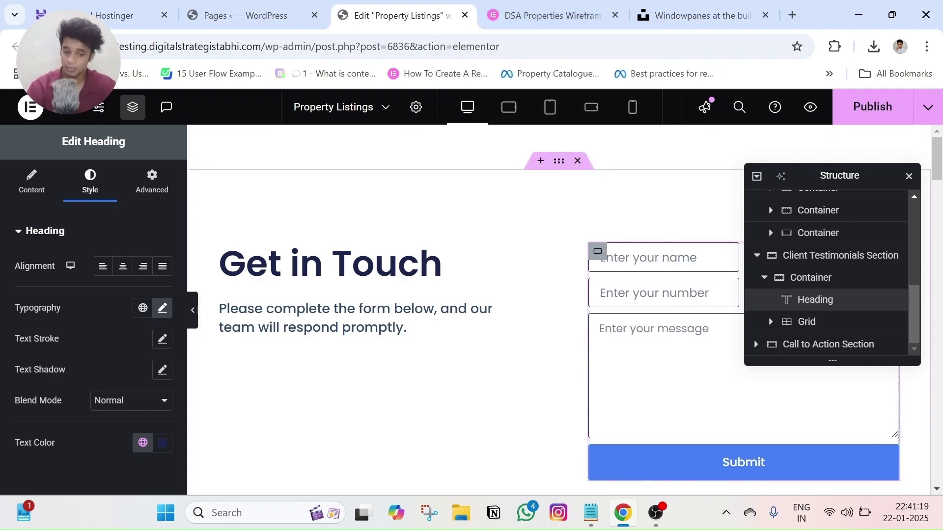
left_click(597, 251)
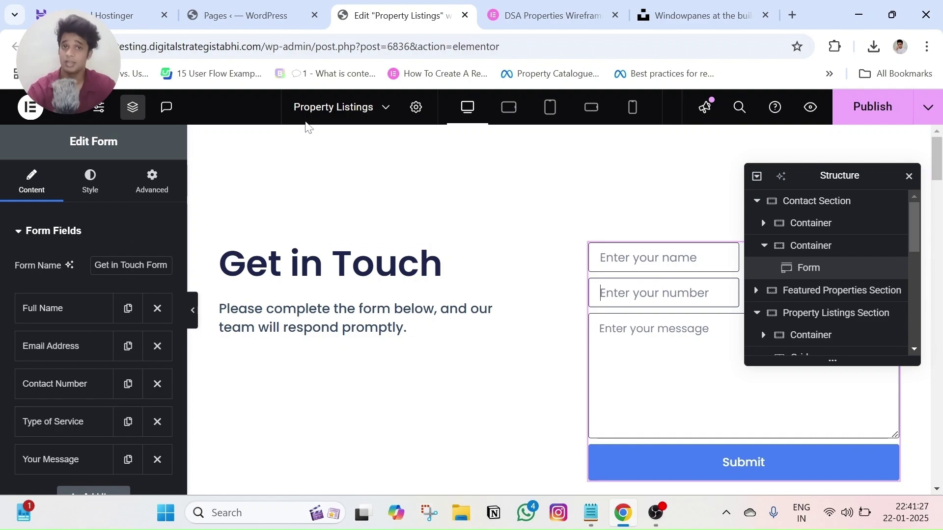
- Switch to the Hostinger websites list and open the WordPress admin of lemonchiffon-crow-420738.hostingersite.com
left_click(246, 15)
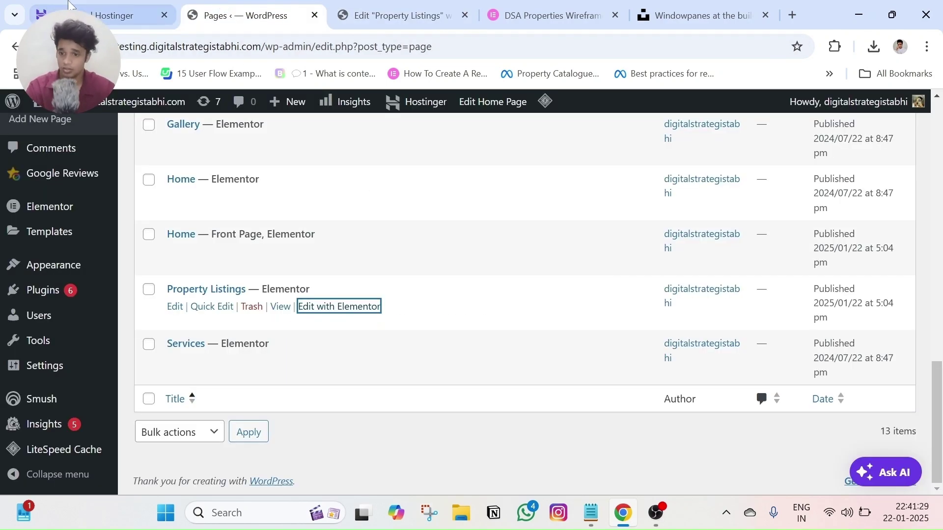
left_click(118, 15)
scroll(431, 204, "up", 1)
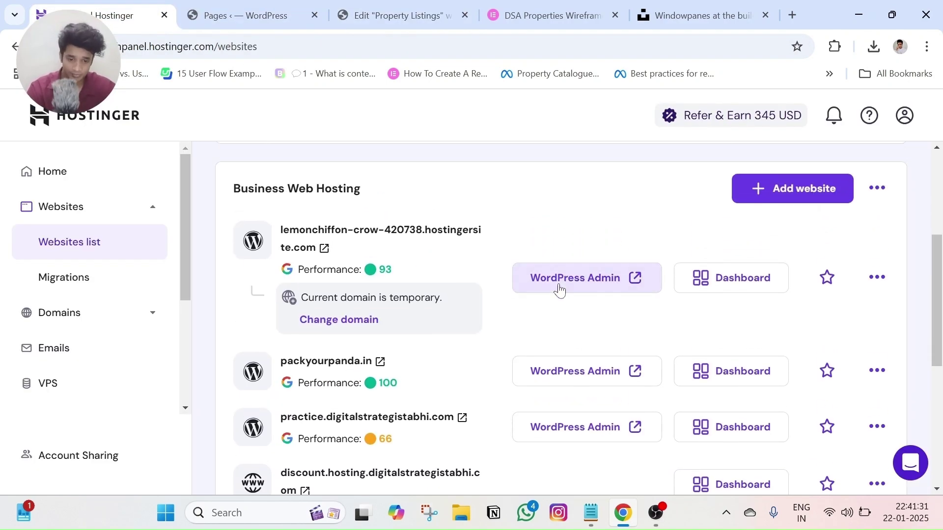
left_click(559, 284)
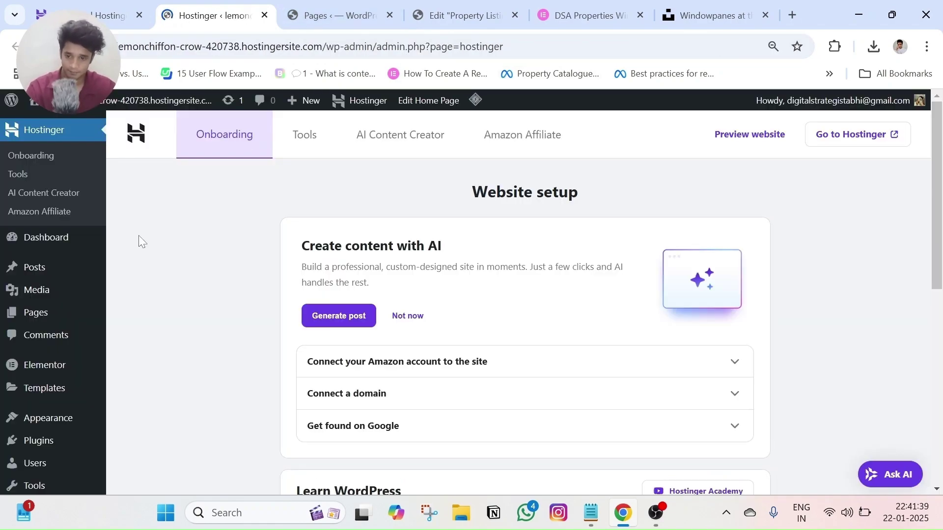
- Open the list of all pages and move every page to the trash in one bulk action
left_click(36, 312)
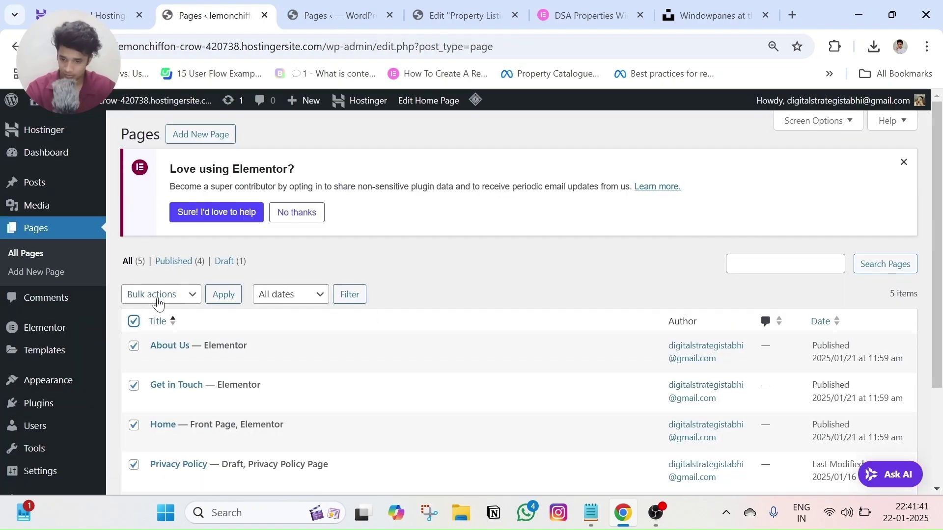
left_click(158, 295)
left_click(162, 349)
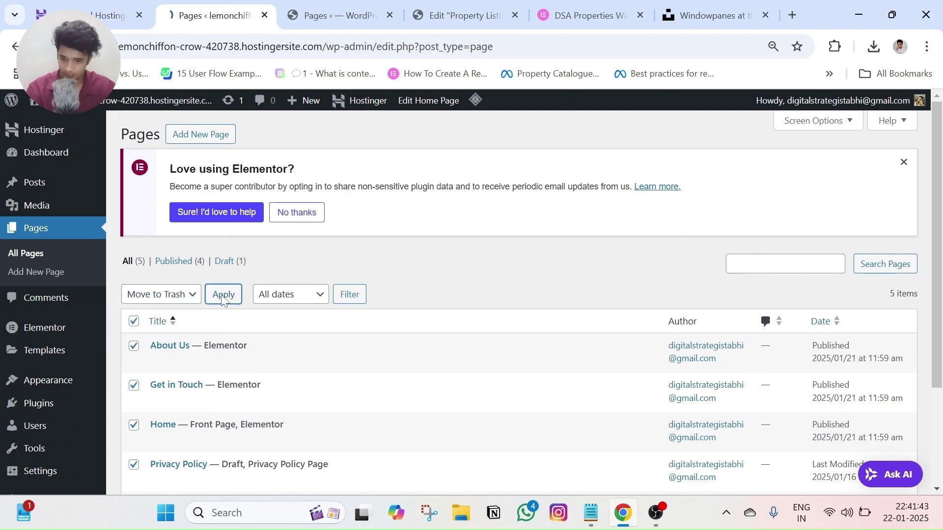
- Open Elementor's import and export tools and start a template kit import
scroll(49, 316, "down", 1)
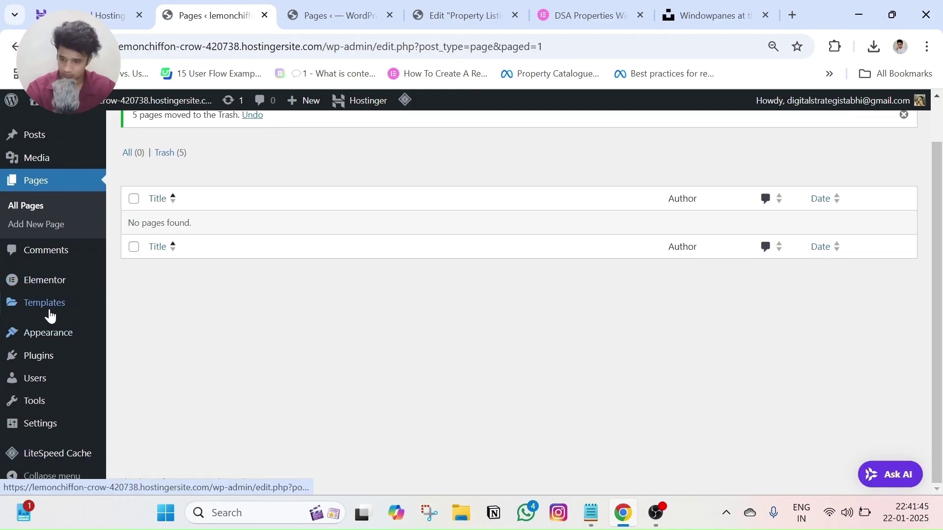
mouse_move(52, 311)
mouse_move(79, 279)
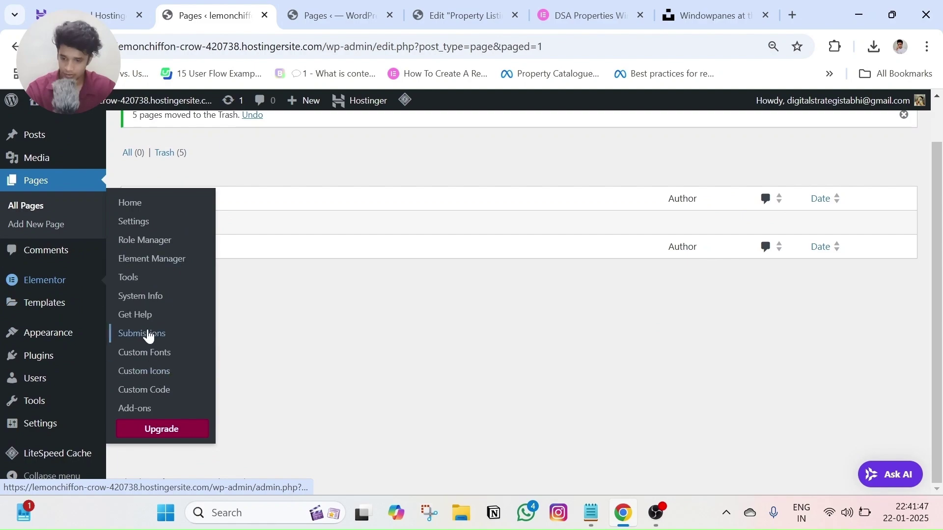
left_click(130, 278)
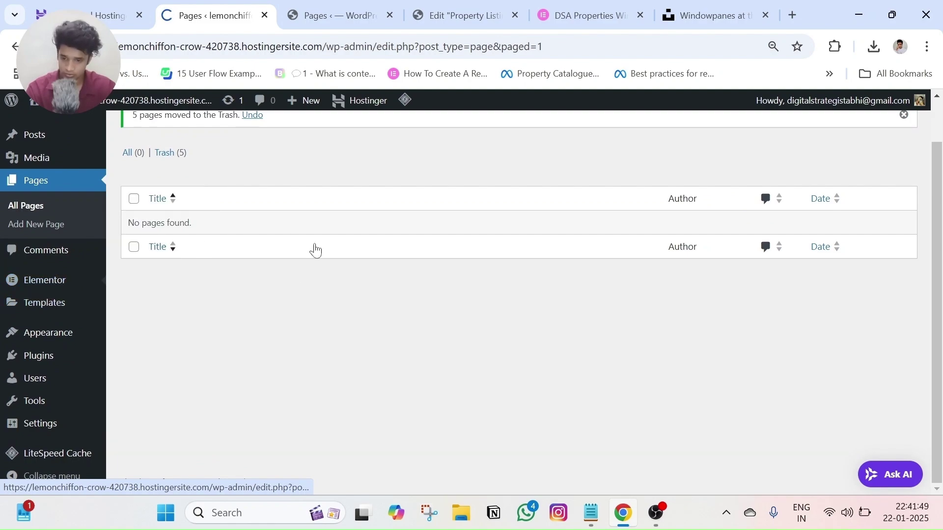
left_click(471, 176)
scroll(446, 221, "down", 4)
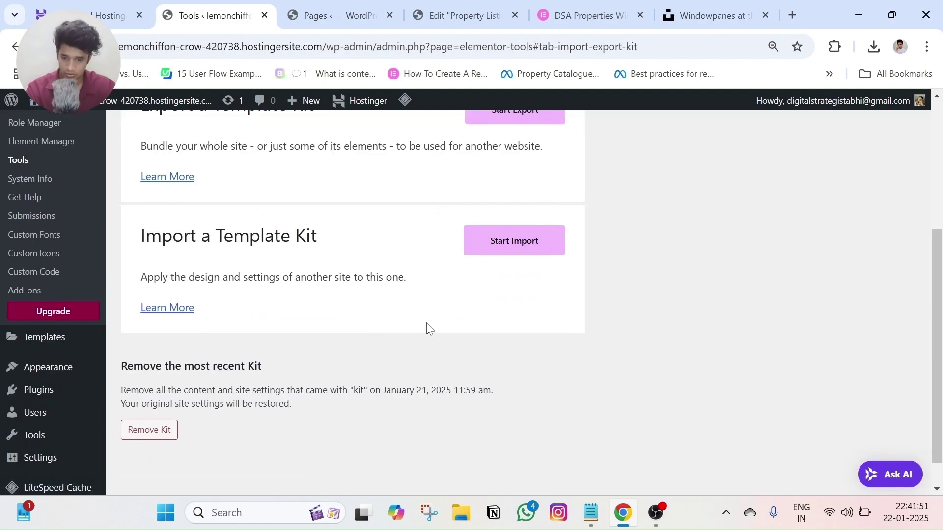
left_click(526, 240)
scroll(465, 286, "down", 2)
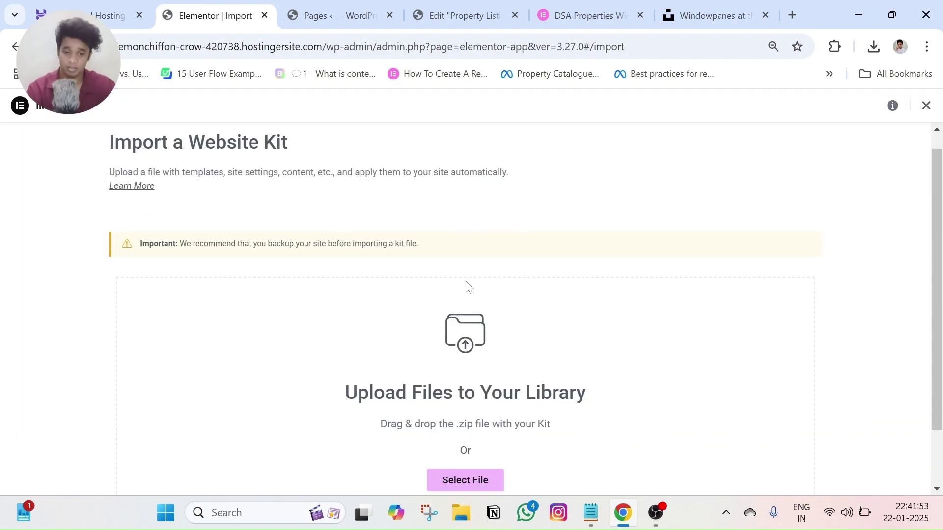
left_click(467, 425)
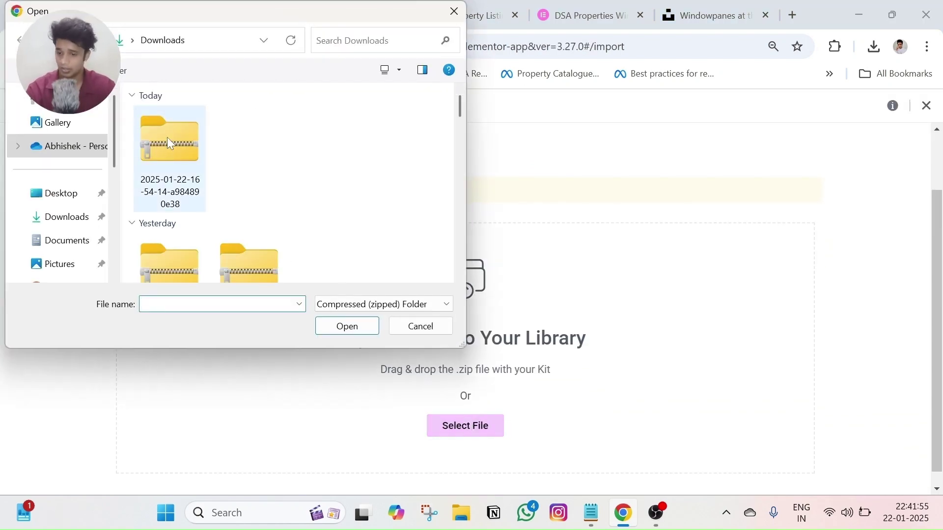
left_click(167, 137)
left_click(353, 326)
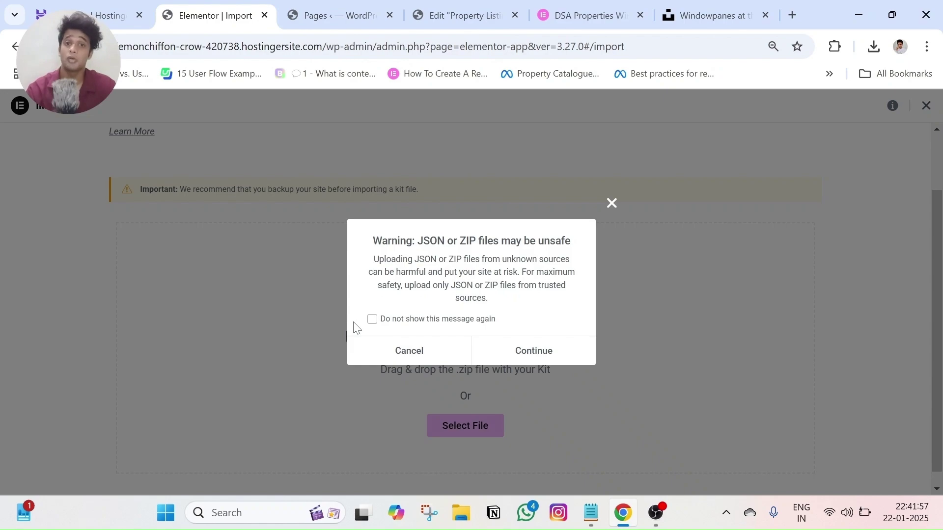
left_click(540, 352)
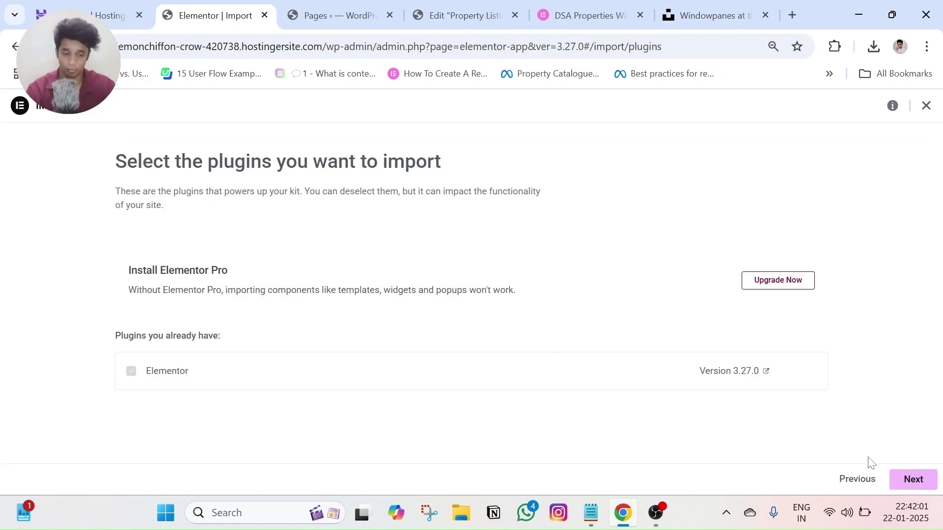
- Import the kit with its templates, content and site settings, and close the completed import
left_click(912, 479)
scroll(873, 415, "down", 3)
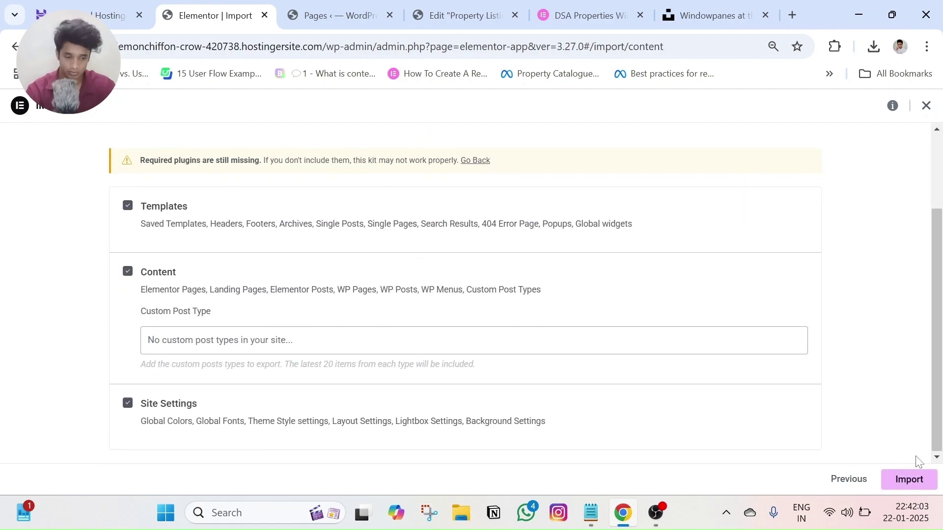
left_click(909, 479)
left_click(459, 345)
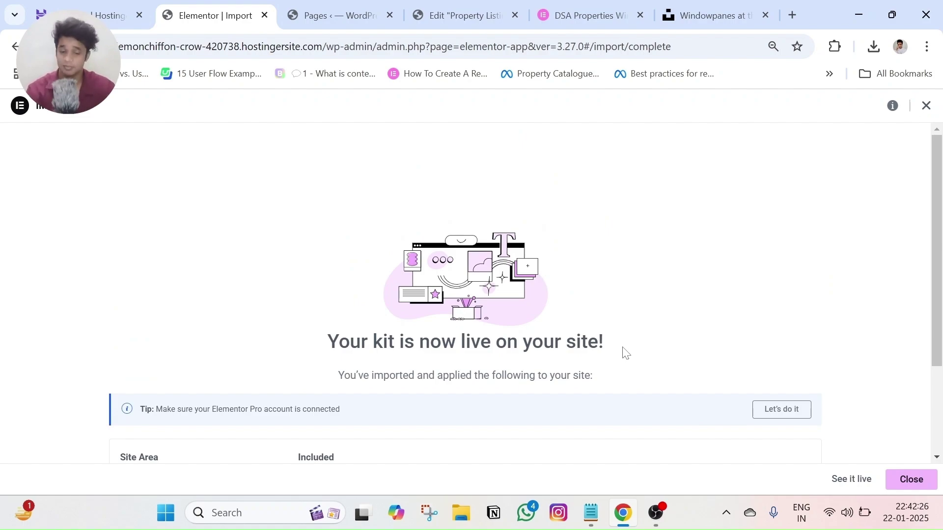
scroll(625, 352, "down", 2)
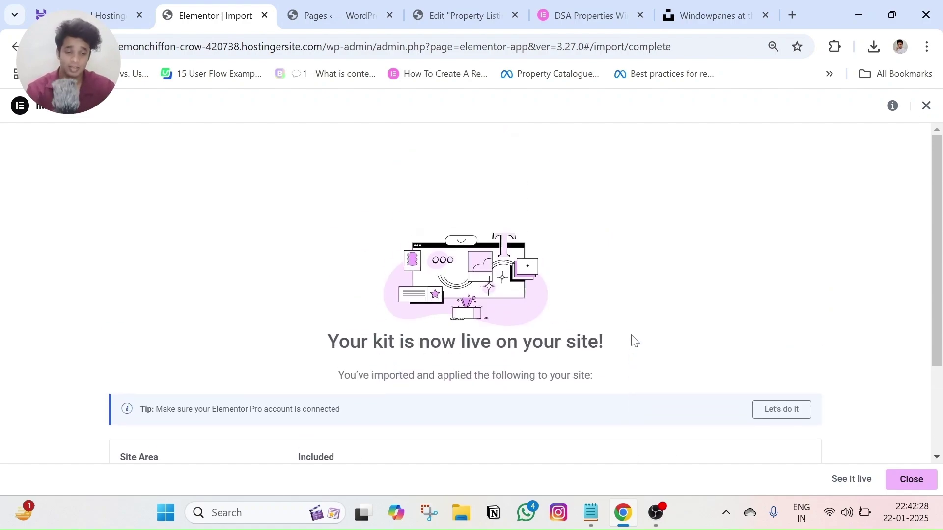
scroll(633, 328, "down", 1)
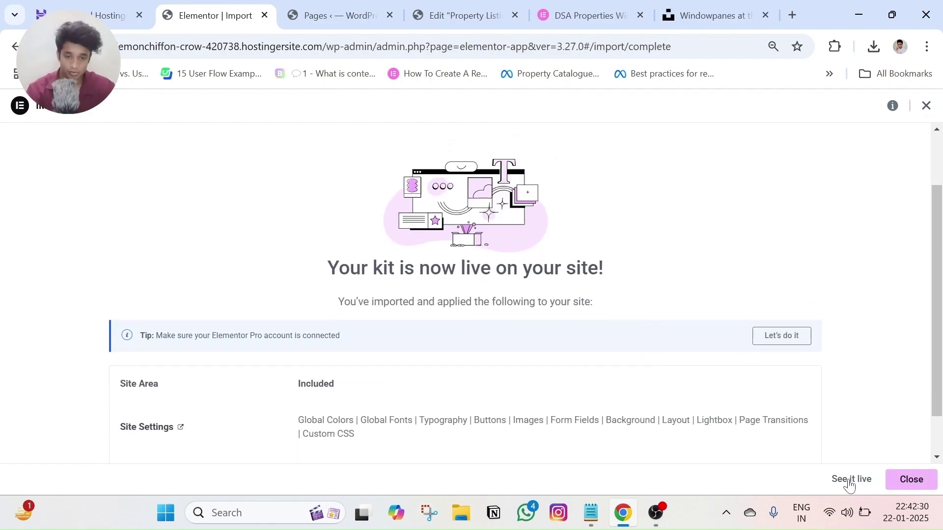
left_click(908, 479)
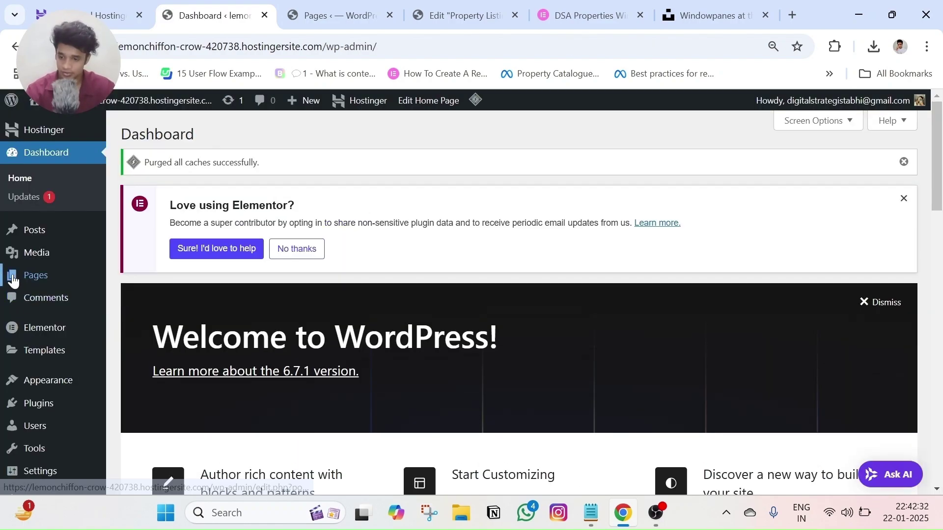
- Open the list of all pages and view the imported Property Listings page in a new browser tab
left_click(31, 275)
scroll(221, 344, "down", 3)
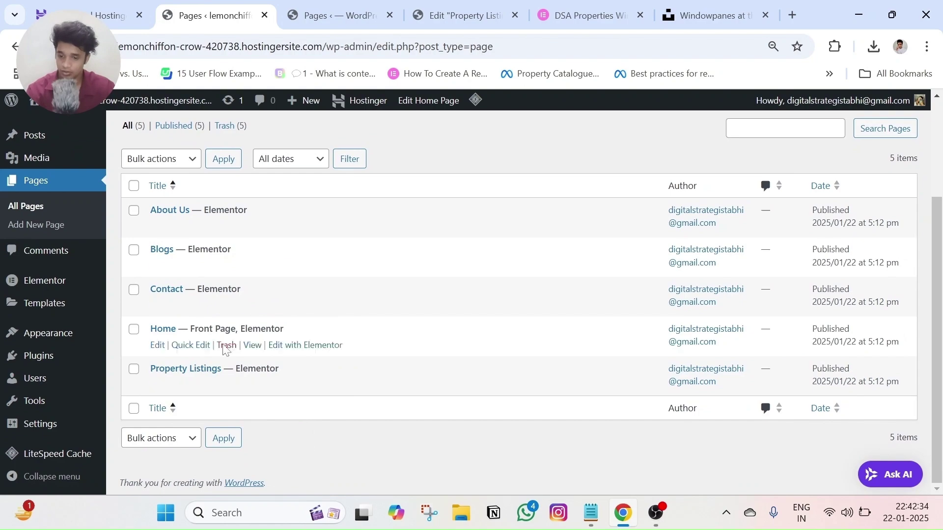
left_click(252, 305)
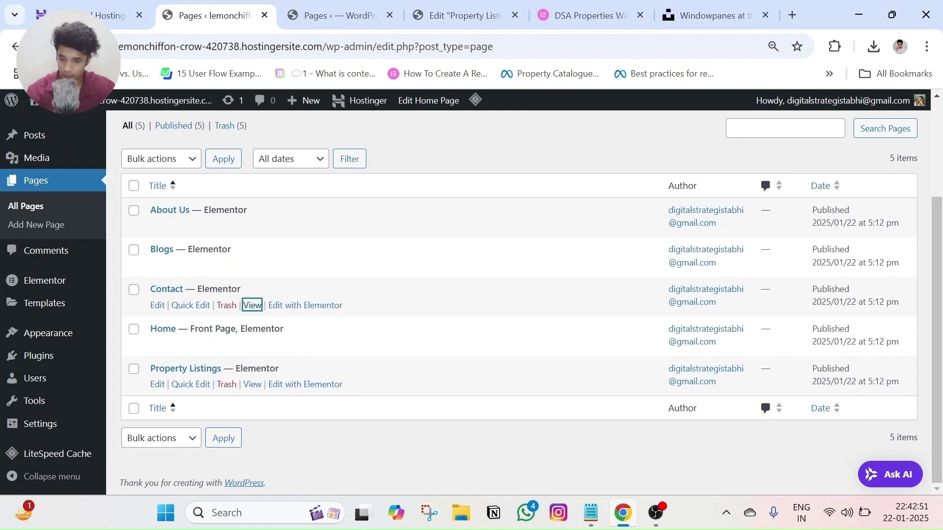
right_click(254, 385)
left_click(290, 238)
left_click(343, 11)
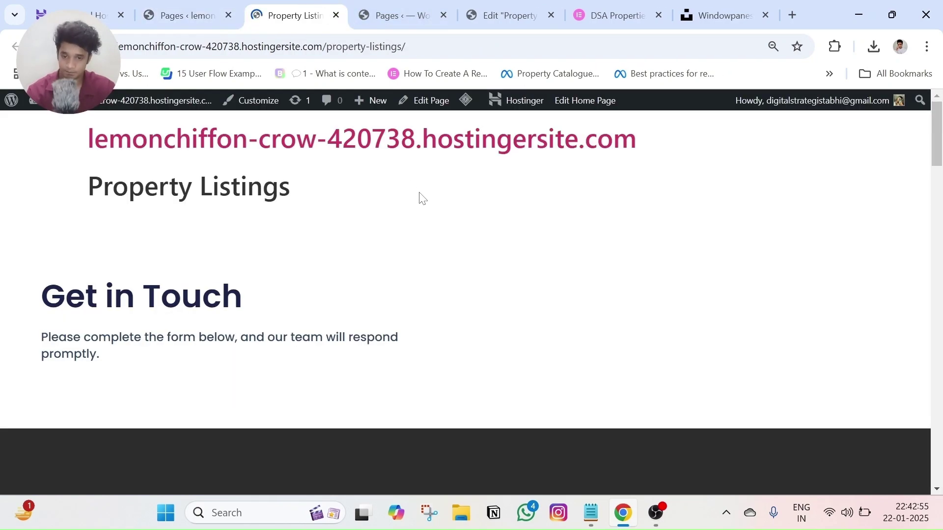
- Examine the live Property Listings page, especially the Get in Touch section and the Featured Properties Showcase below it
scroll(442, 248, "down", 5)
scroll(443, 249, "up", 5)
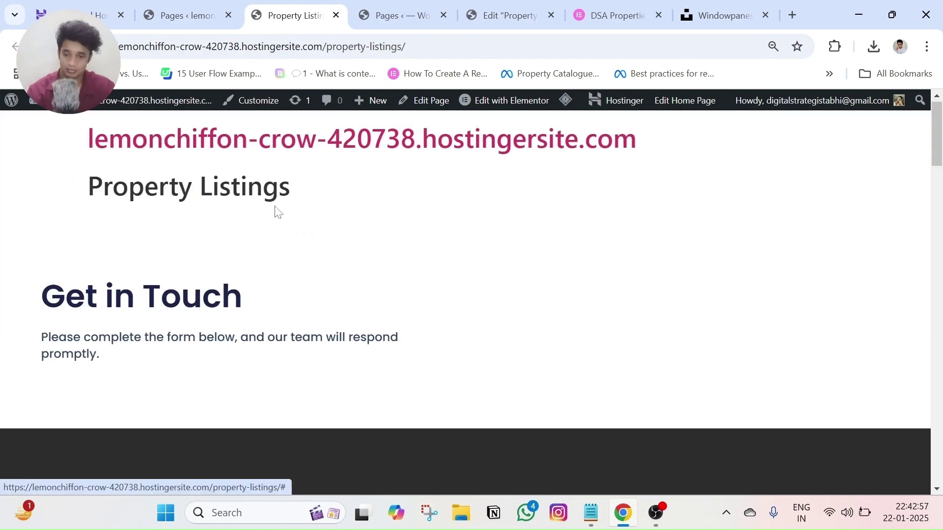
scroll(463, 384, "down", 5)
scroll(210, 276, "up", 4)
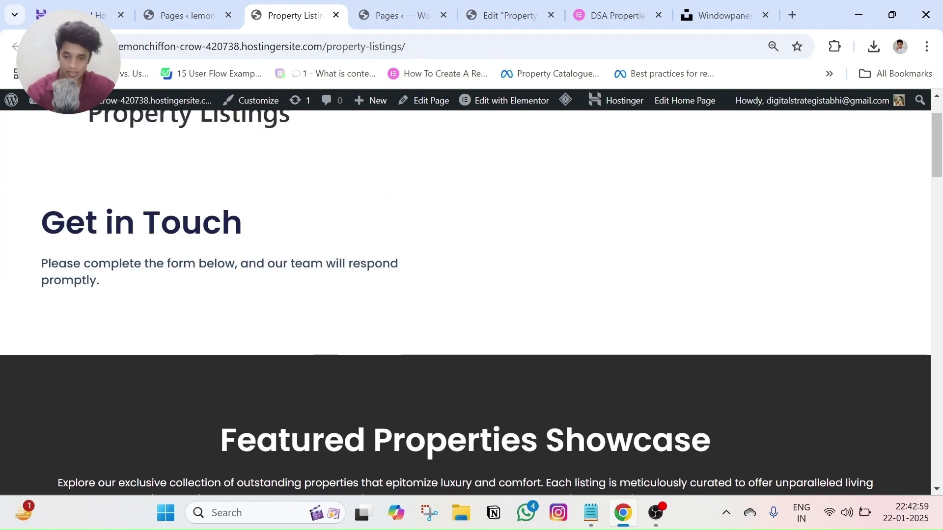
triple_click(211, 276)
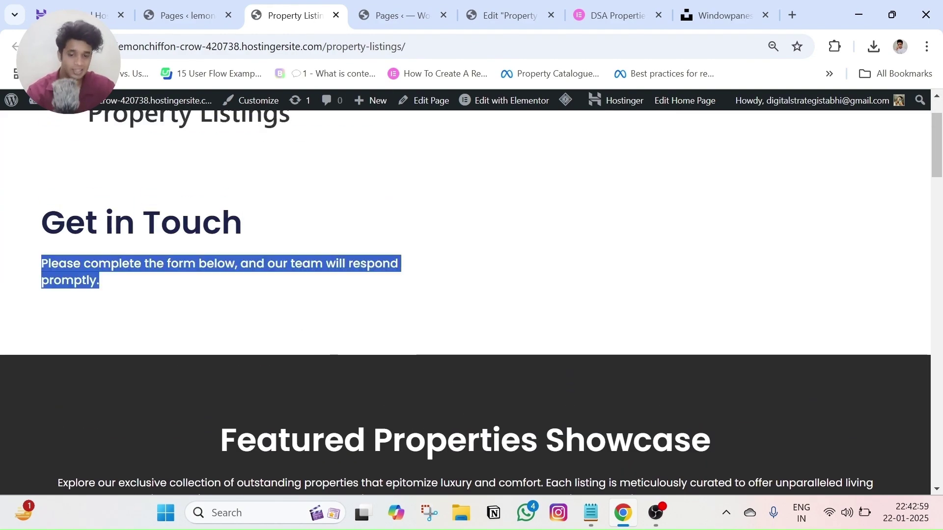
left_click(542, 280)
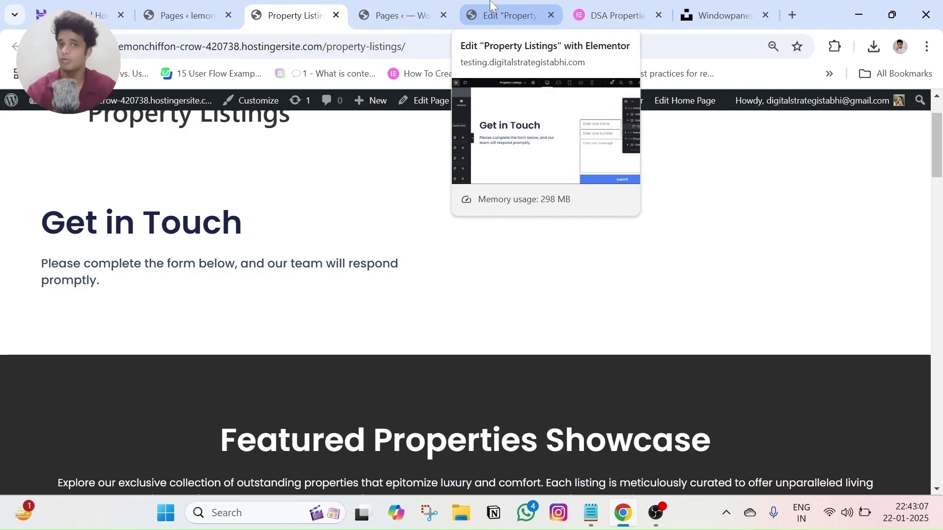
scroll(425, 255, "down", 10)
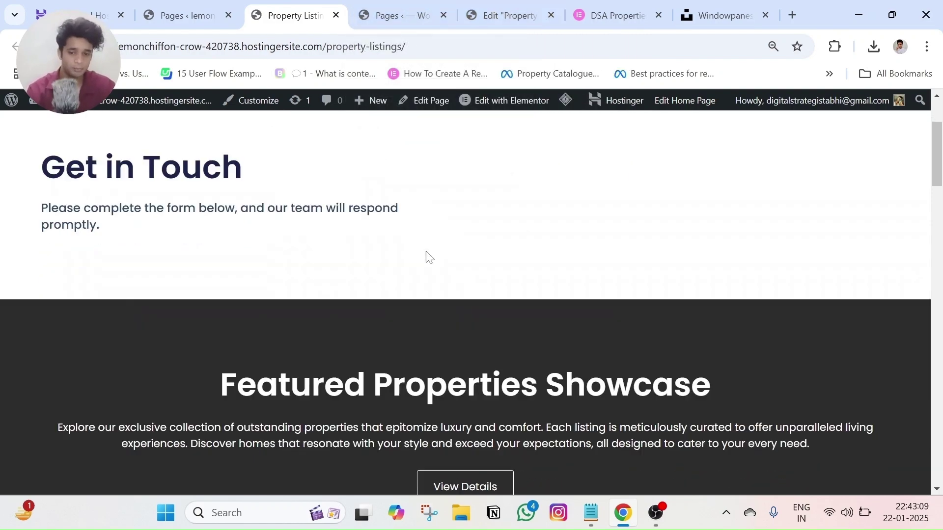
scroll(432, 263, "up", 15)
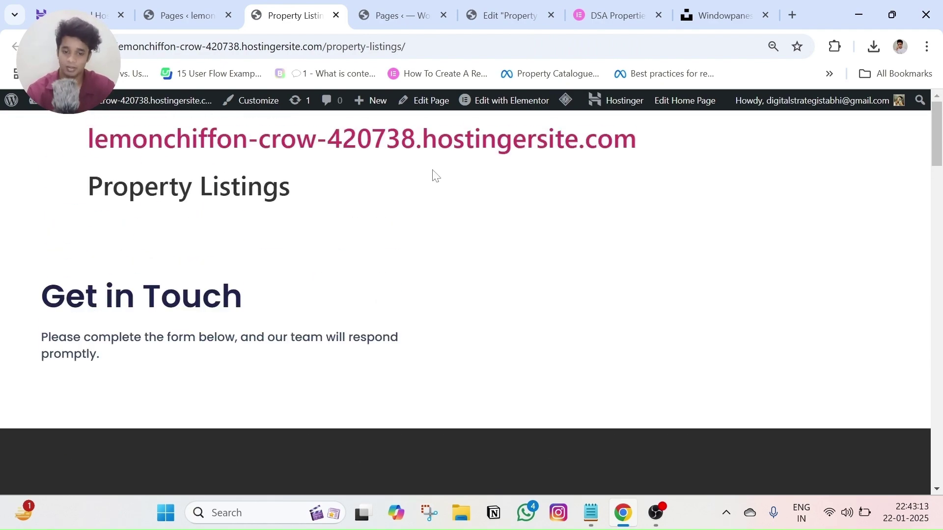
- Open the Property Listings page in the Elementor editor and delete the container holding the locked Pro Form widget beside Get in Touch
left_click(506, 100)
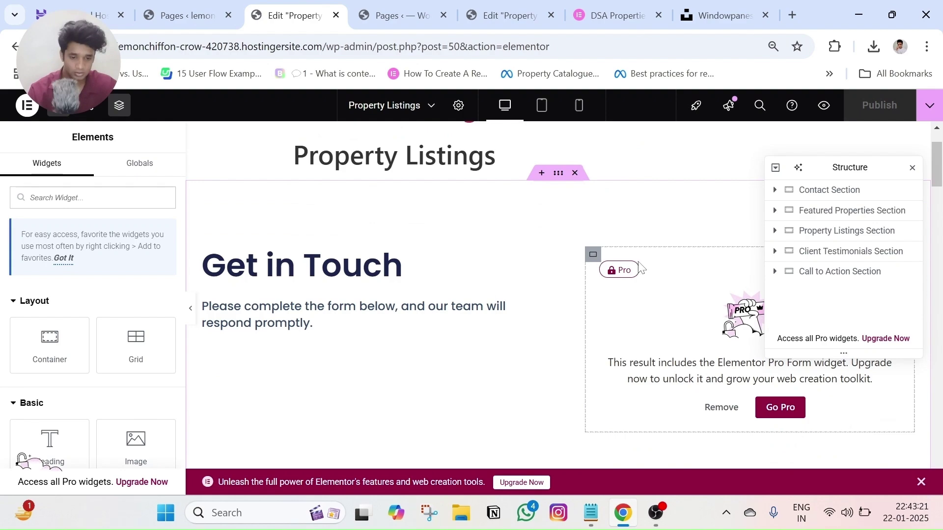
right_click(595, 260)
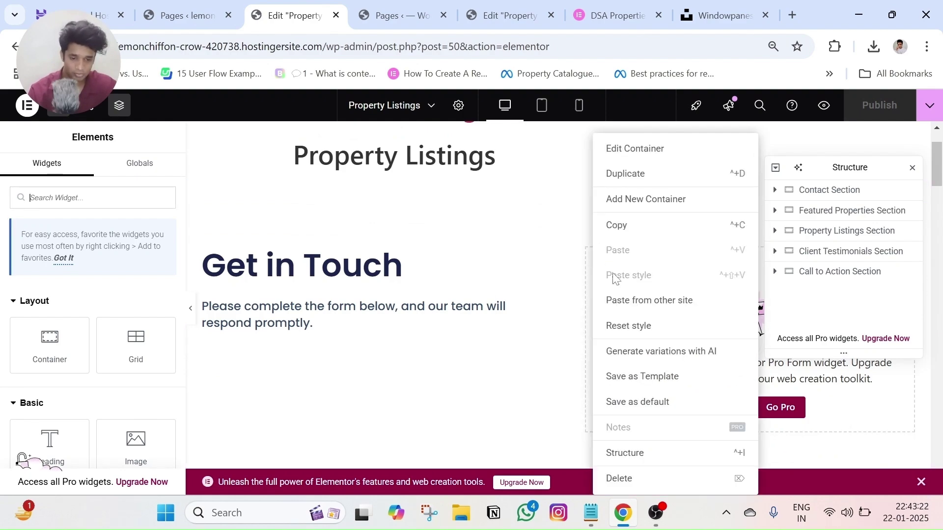
left_click(639, 479)
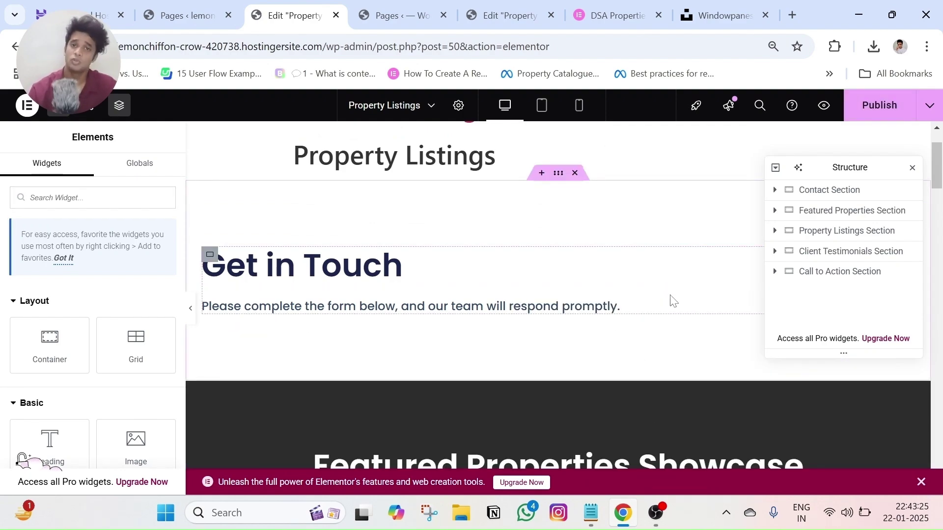